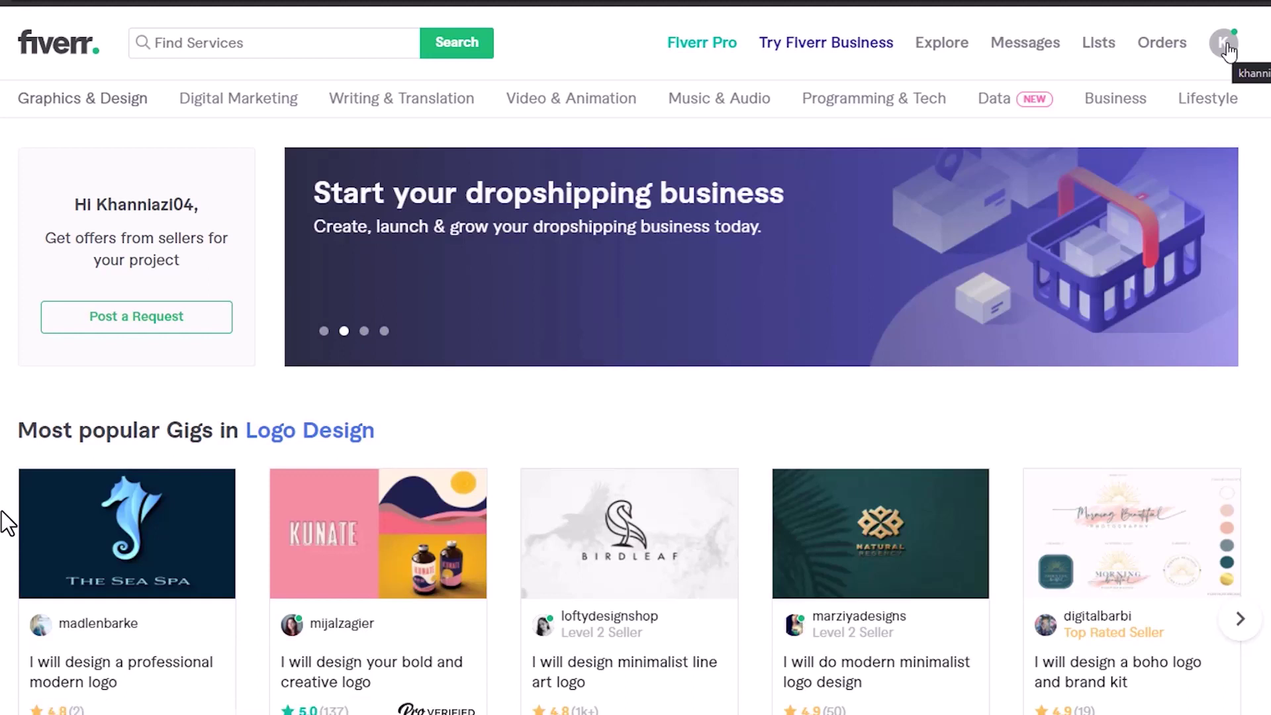
- Choose Become a Seller from the account menu and continue through the onboarding overview, tips and rules pages
click(1227, 50)
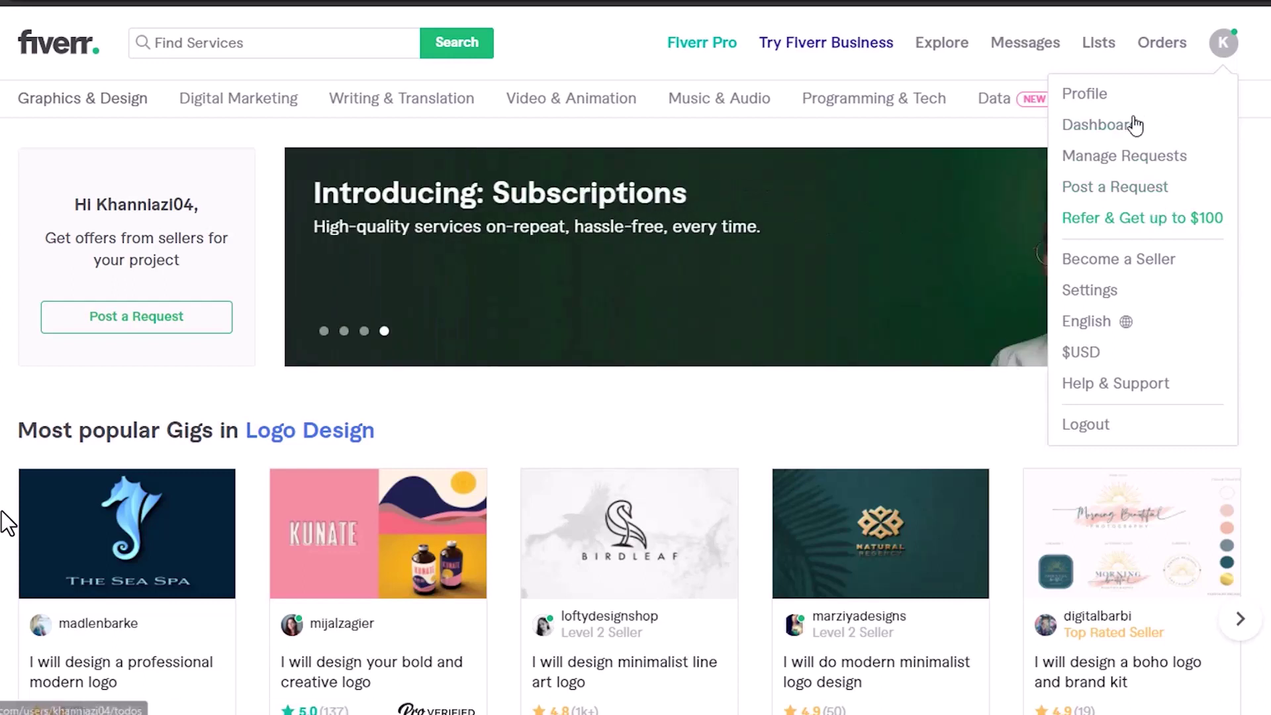
click(1135, 263)
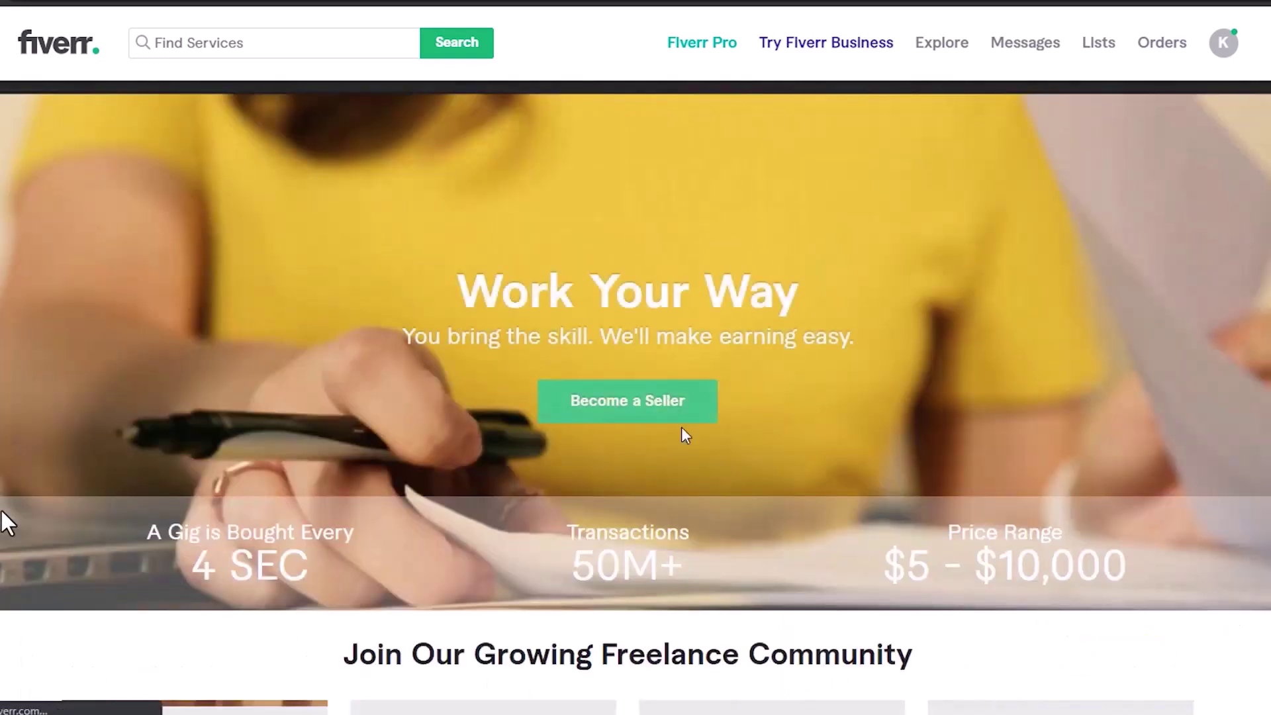
click(648, 425)
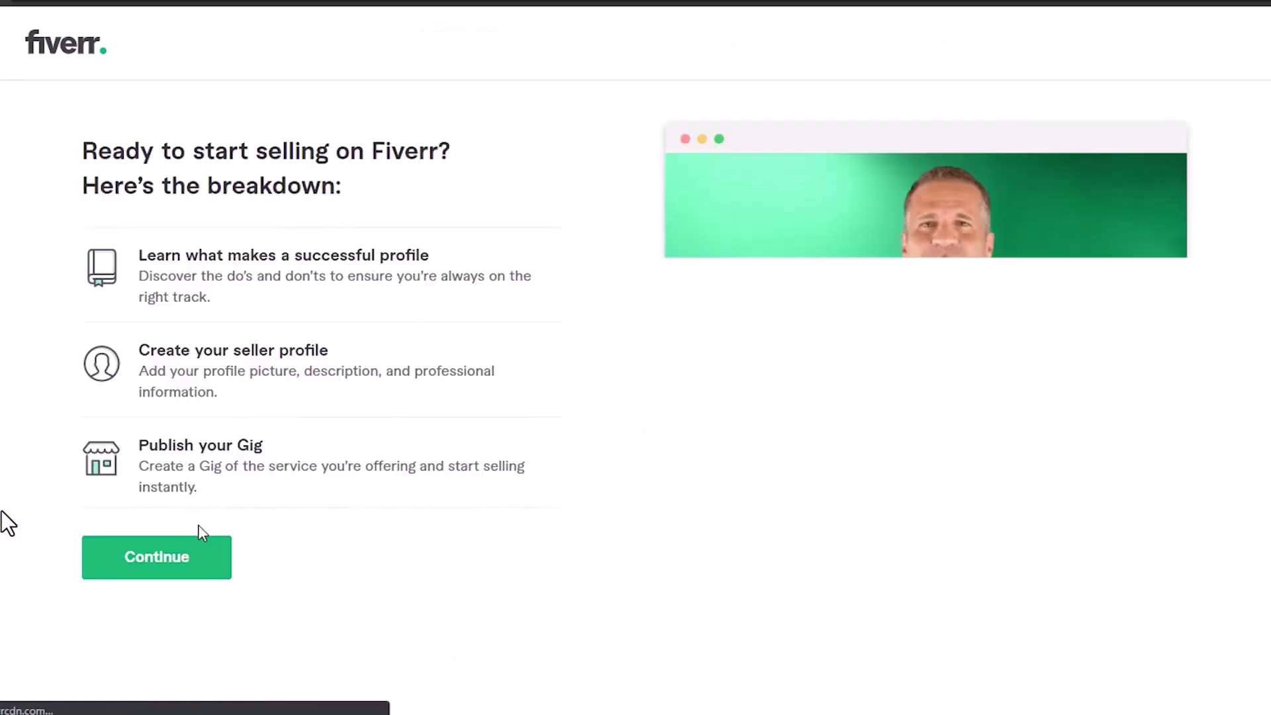
click(190, 555)
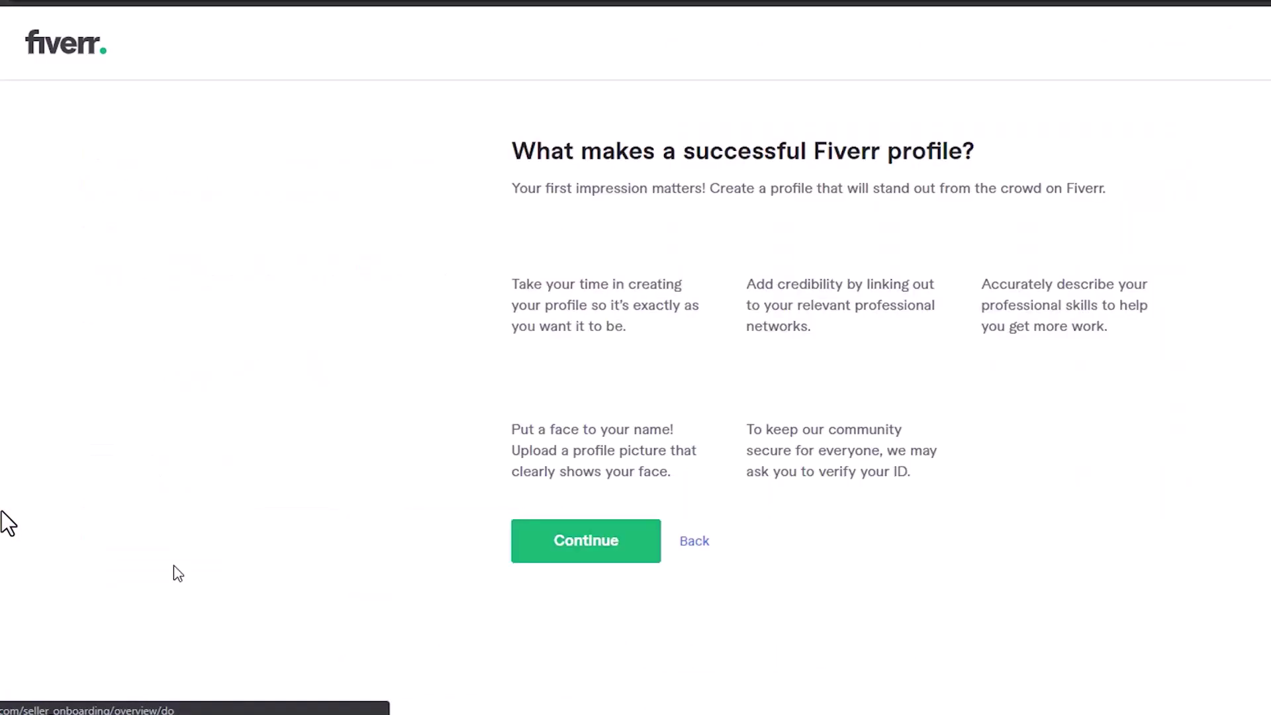
click(602, 550)
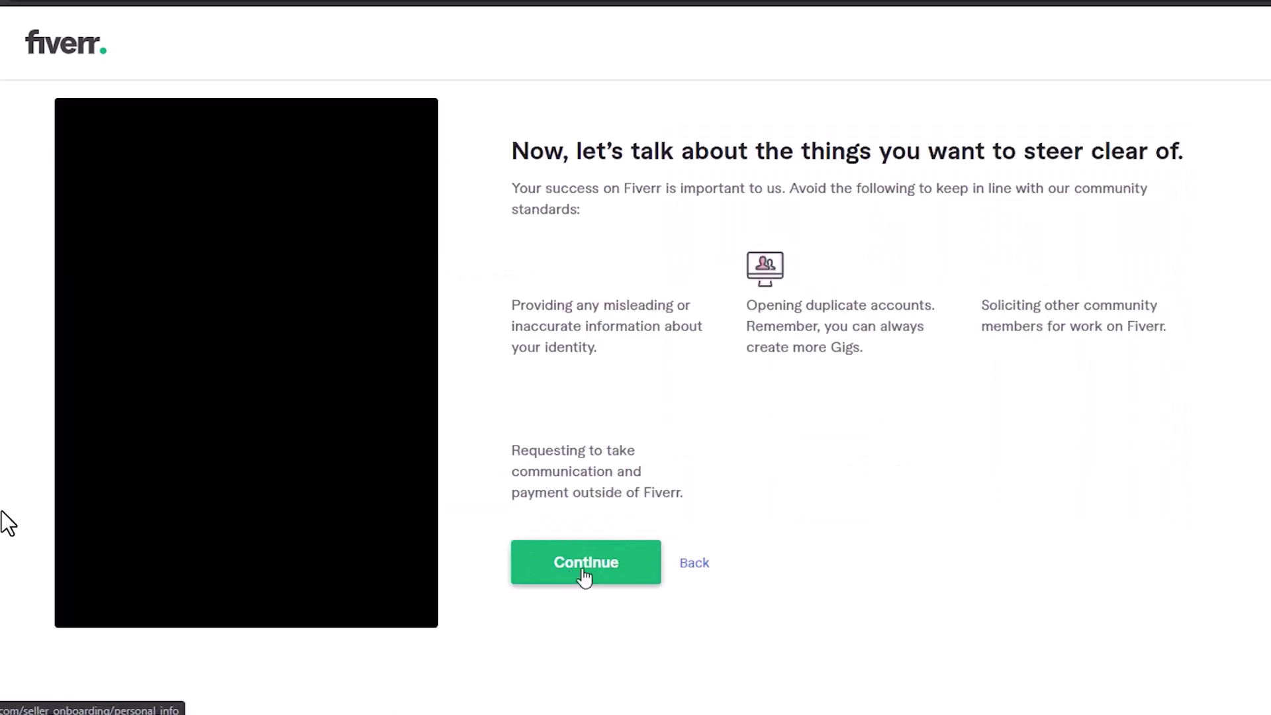
click(585, 575)
- Copy the prepared graphic-design introduction from Notepad and paste it into the Description box (362/600 characters)
scroll(380, 448, down, 2)
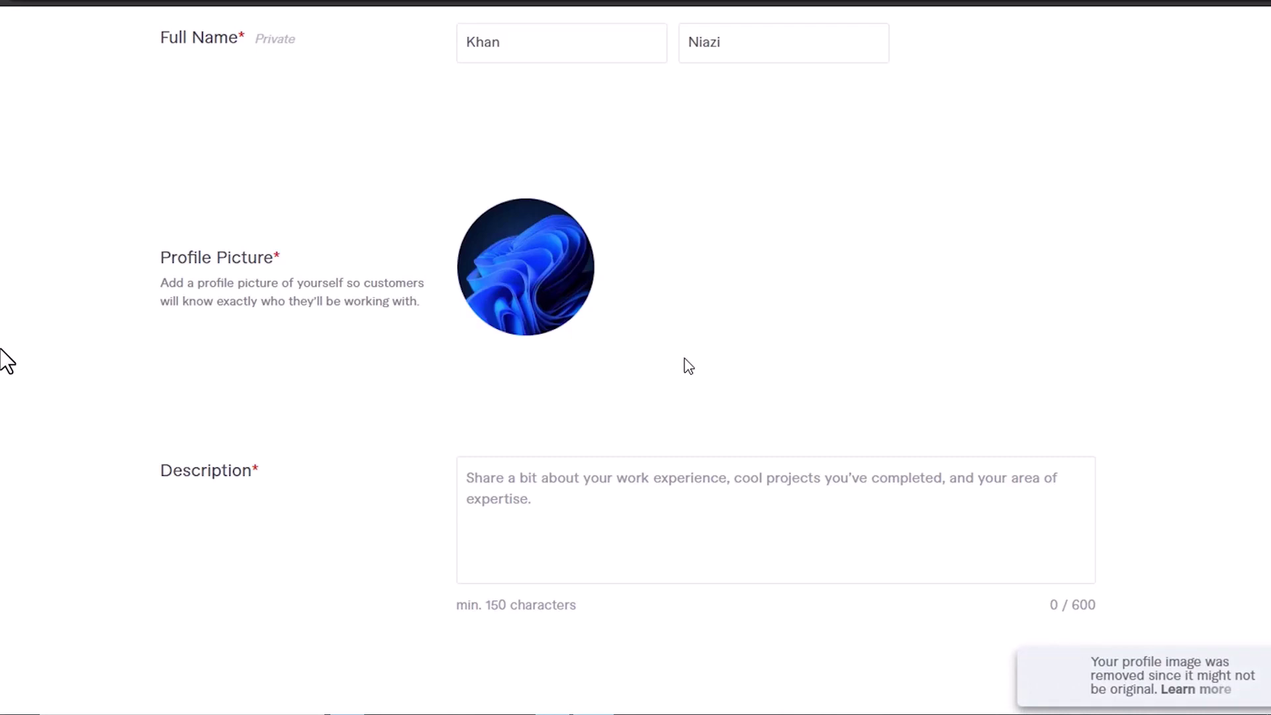
scroll(695, 340, down, 2)
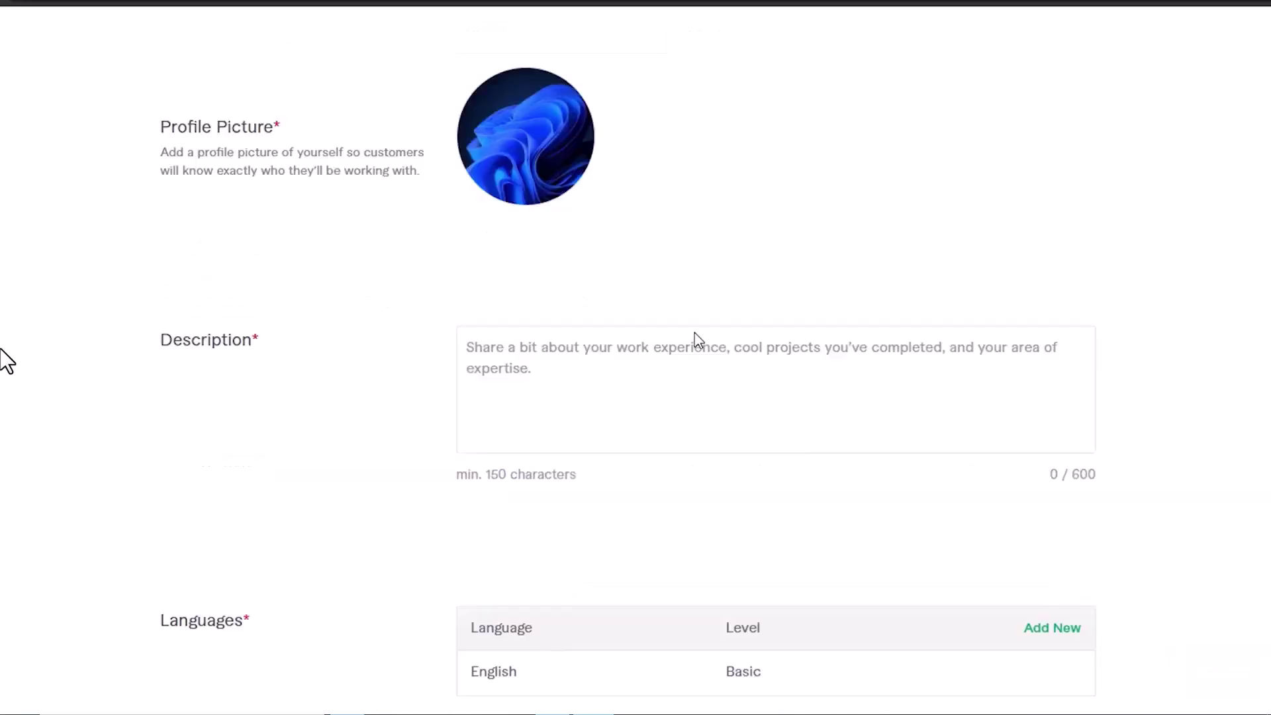
scroll(696, 340, up, 5)
scroll(628, 386, down, 8)
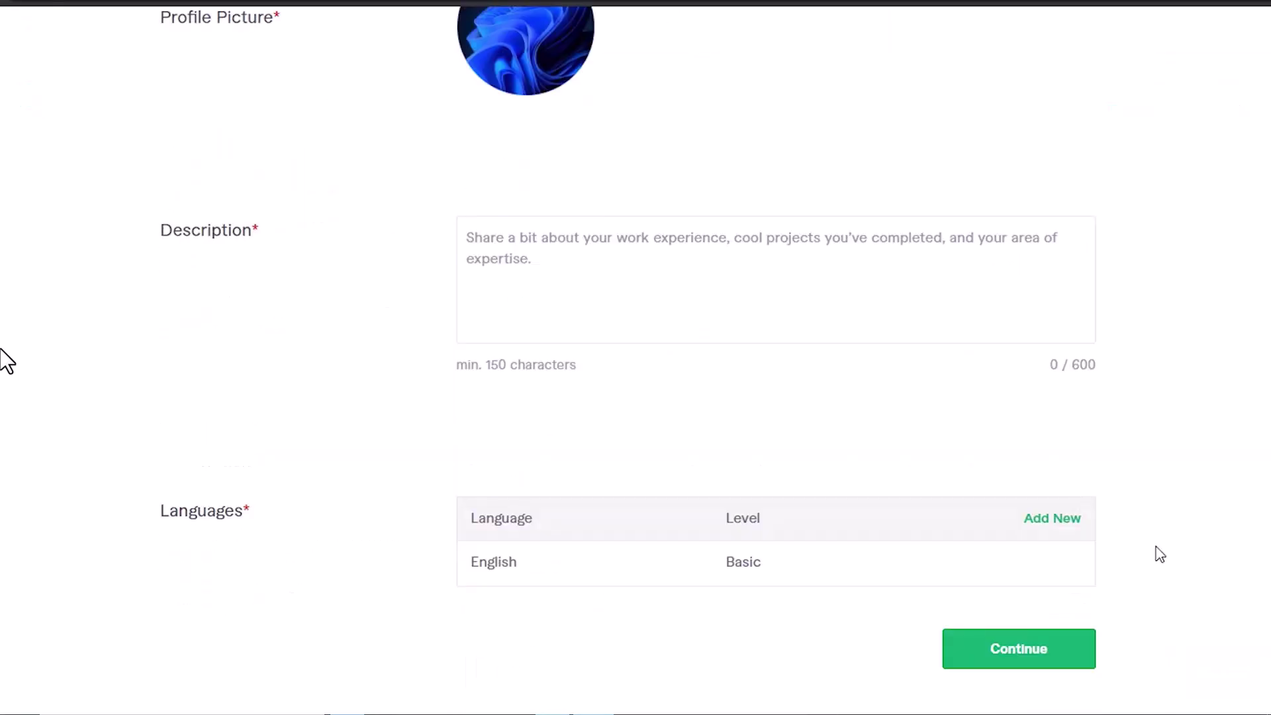
scroll(1159, 554, up, 8)
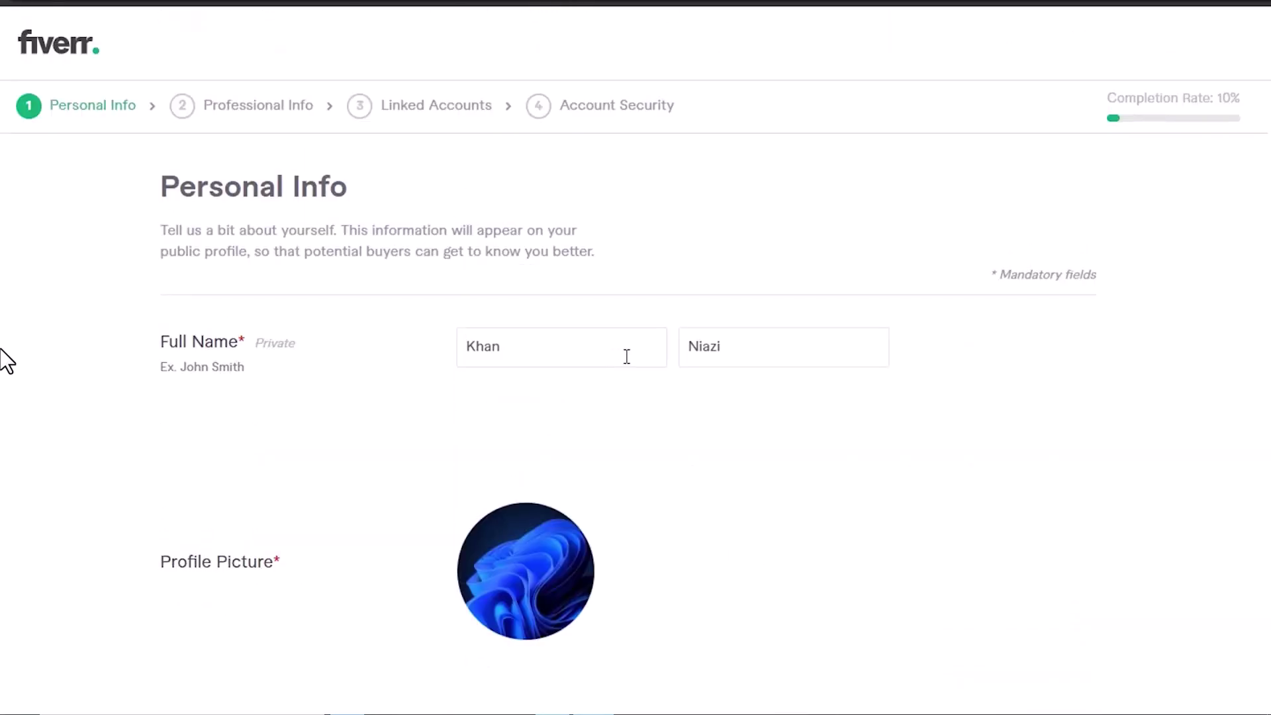
scroll(849, 514, down, 5)
scroll(750, 463, down, 4)
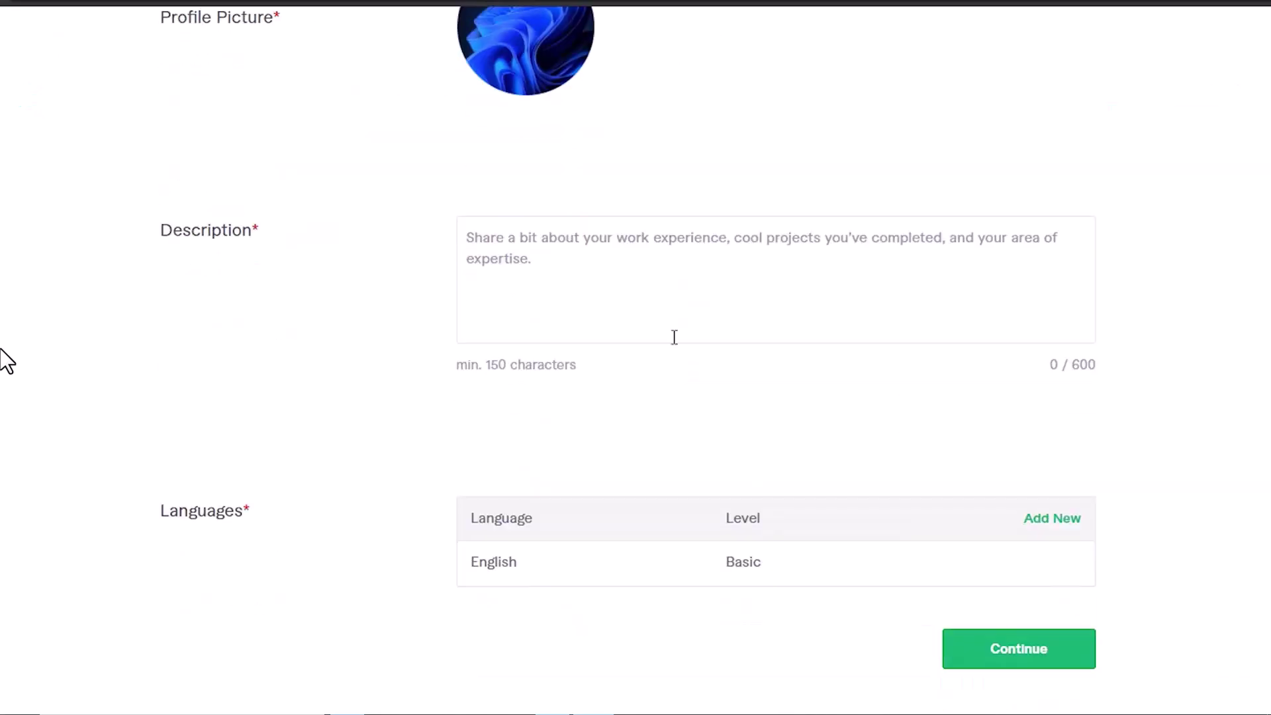
click(684, 293)
click(743, 709)
key(ctrl+a)
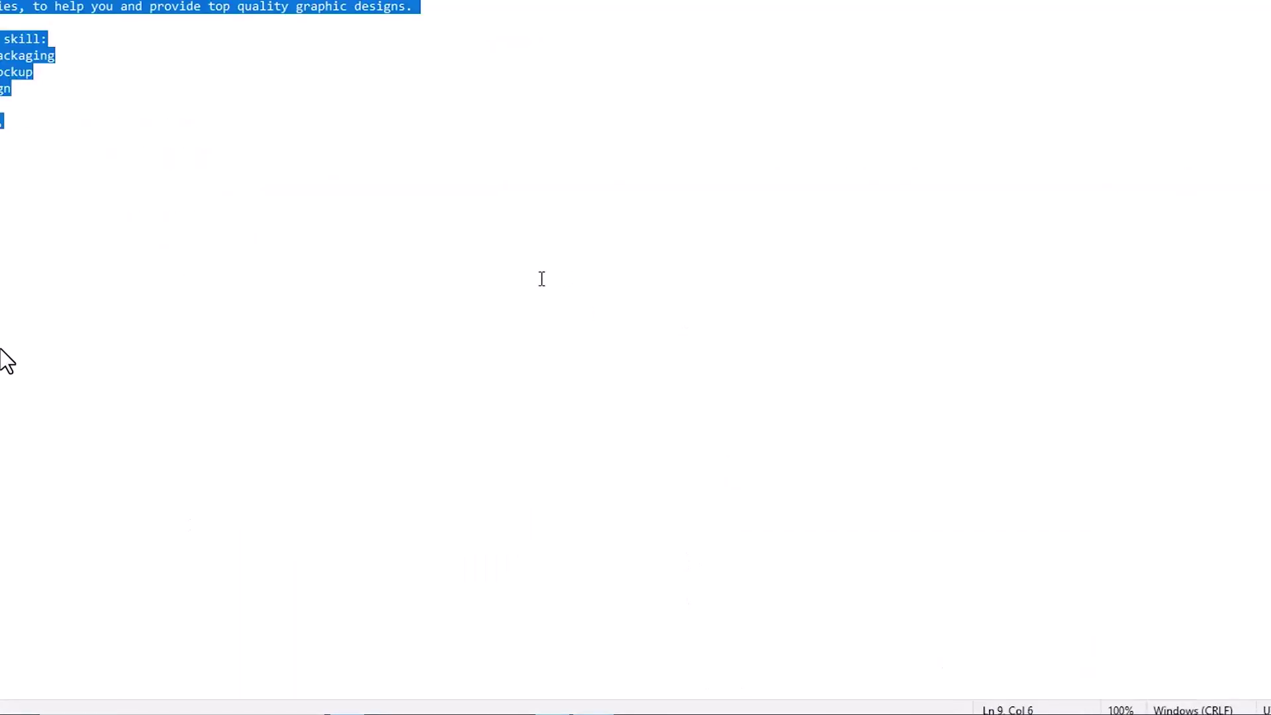
key(ctrl+c)
key(alt+Tab)
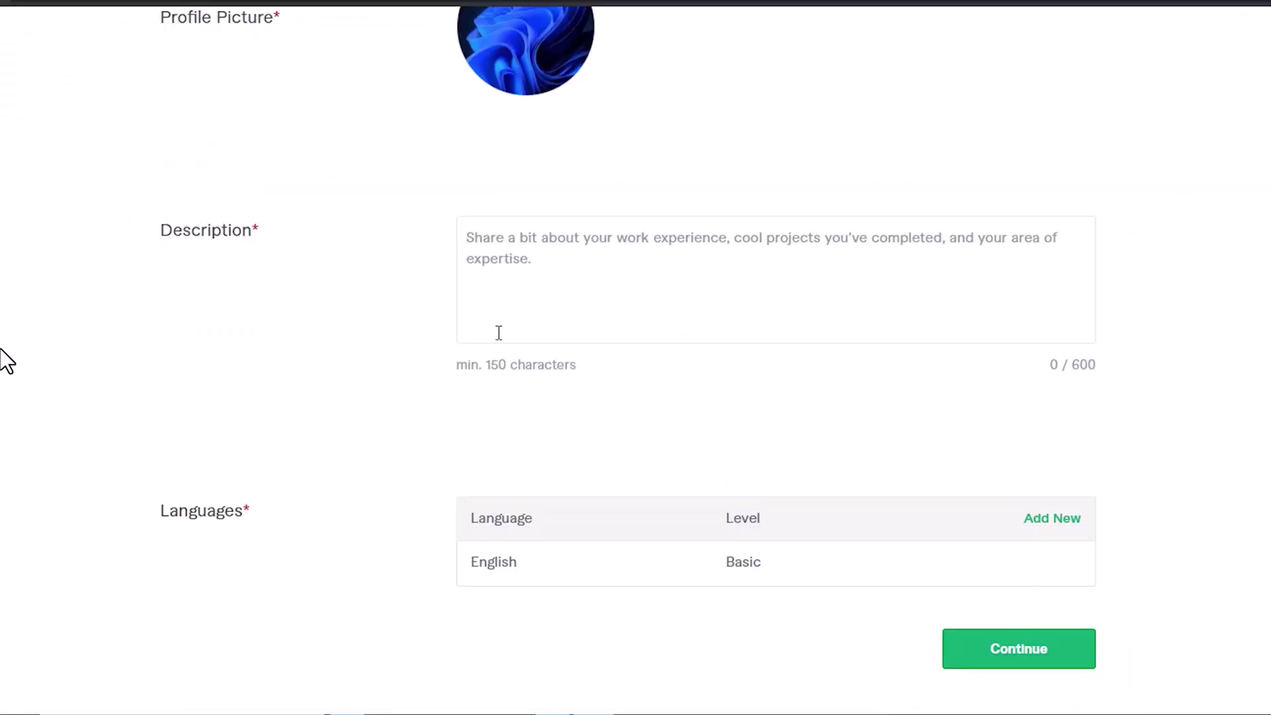
click(723, 294)
key(ctrl+v)
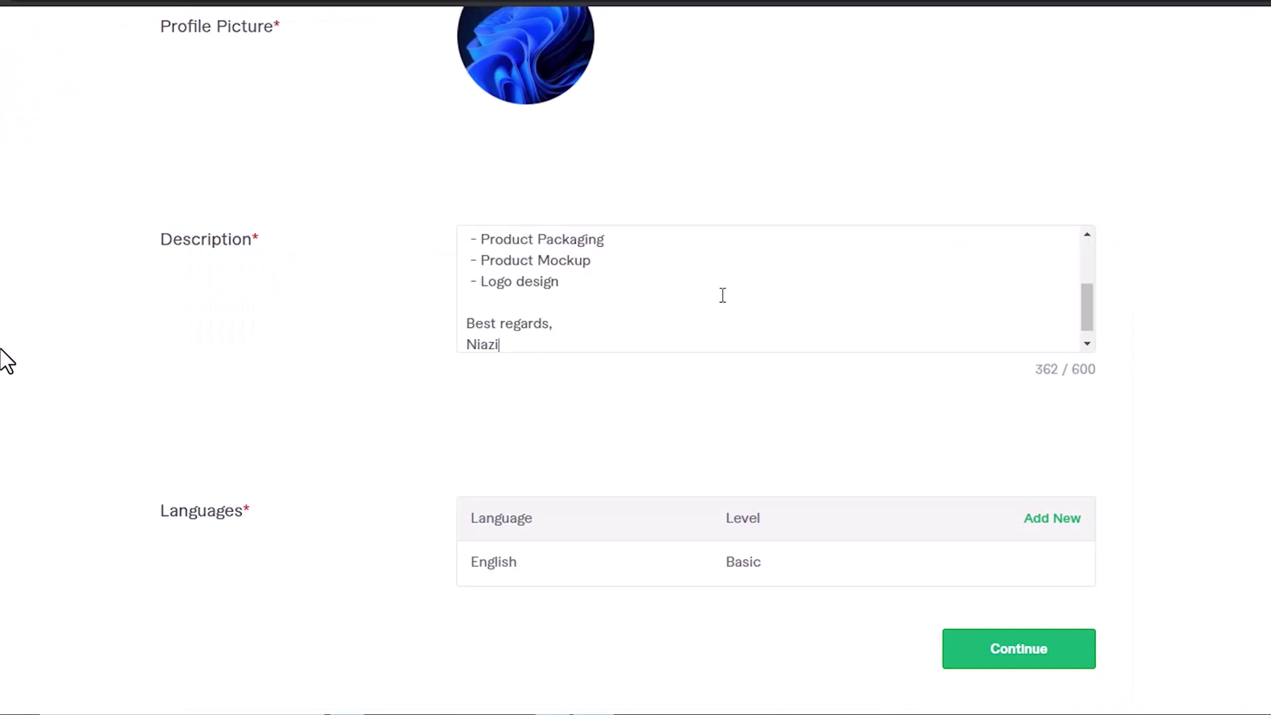
- In the Description text, replace the 'Logo design' skill with '3D rendering'
scroll(723, 295, up, 3)
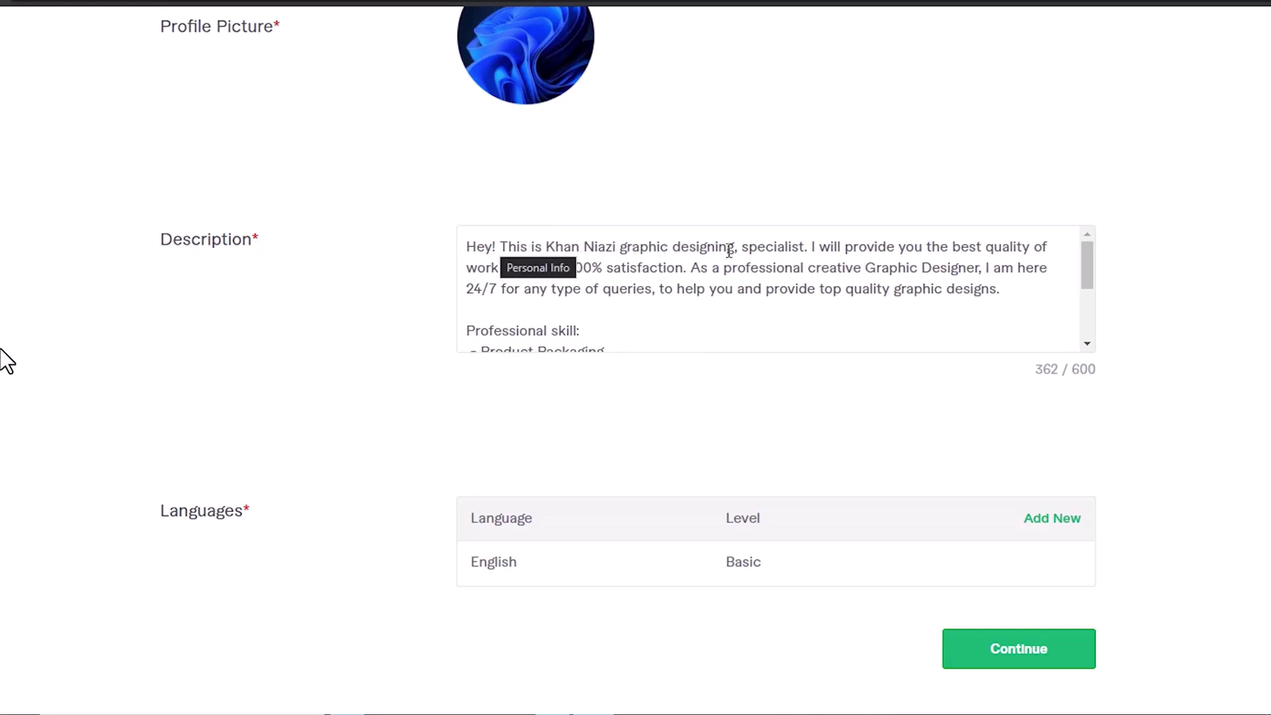
click(917, 312)
scroll(685, 292, down, 3)
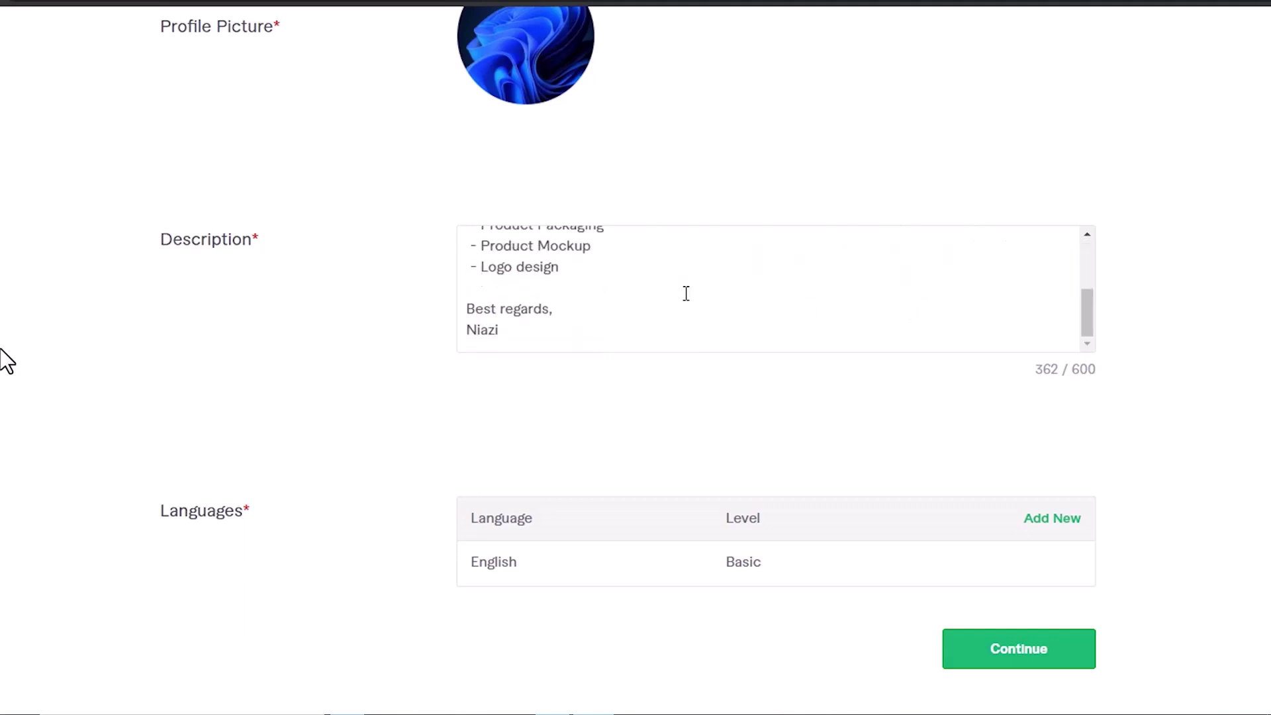
scroll(1083, 308, up, 1)
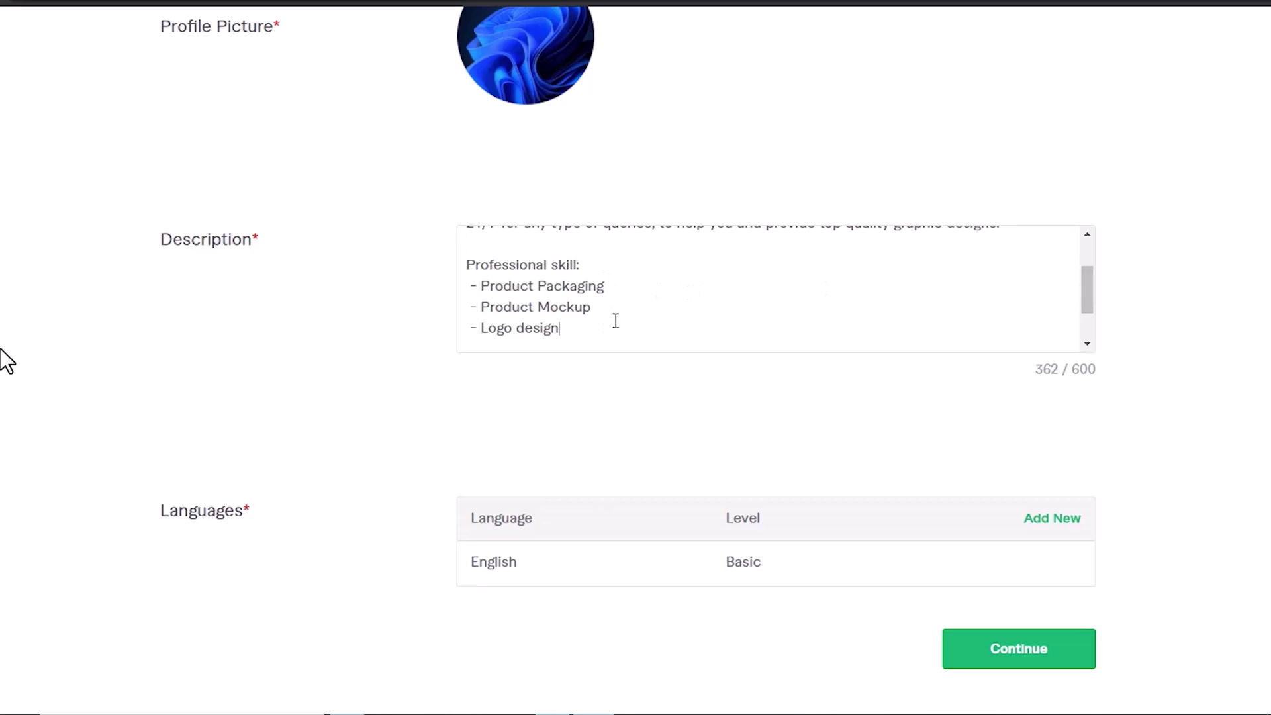
drag(481, 329, 628, 292)
key(BackSpace)
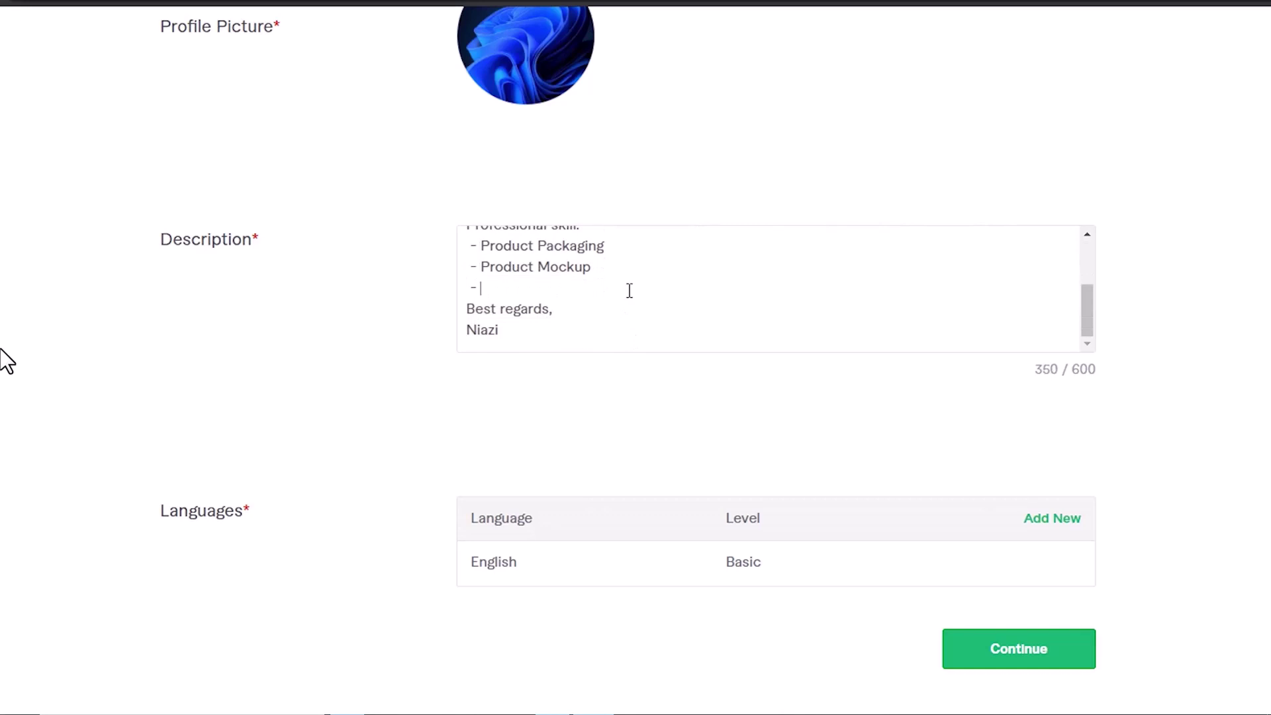
text(3D rendering)
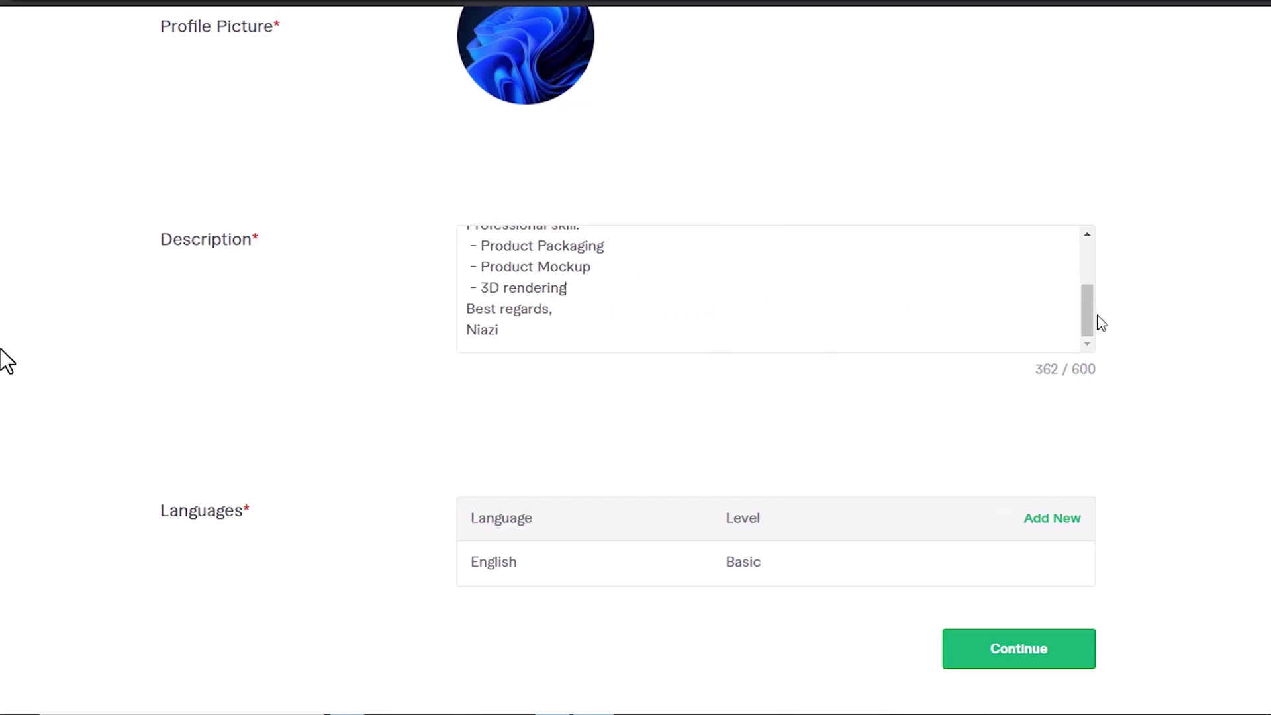
mouse_move(1089, 327)
mouse_down()
mouse_move(1098, 265)
mouse_move(1095, 332)
mouse_up()
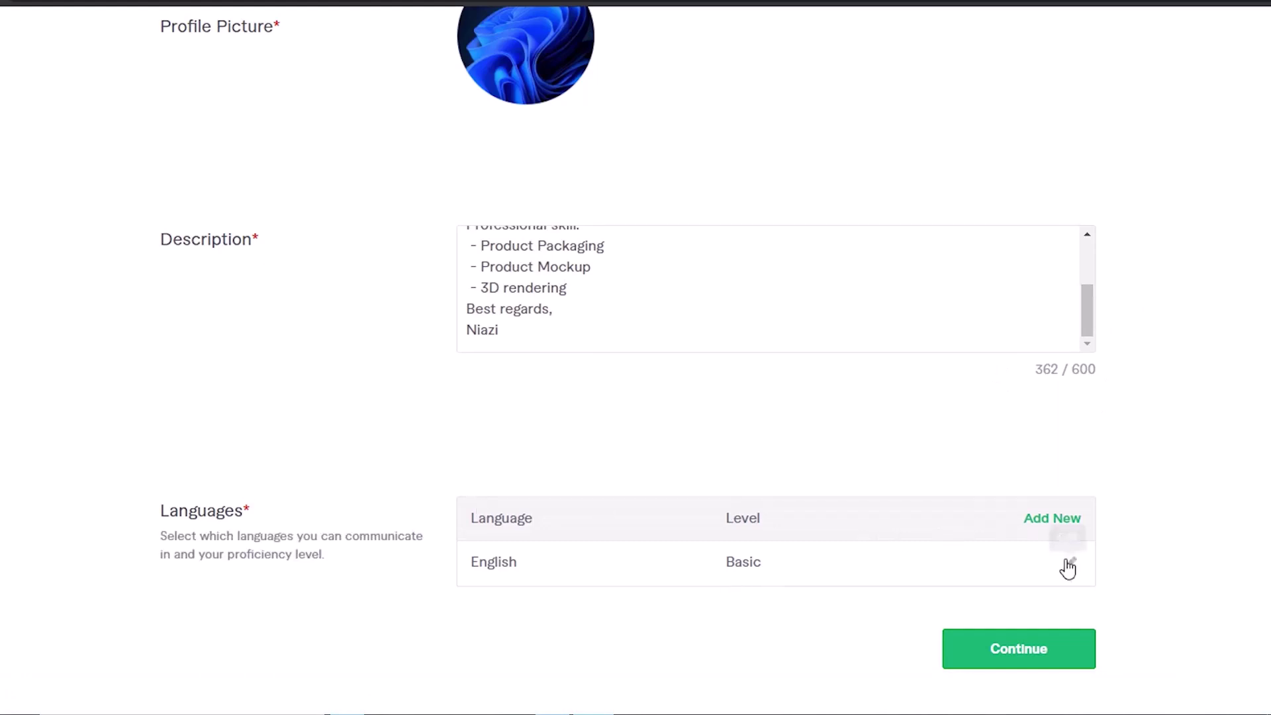
- Add Pashto to the languages at Native/Bilingual level
click(1069, 564)
scroll(1071, 567, down, 1)
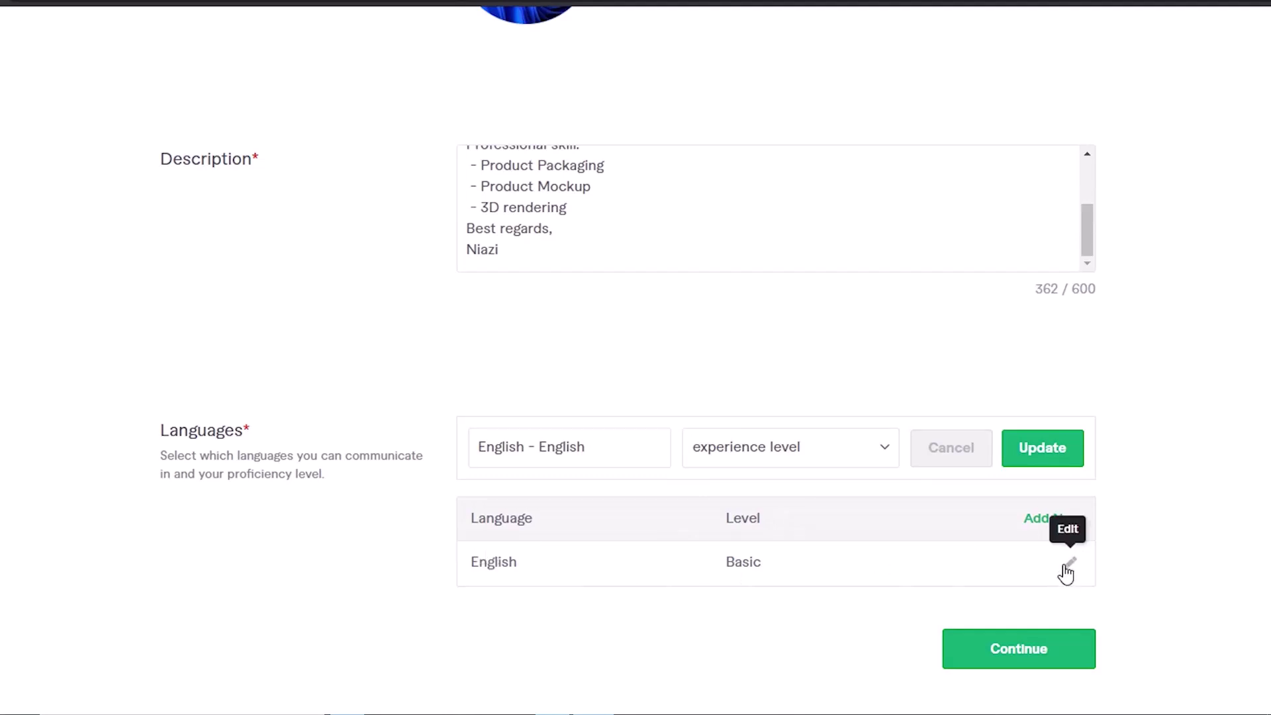
click(1052, 519)
click(1057, 526)
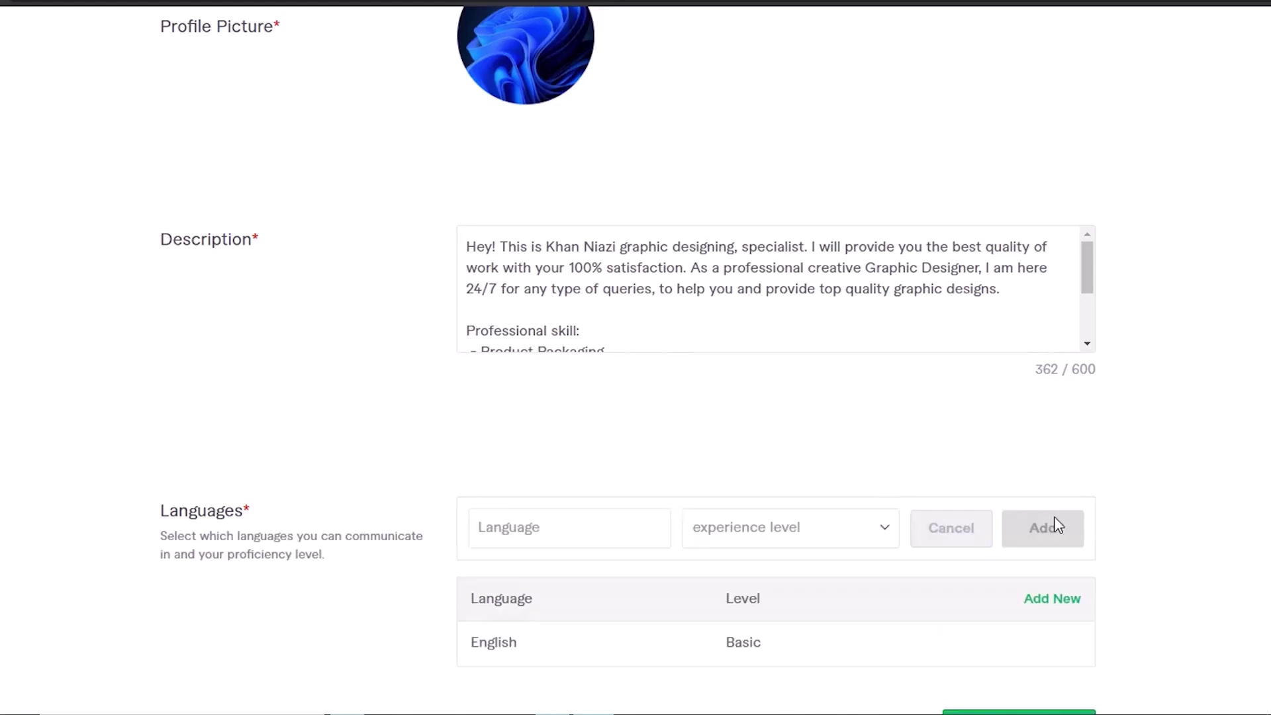
scroll(897, 525, down, 1)
click(538, 448)
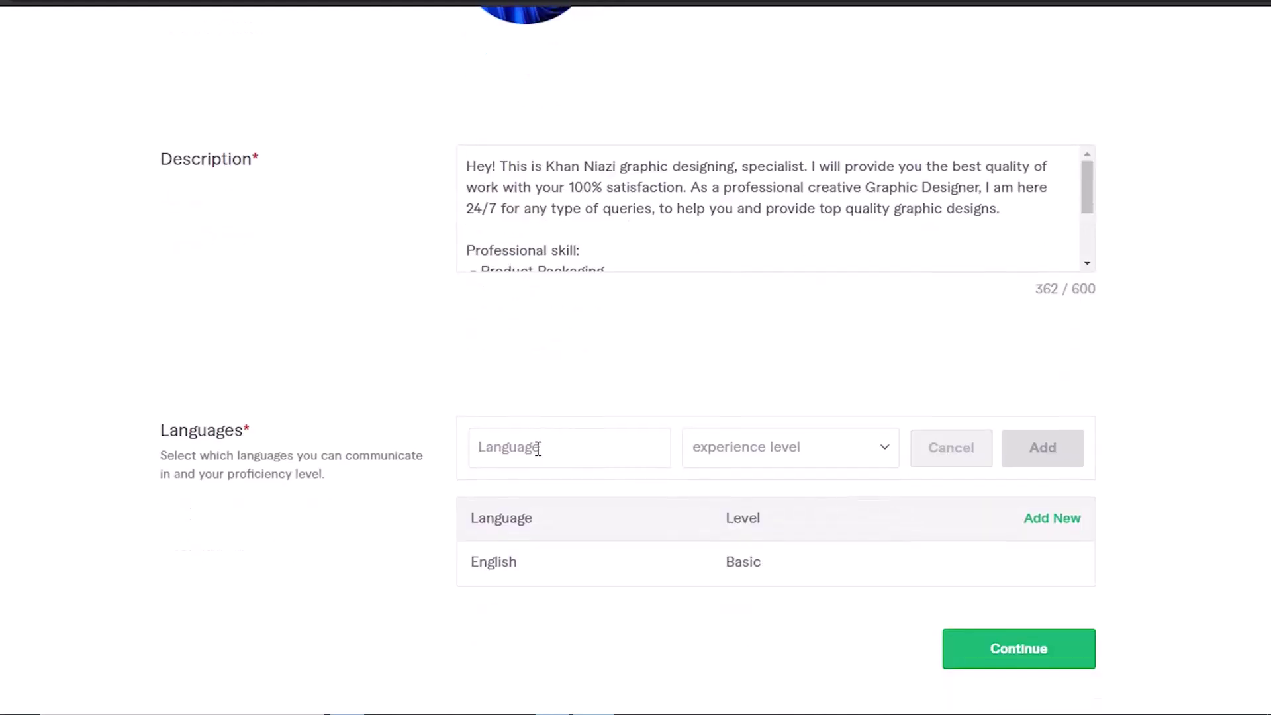
text(Pashto)
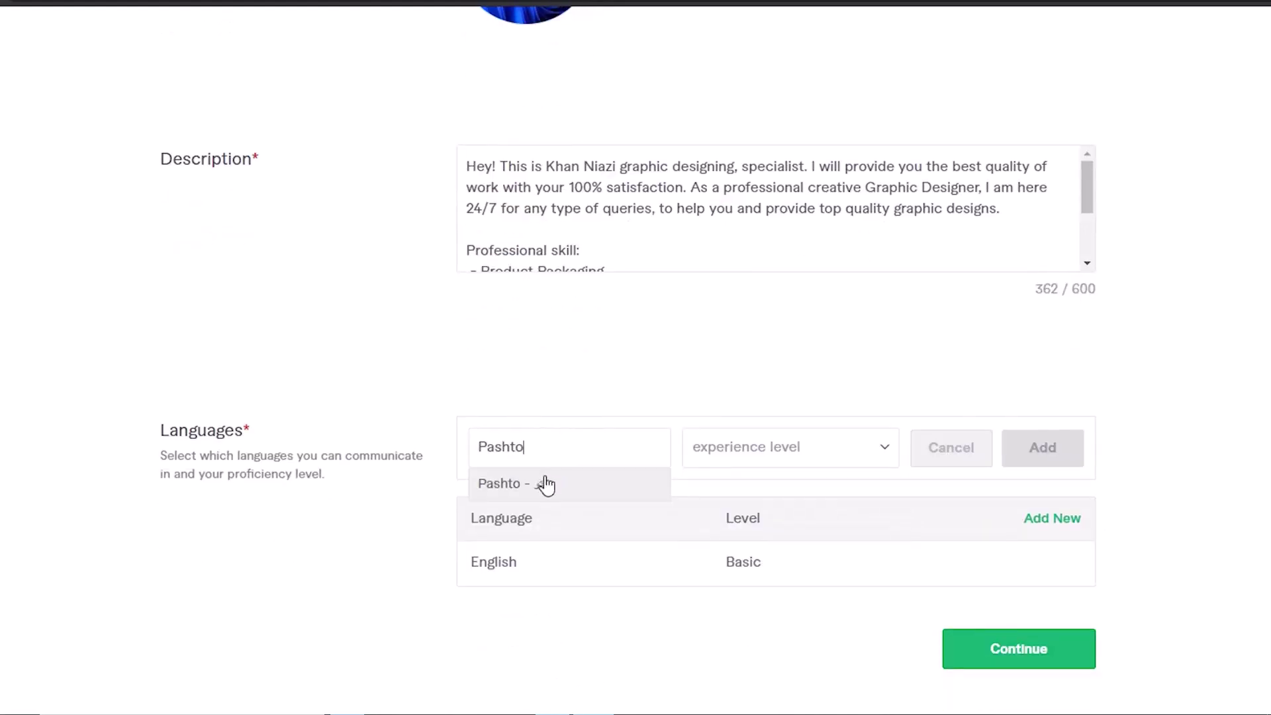
click(544, 484)
click(831, 448)
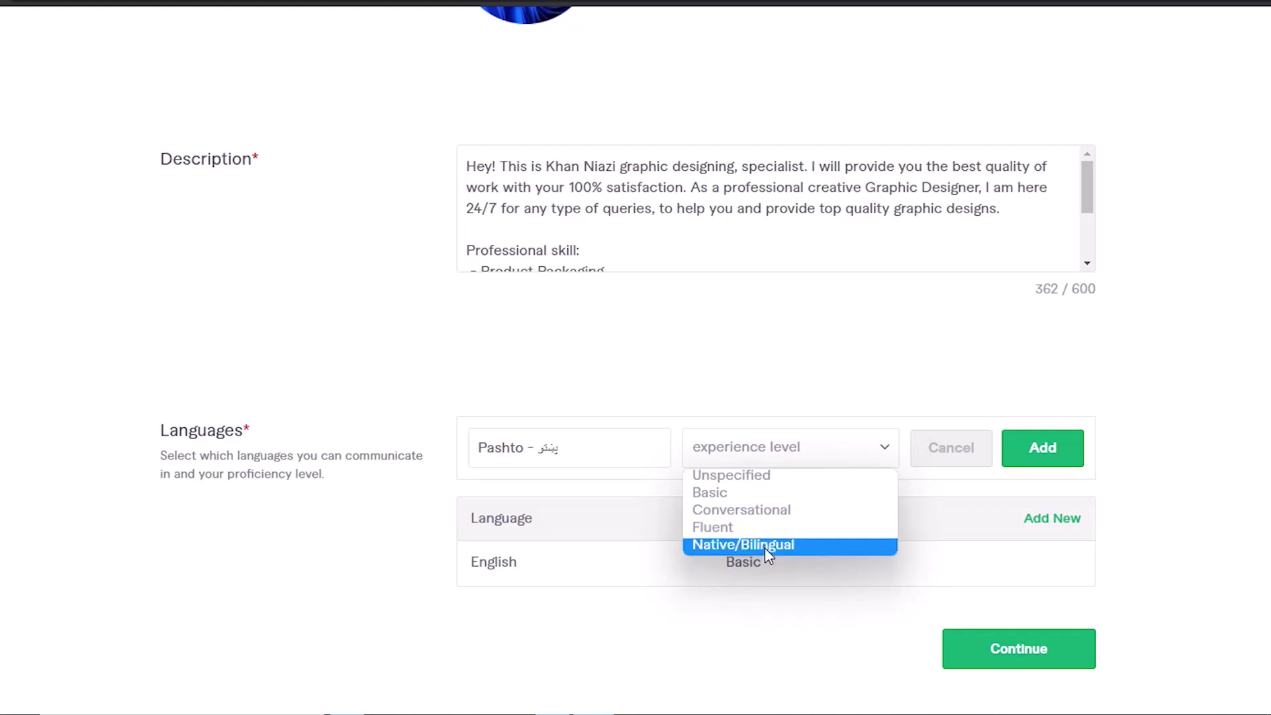
click(765, 547)
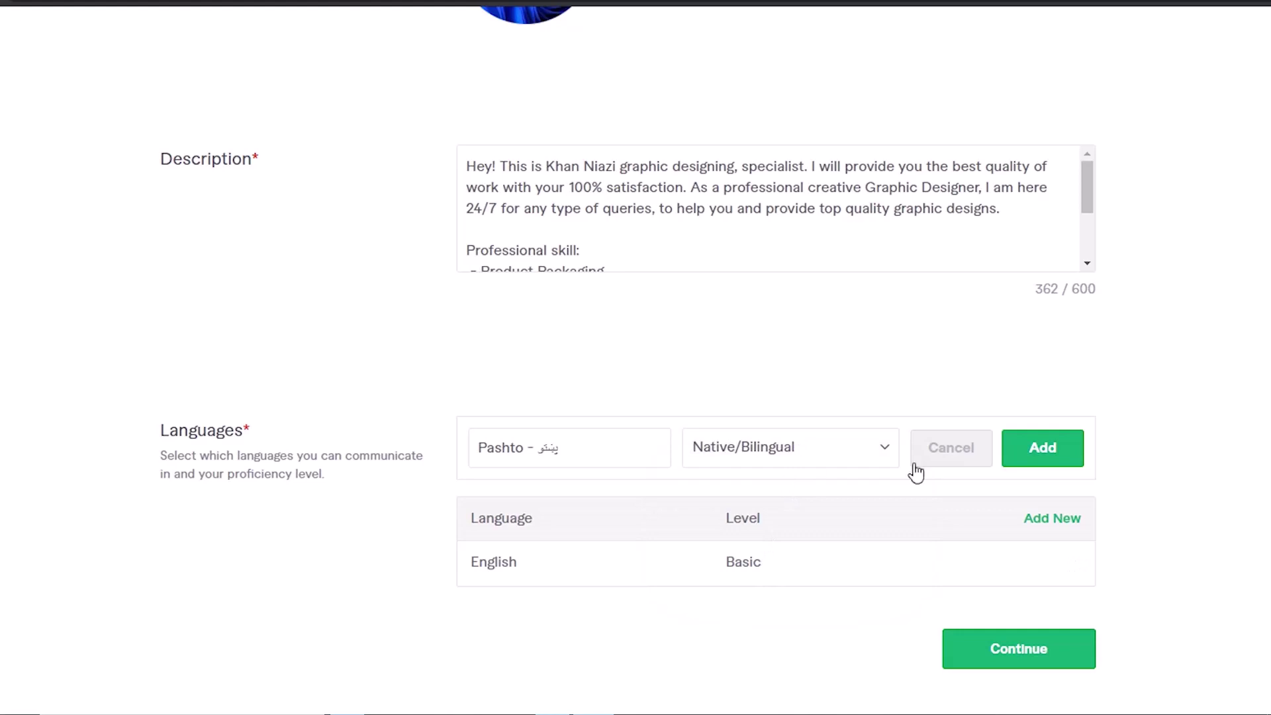
click(1041, 448)
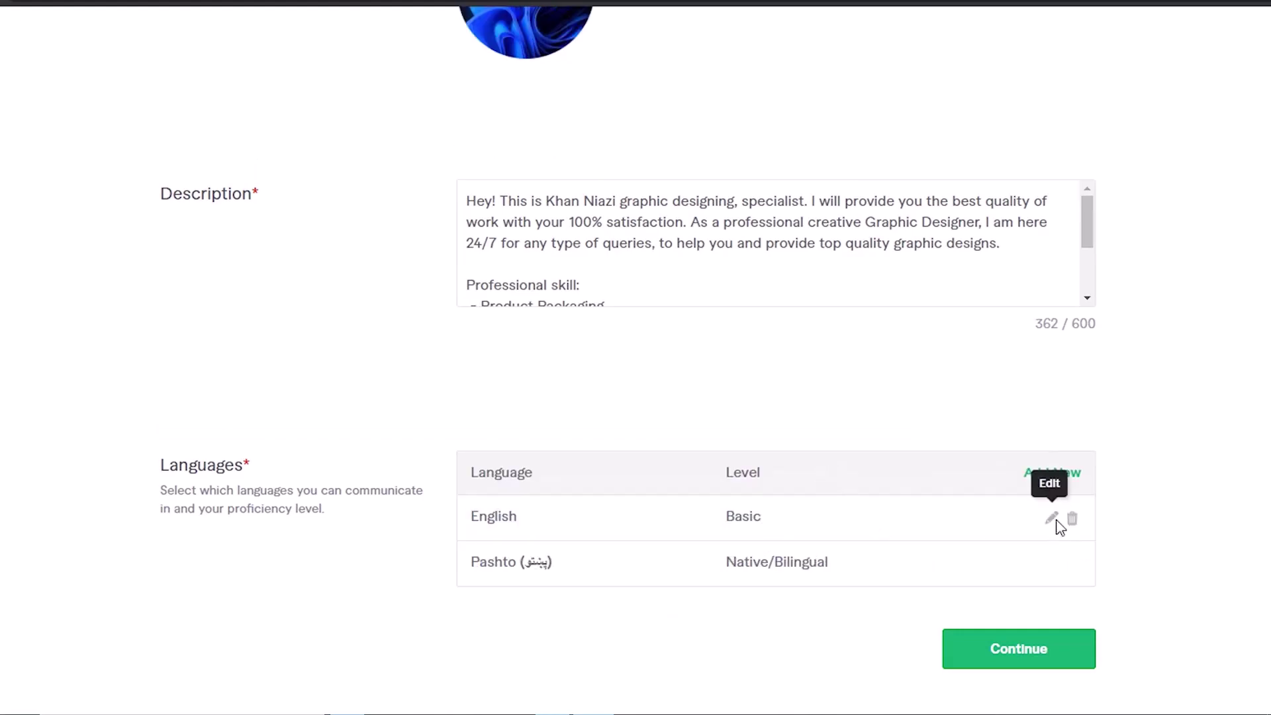
- Change English's proficiency level to Conversational
click(1053, 518)
scroll(828, 513, down, 1)
click(743, 403)
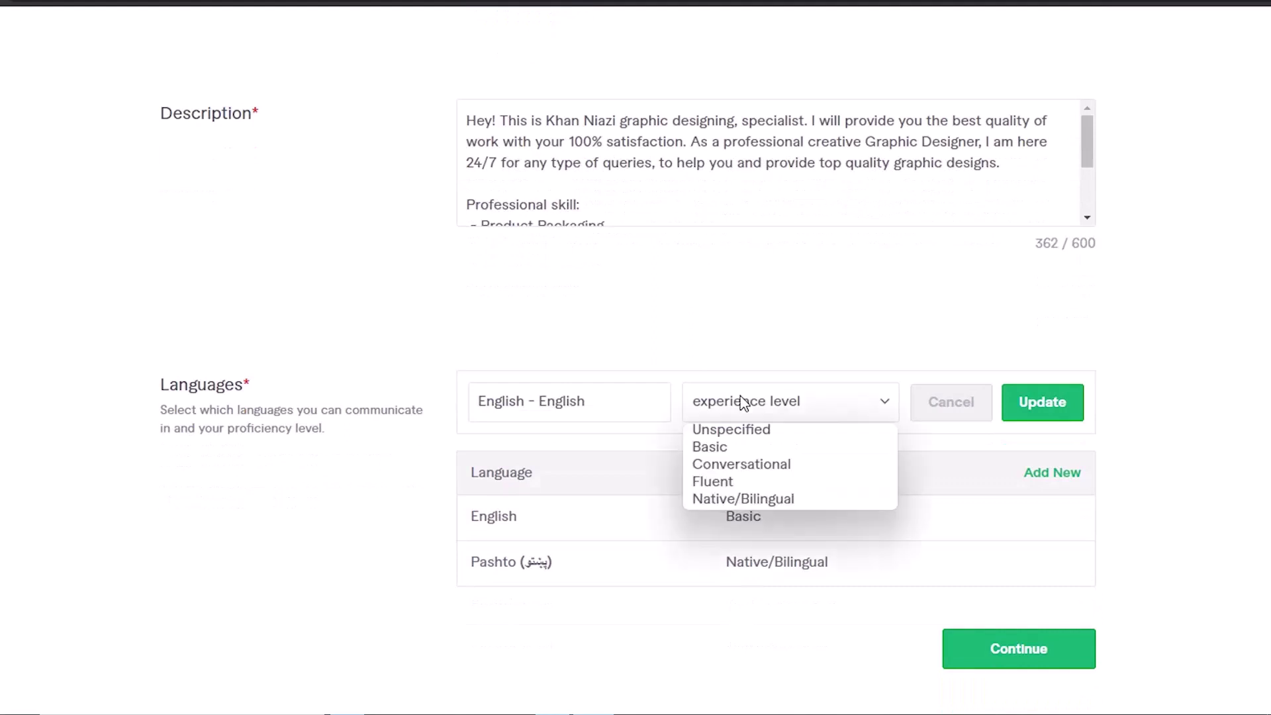
click(755, 465)
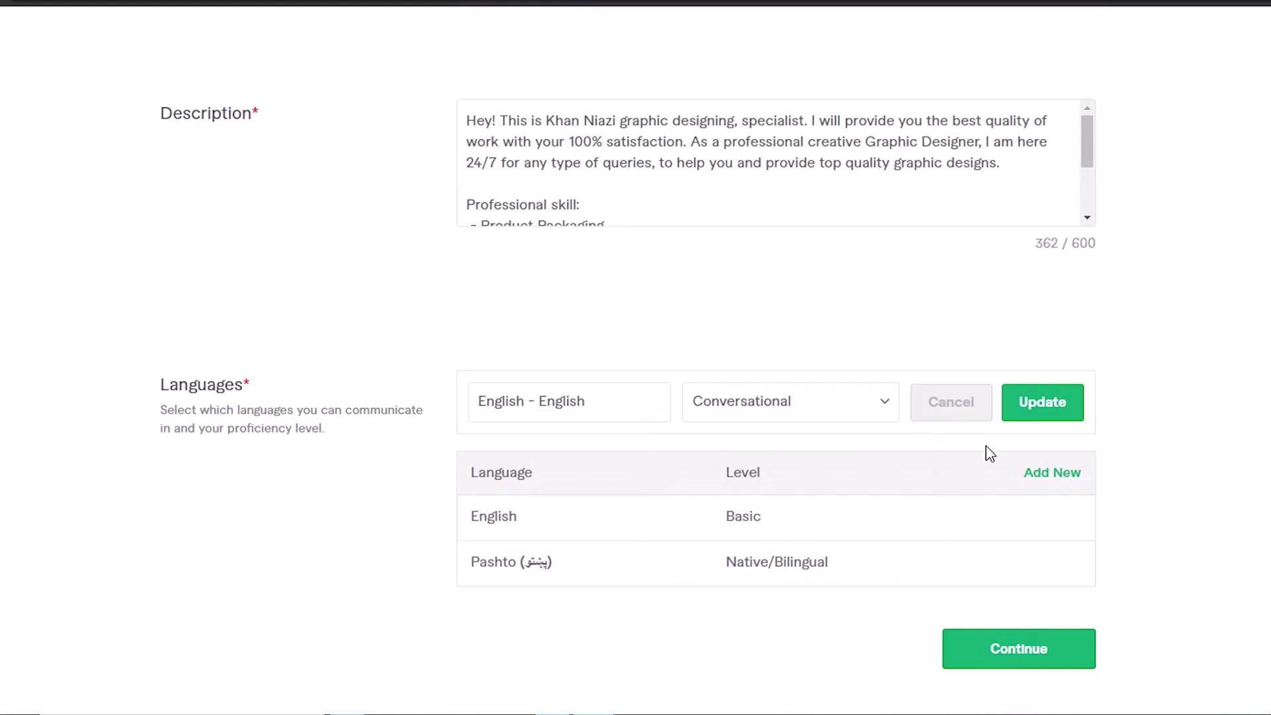
click(1031, 408)
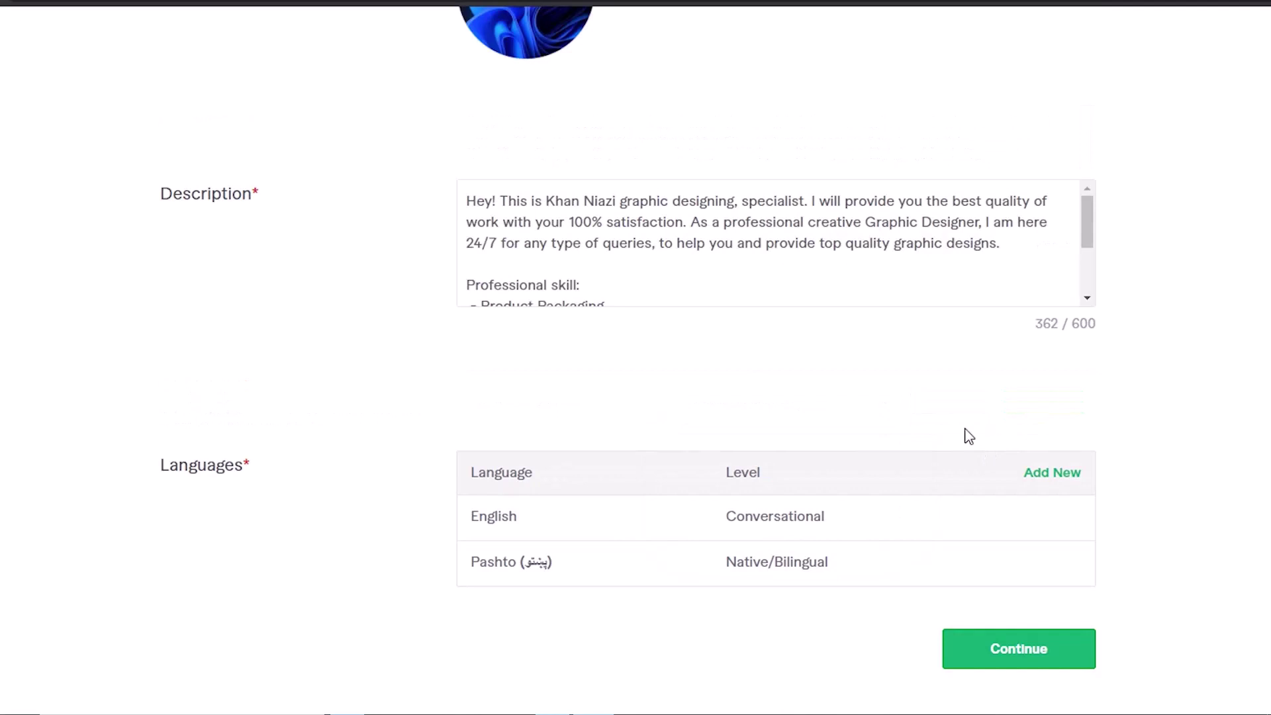
- Add Urdu to the languages at Conversational level
click(1044, 474)
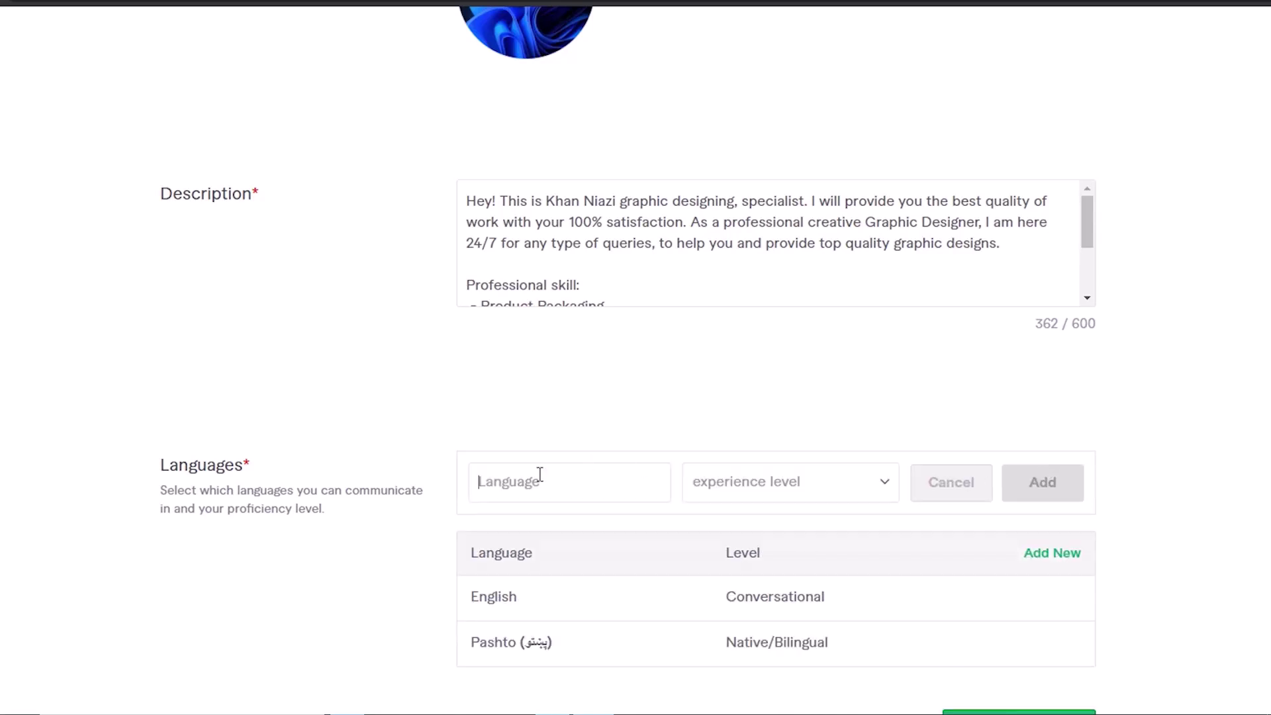
text(Urd)
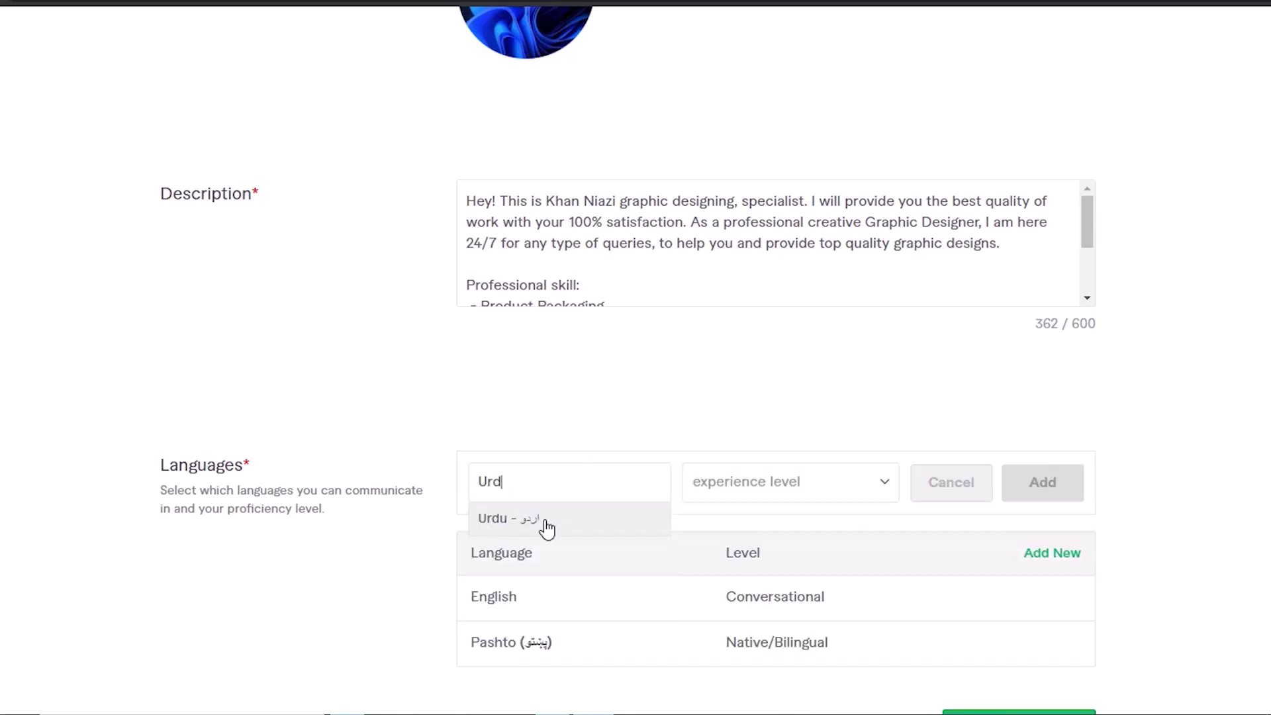
click(548, 523)
click(797, 480)
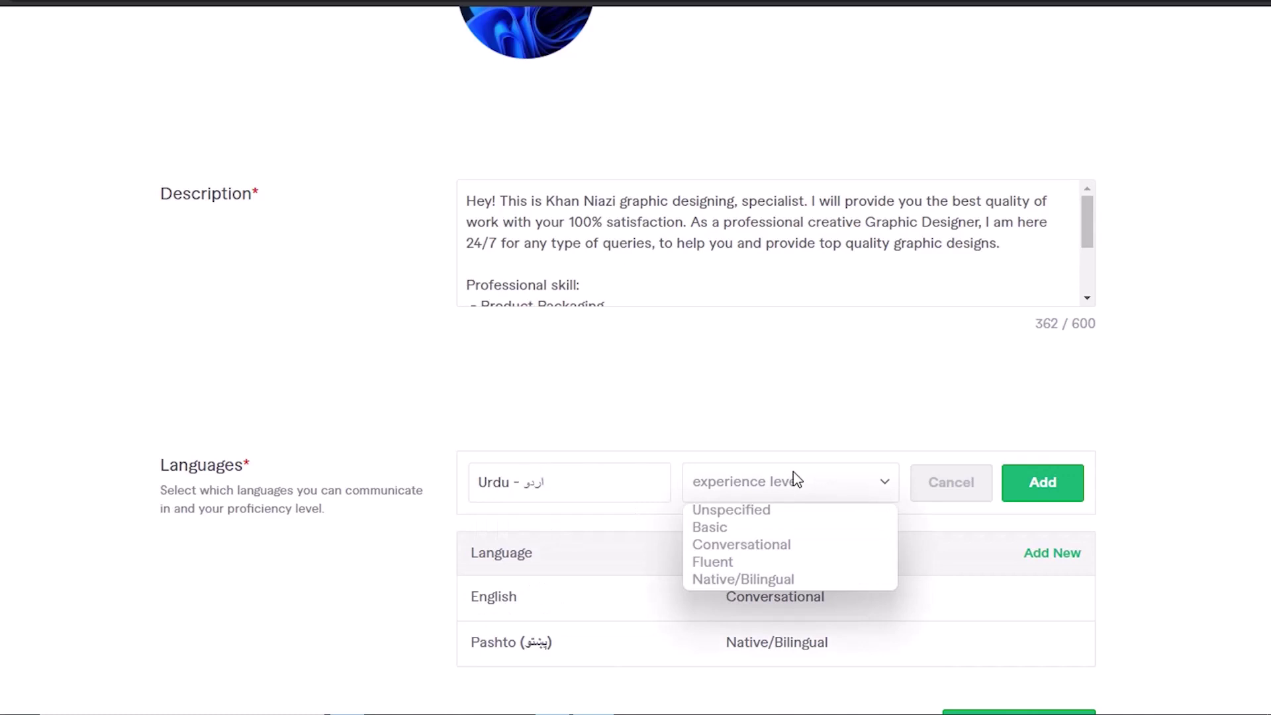
click(750, 543)
click(1018, 503)
- Add Persian to the languages at Fluent level
scroll(780, 501, down, 1)
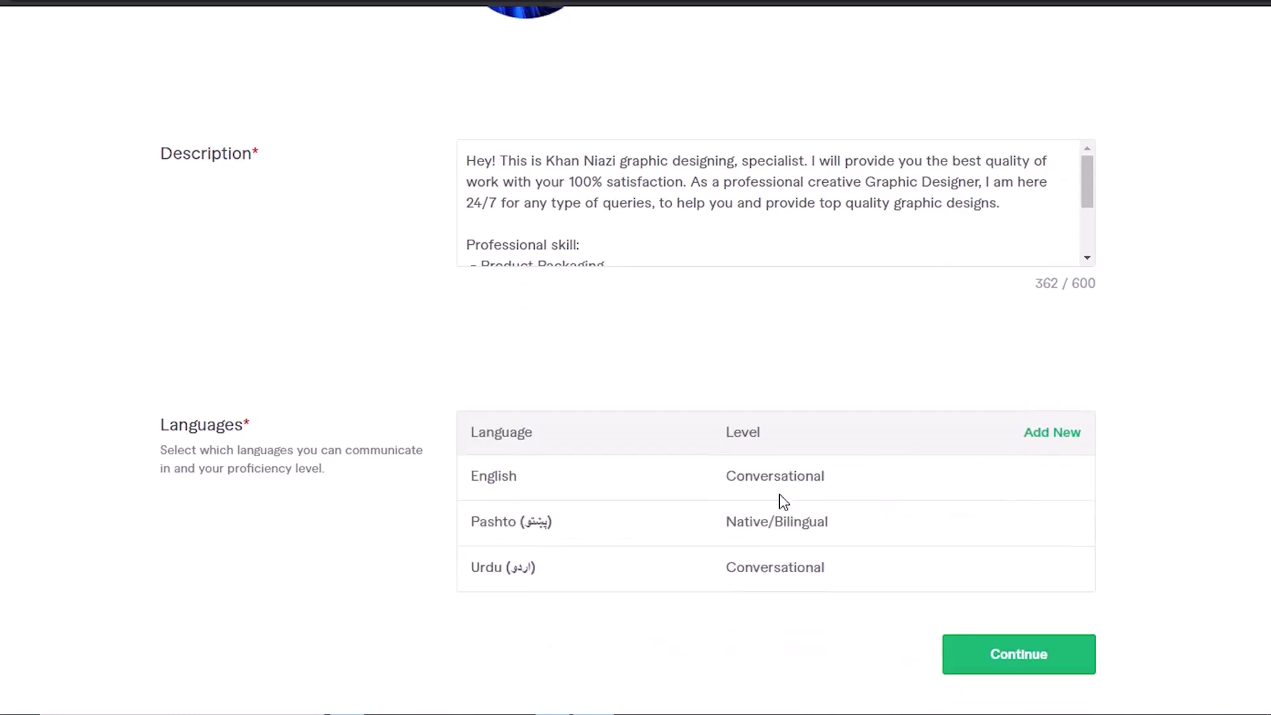
click(1052, 429)
click(559, 449)
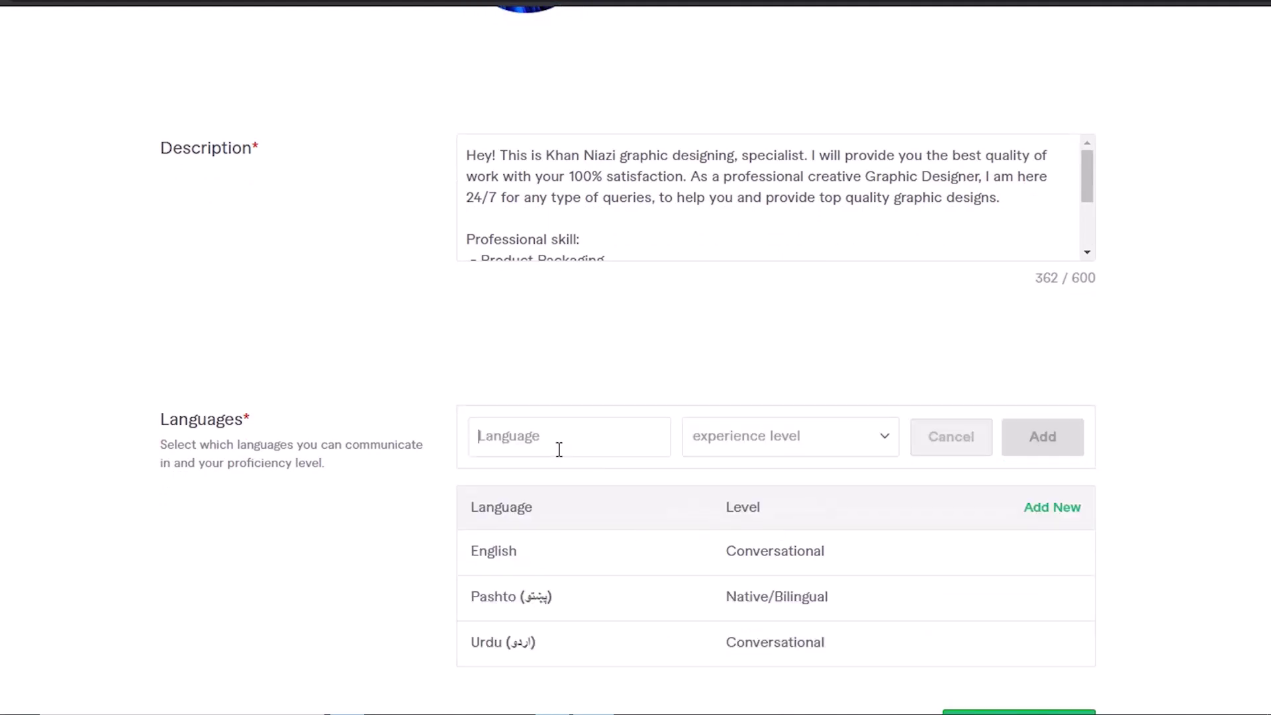
text(Pers)
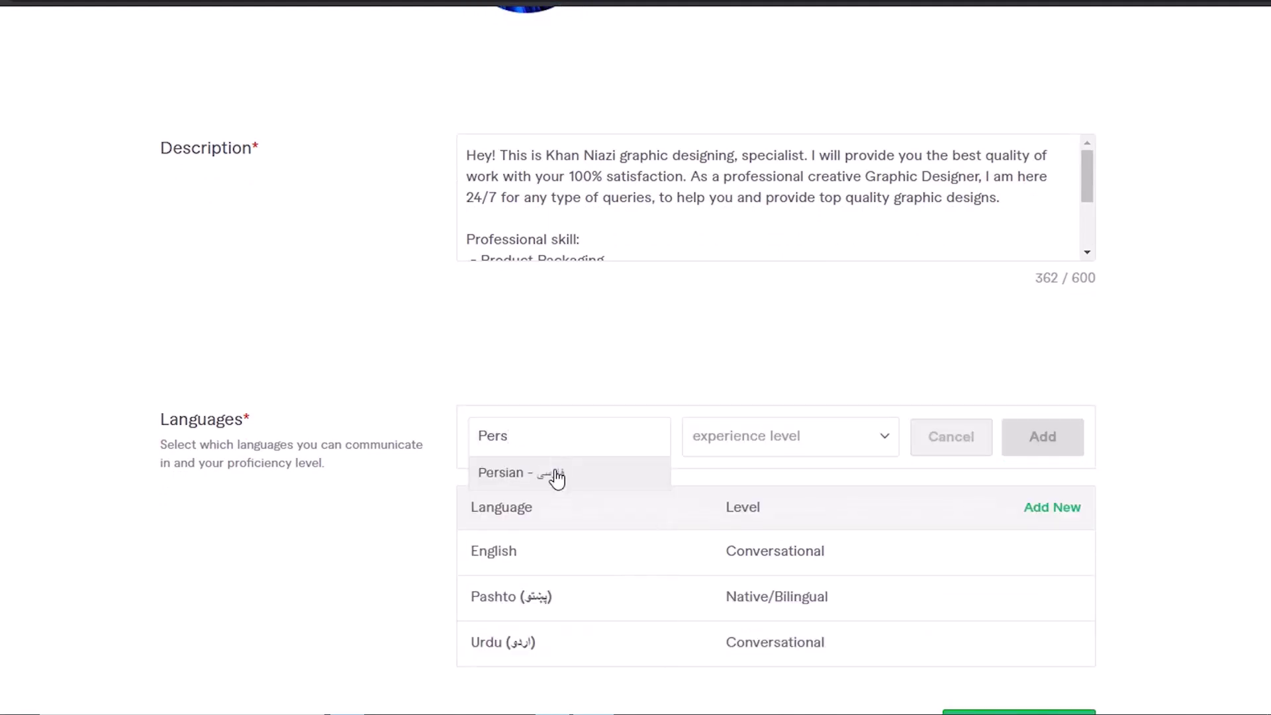
click(556, 474)
click(846, 442)
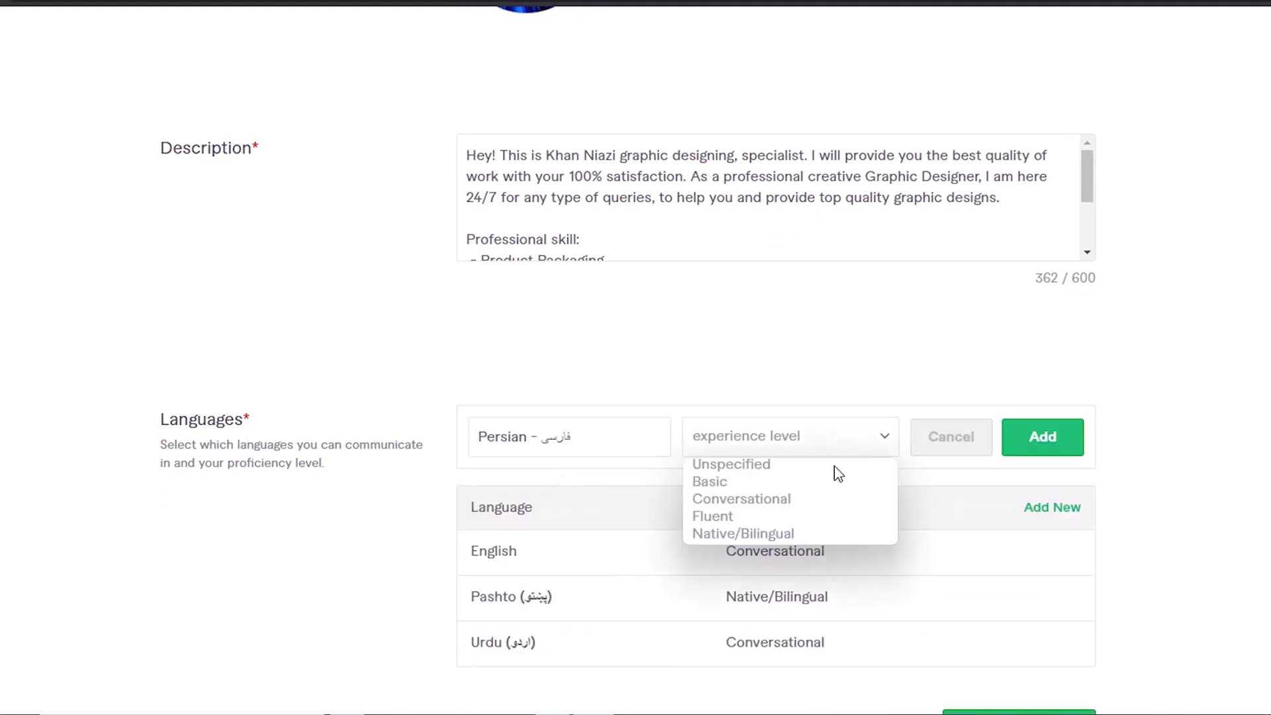
click(811, 516)
click(1059, 445)
scroll(931, 475, down, 1)
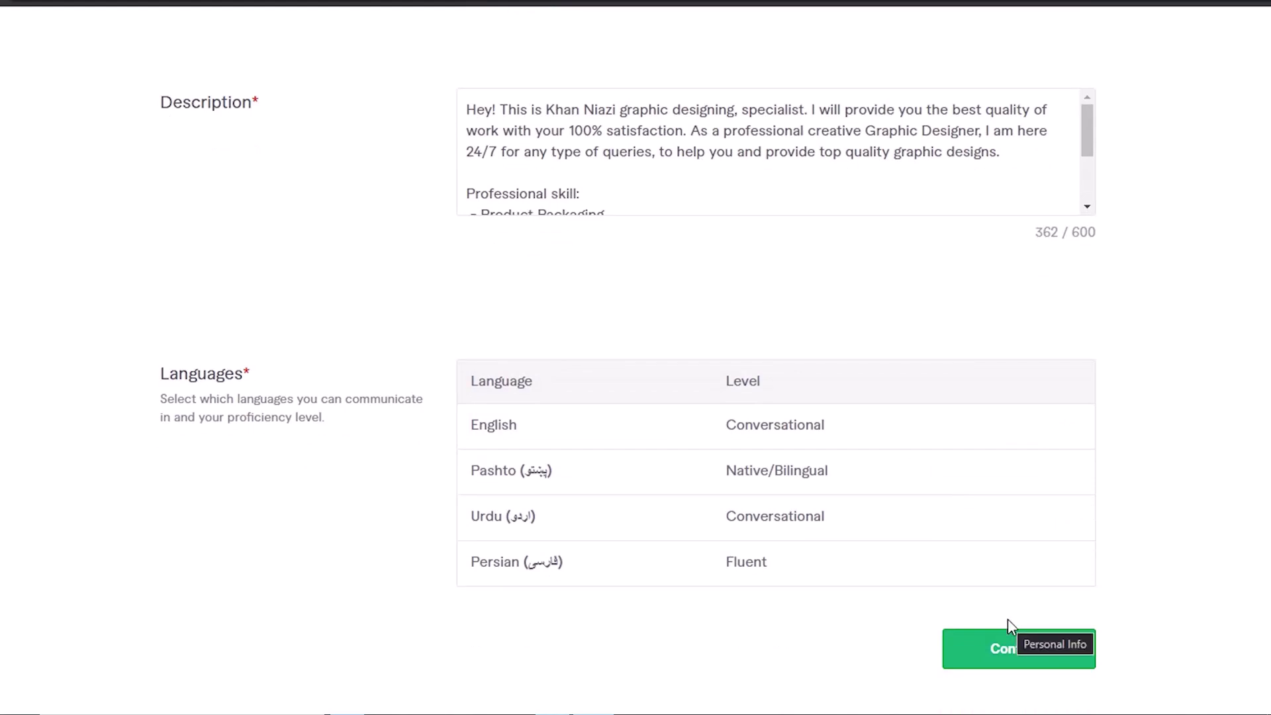
- Save Personal Info, go to Professional Info, and bring up the occupation list
click(1020, 657)
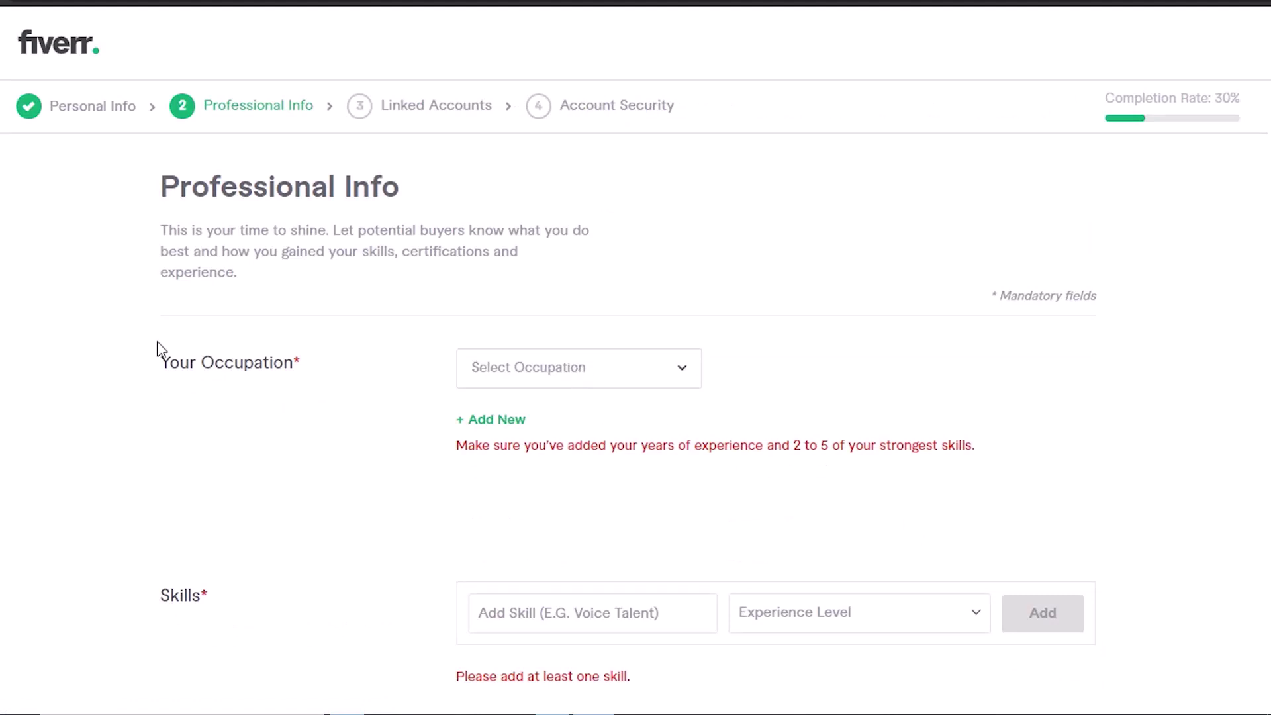
click(565, 369)
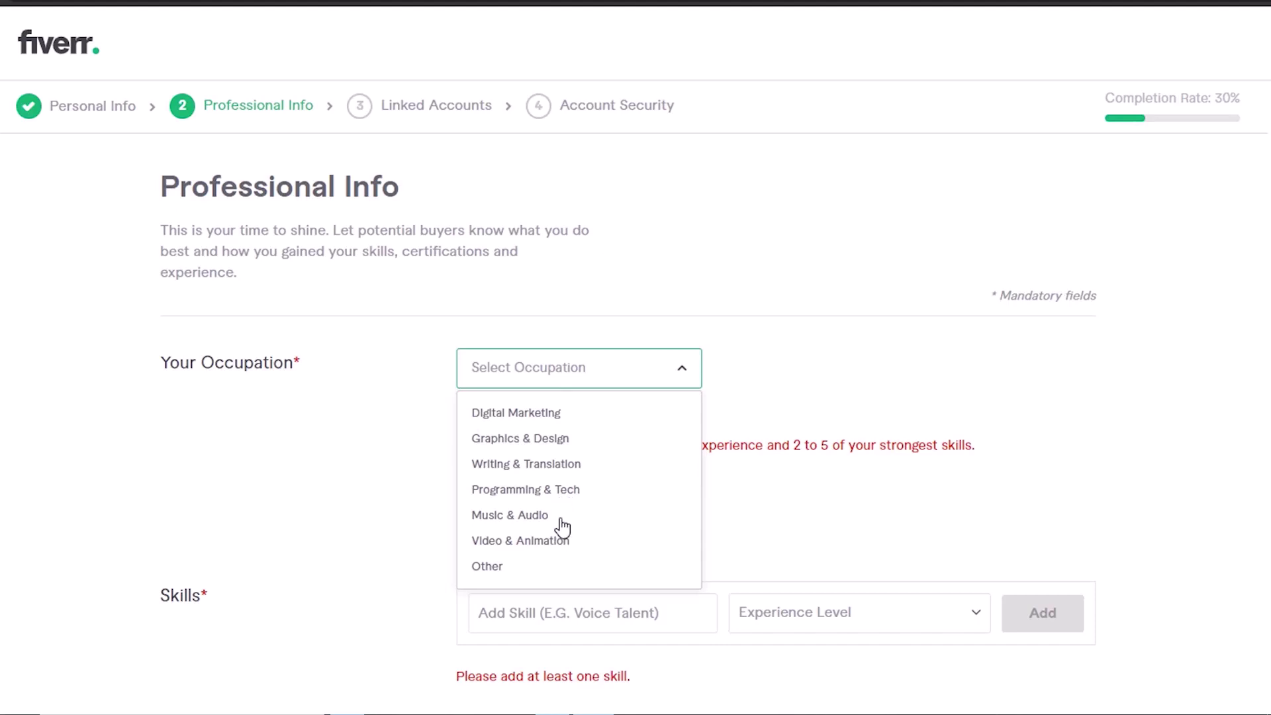
- Set the occupation to Graphics & Design, from 2015 to 2021
click(574, 442)
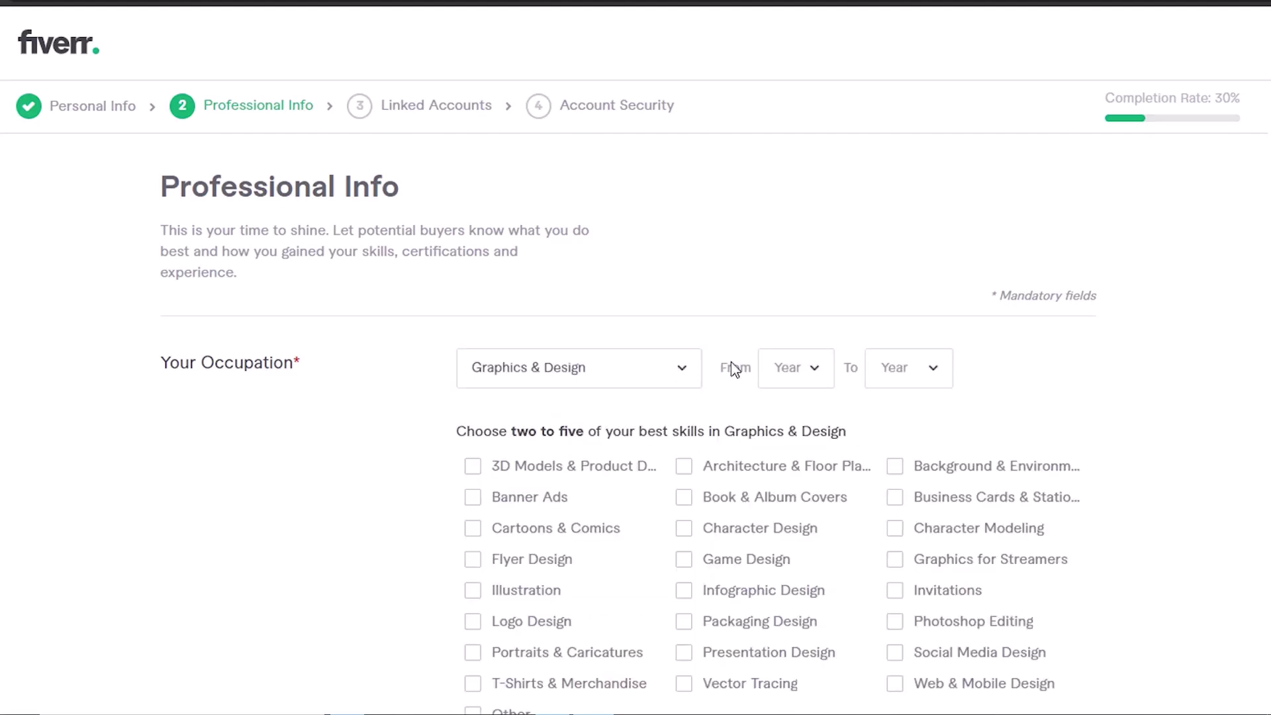
scroll(863, 335, down, 5)
scroll(833, 243, up, 5)
scroll(833, 243, down, 5)
scroll(887, 180, up, 2)
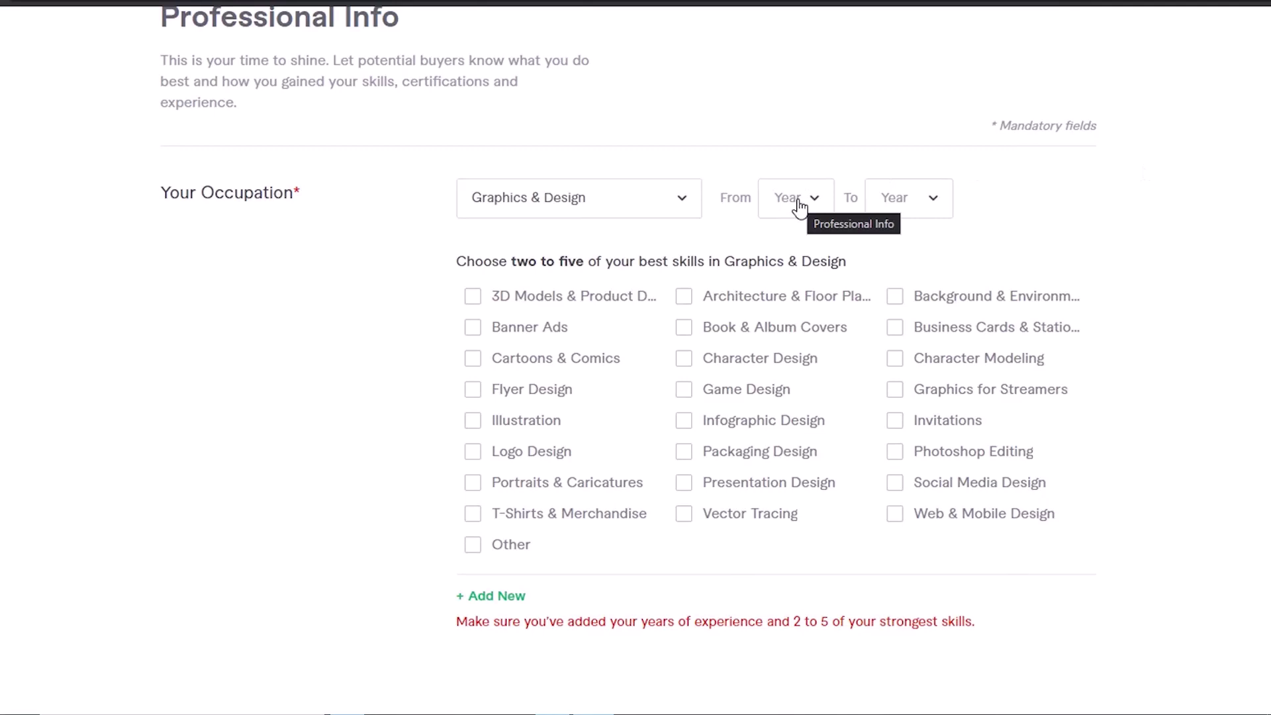
click(800, 205)
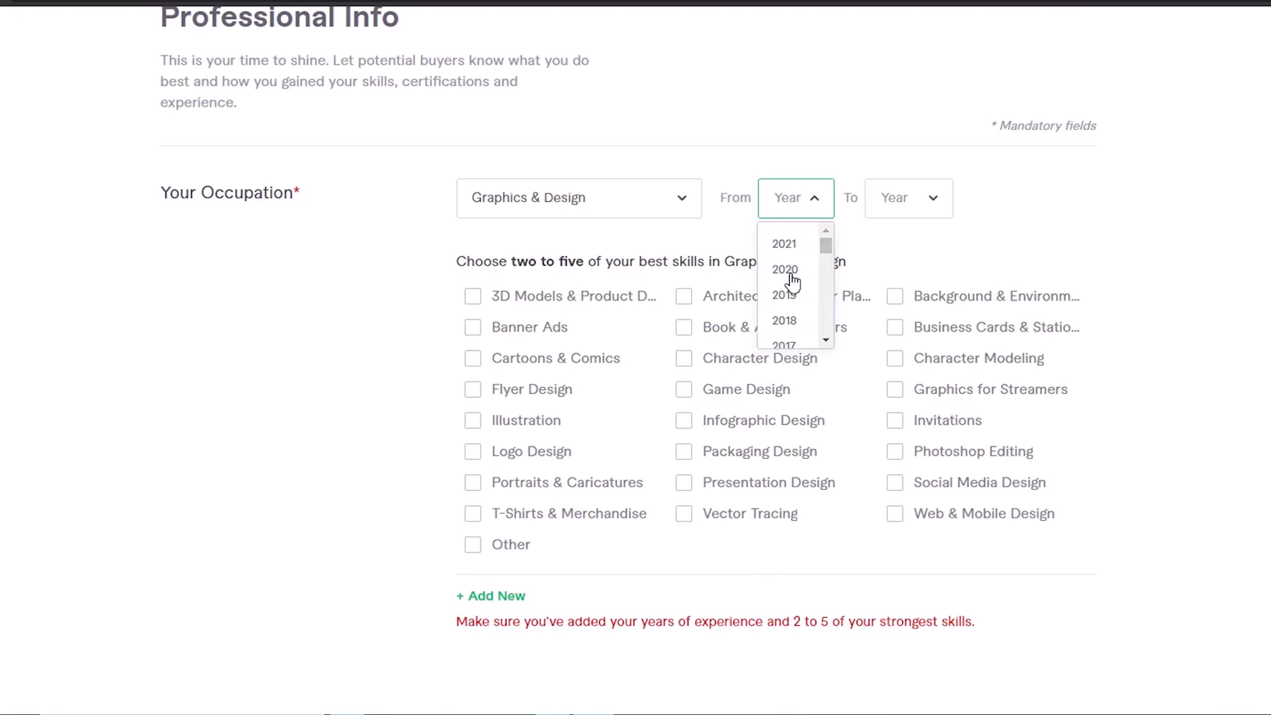
scroll(792, 281, down, 1)
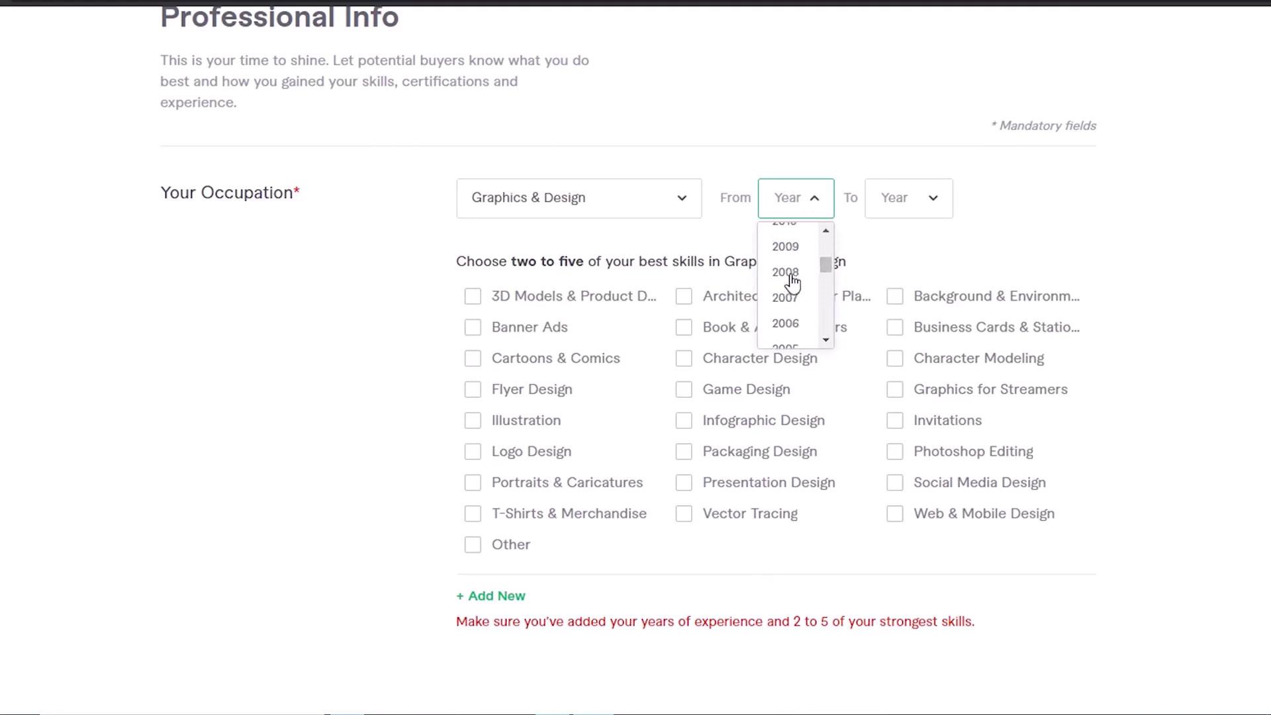
click(826, 338)
click(826, 339)
click(786, 321)
click(909, 219)
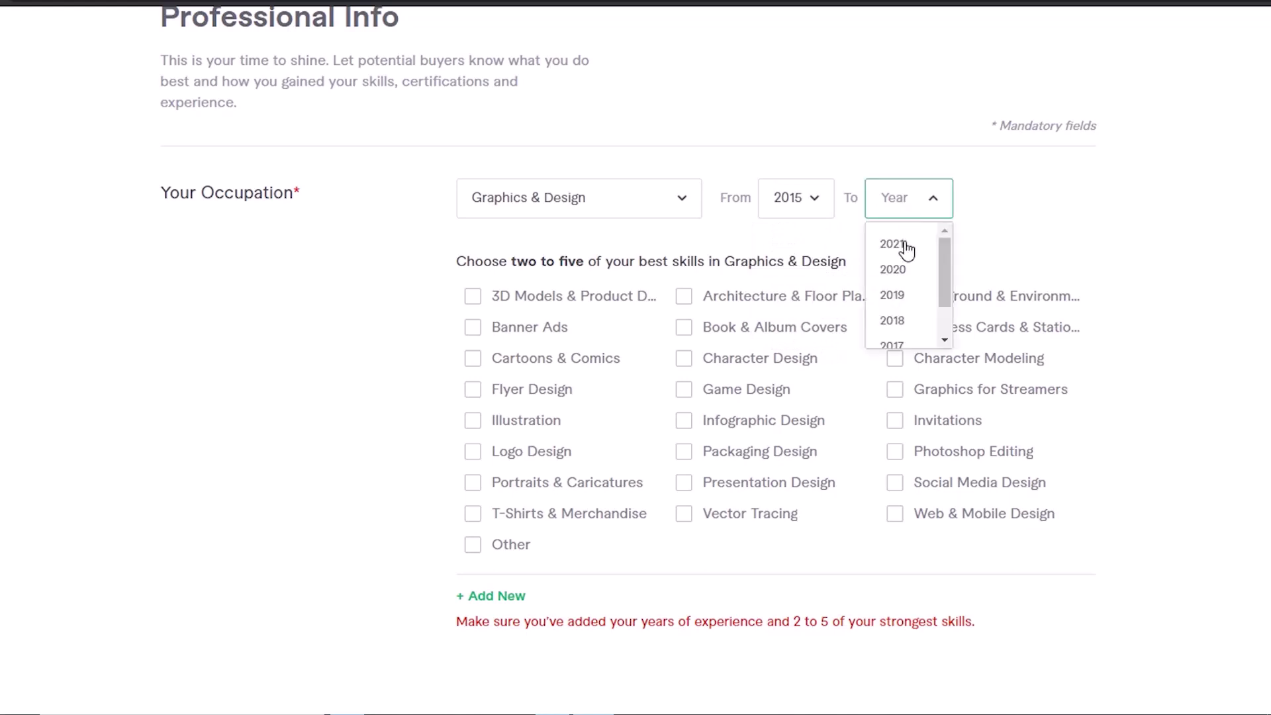
click(905, 243)
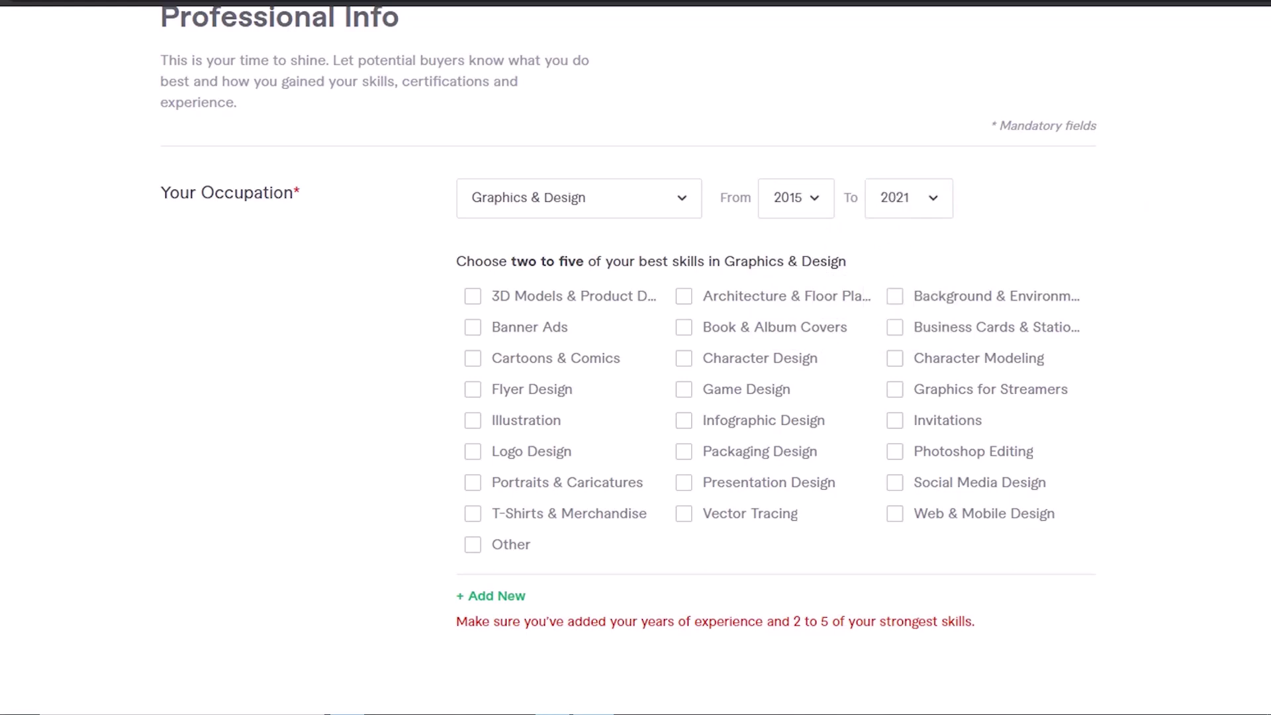
- Tick Social Media Design, 3D Models & Product Design, Packaging Design and T-Shirts & Merchandise skills
scroll(636, 358, down, 1)
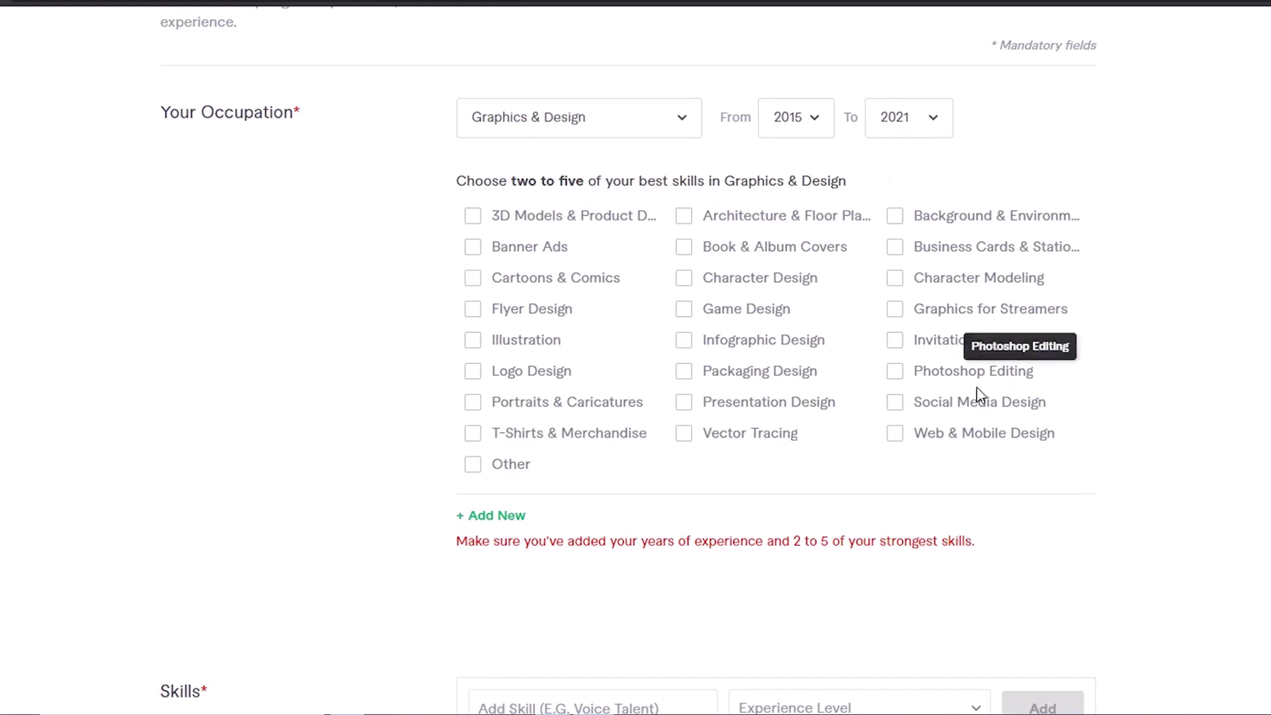
click(896, 407)
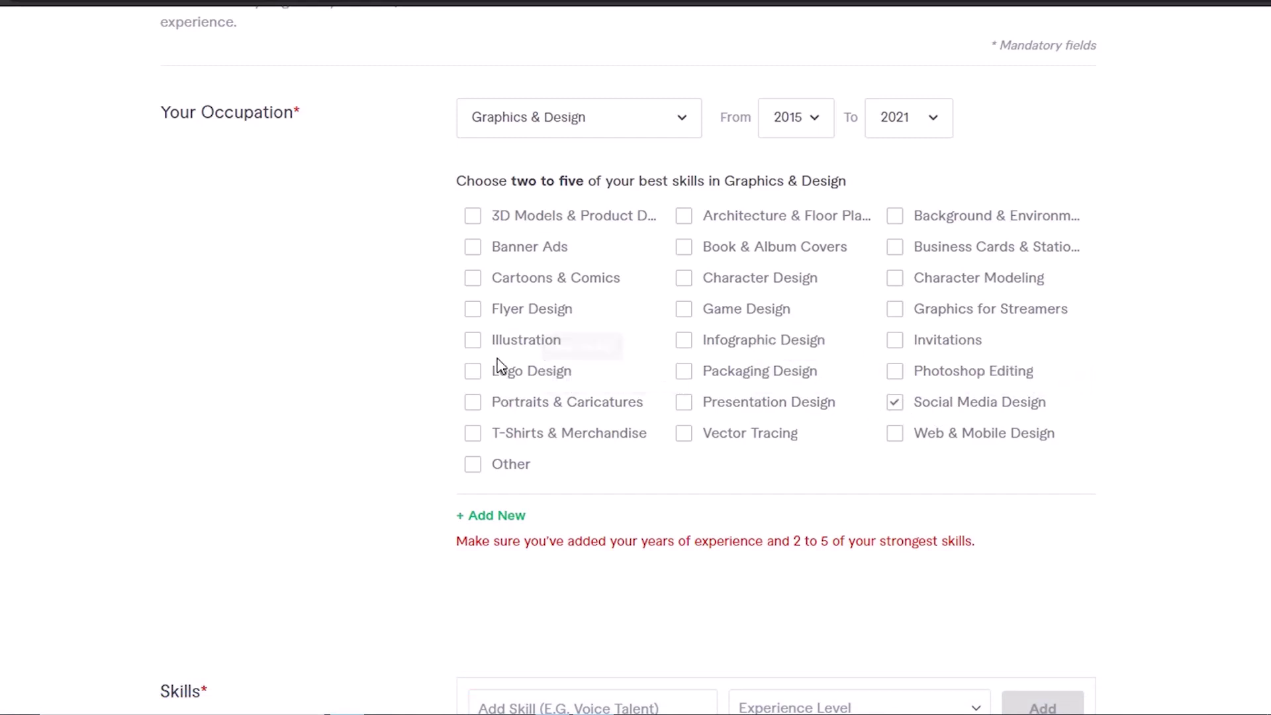
click(468, 222)
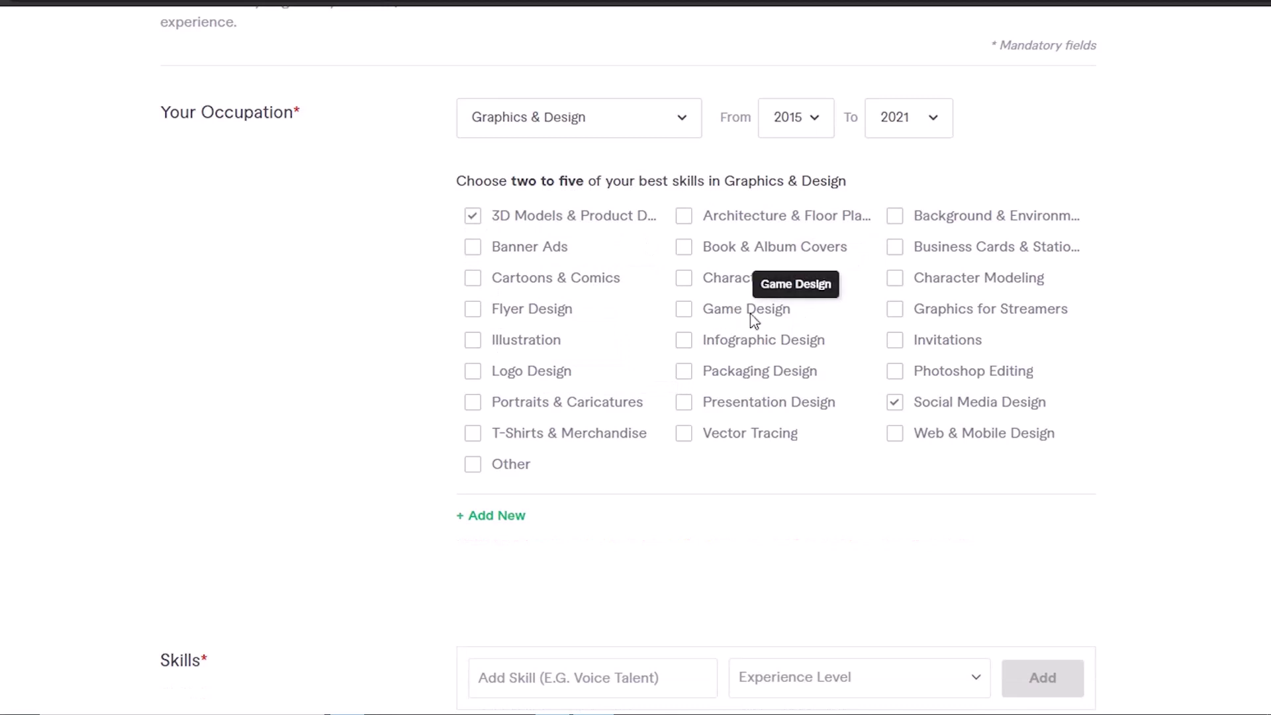
click(684, 372)
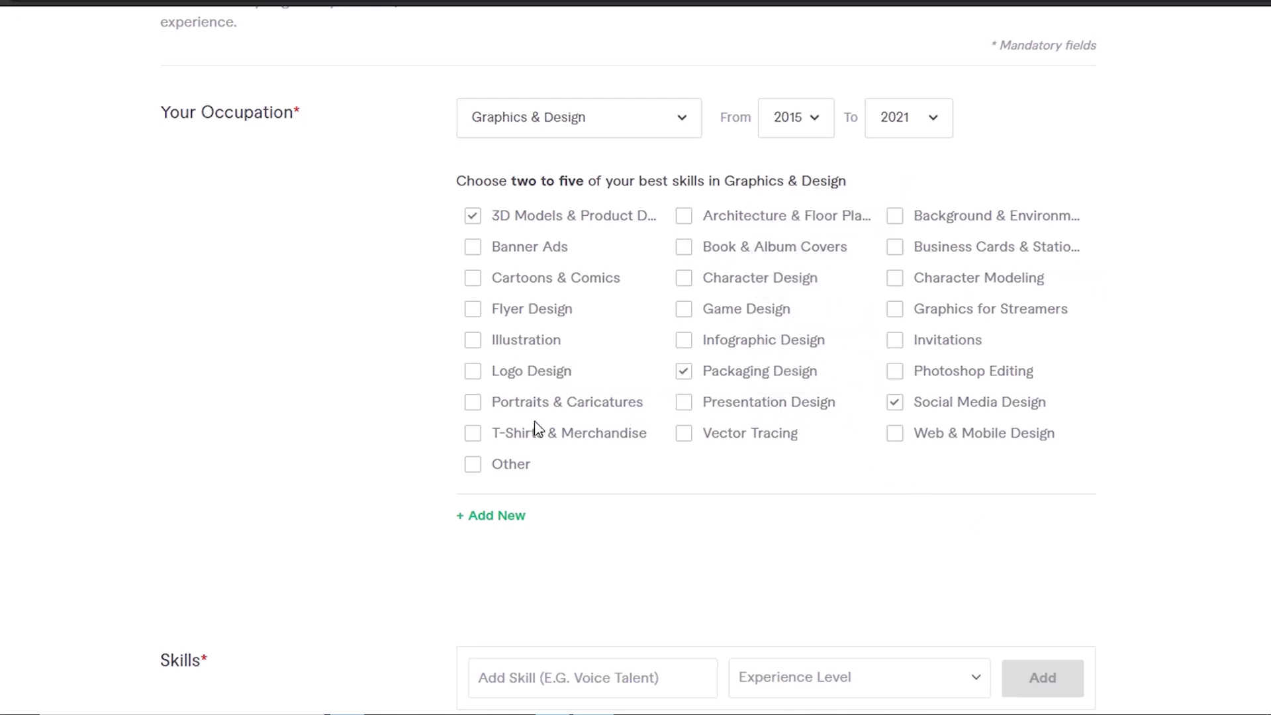
click(474, 435)
- Add Adobe Photoshop to the skills list at Expert level
scroll(884, 457, down, 9)
scroll(879, 455, up, 5)
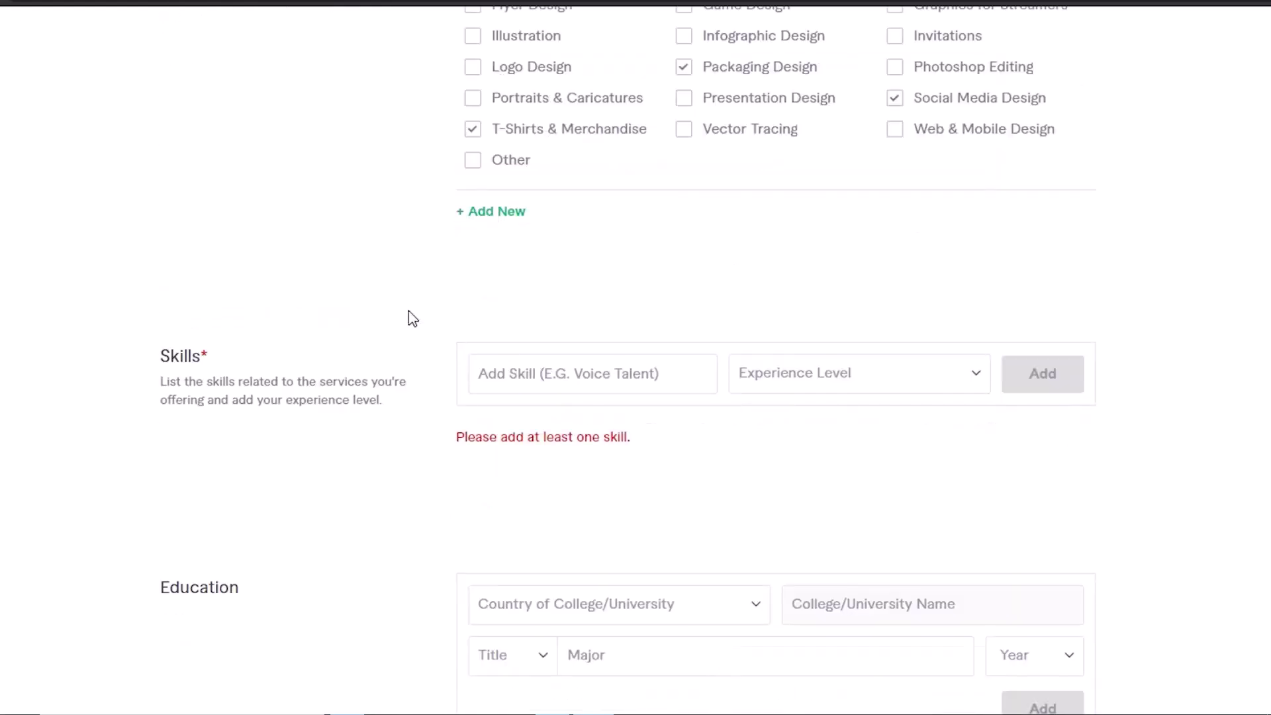
scroll(407, 315, down, 2)
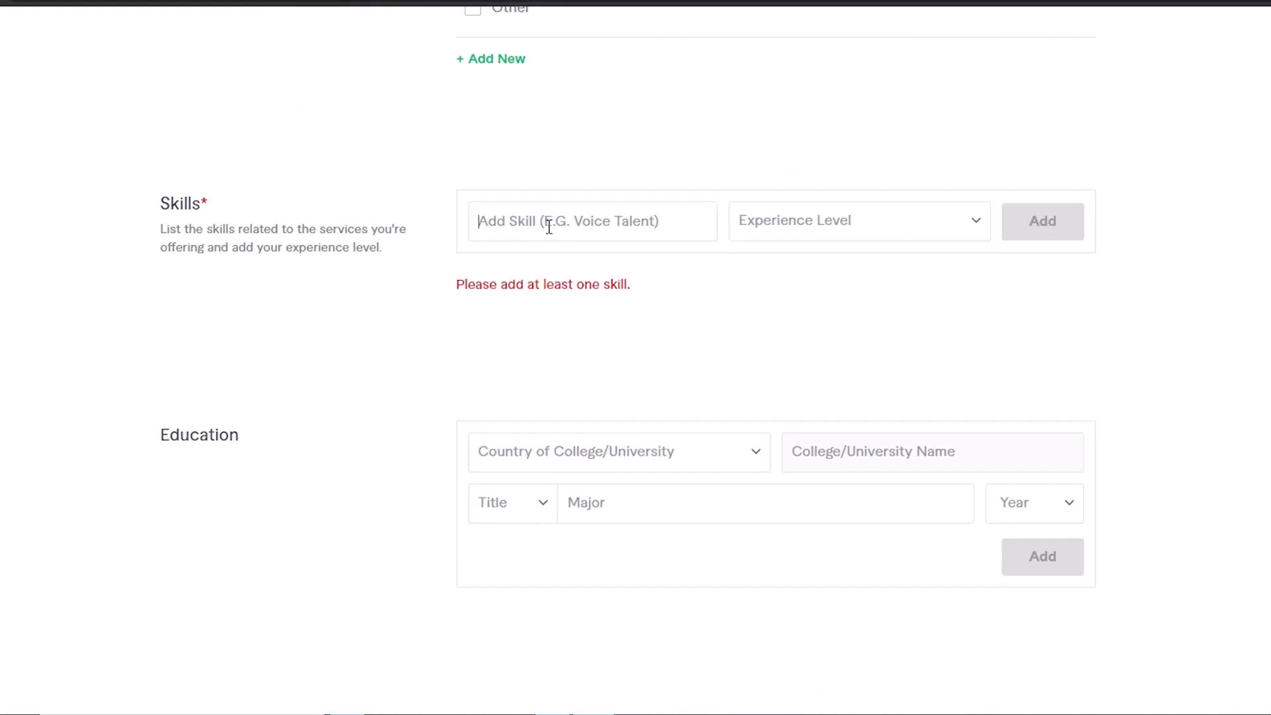
text(Adobe )
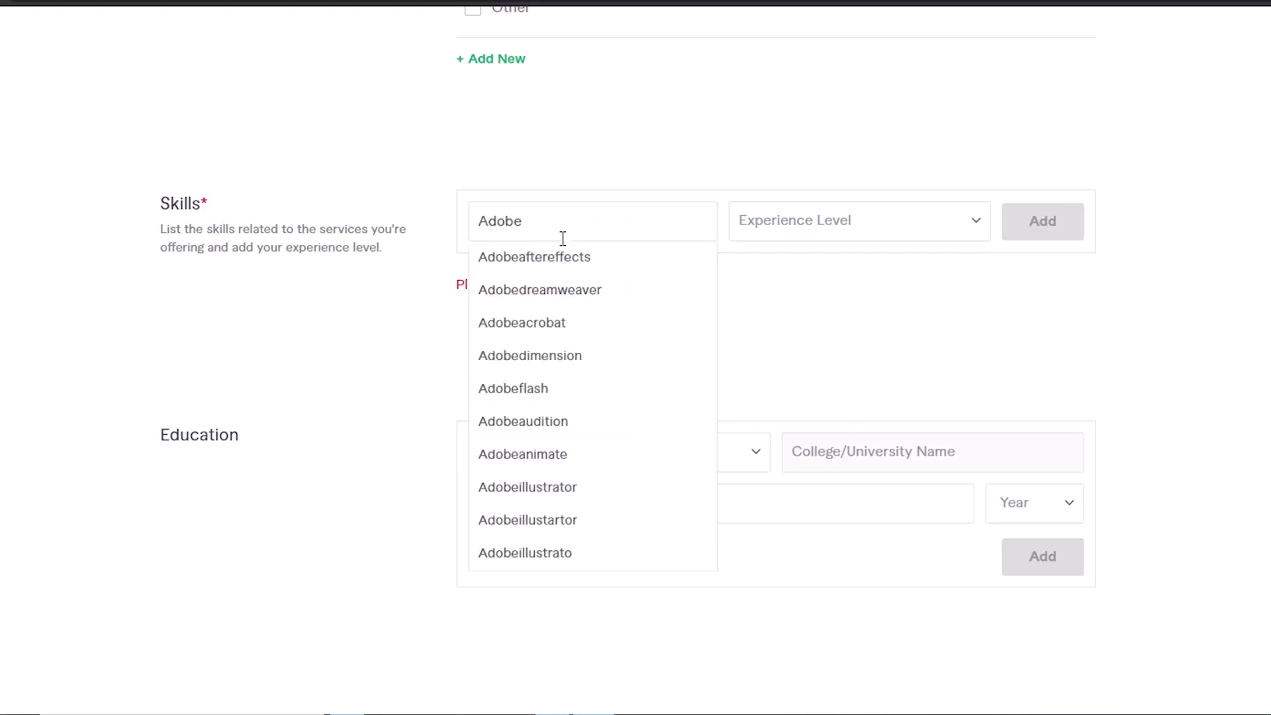
text(Pho)
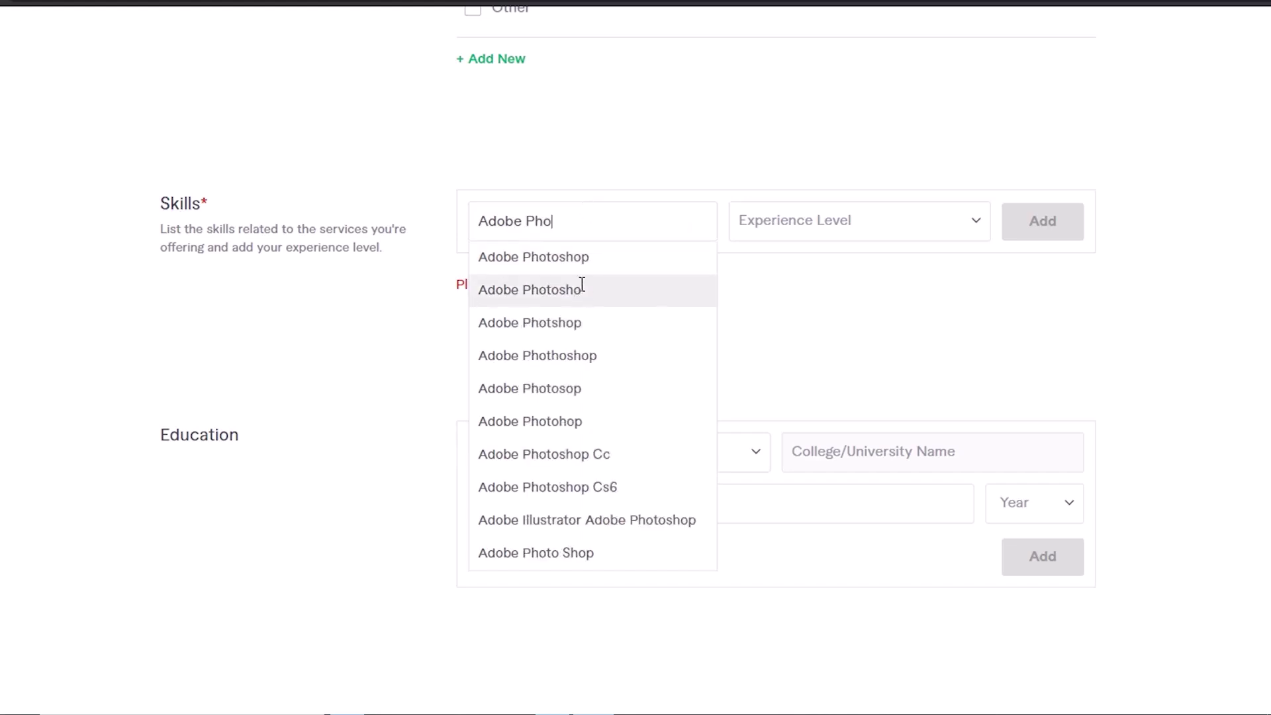
text(tosho)
click(867, 223)
click(686, 216)
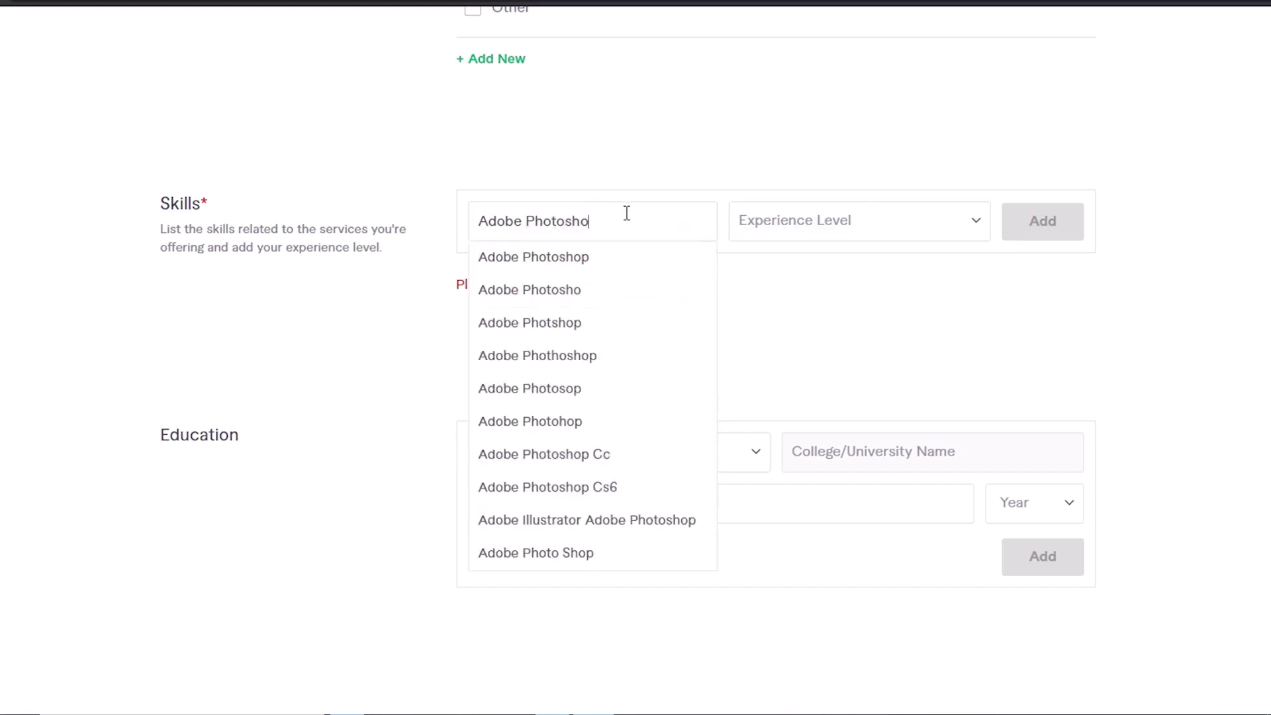
click(646, 261)
click(807, 225)
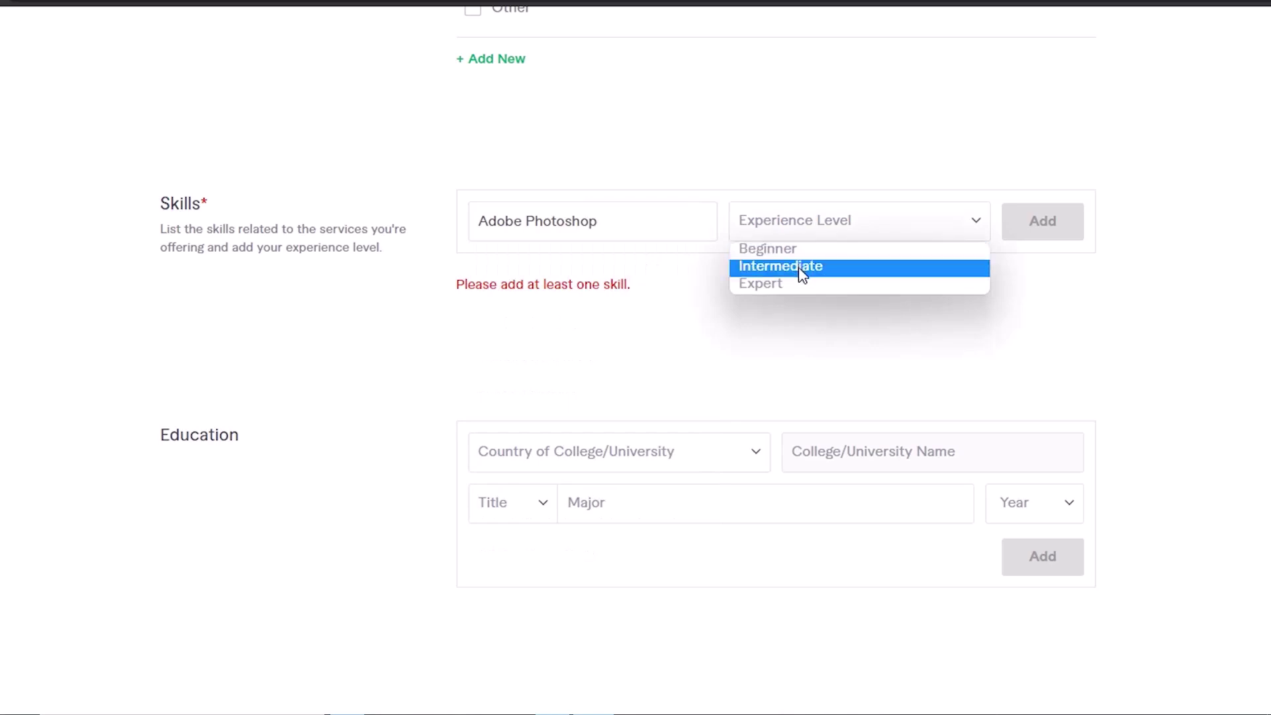
click(795, 286)
click(1044, 229)
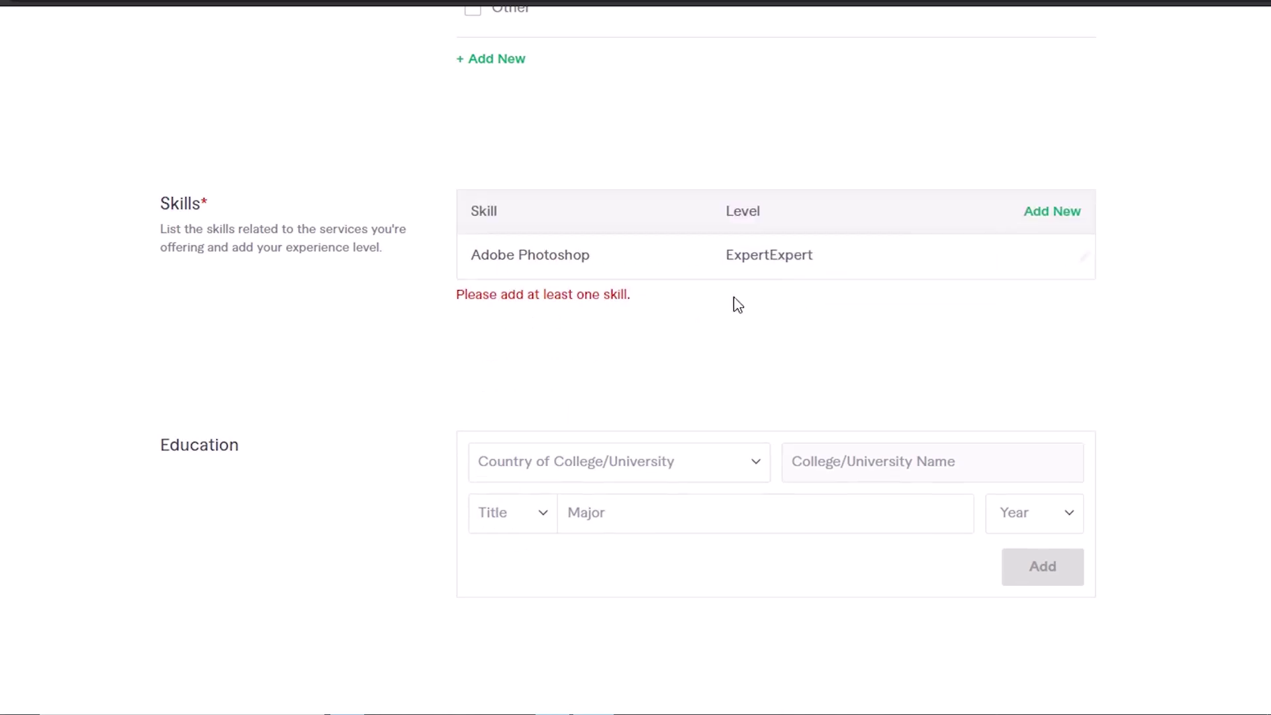
- Add Adobe Illustrator at Intermediate level and start a new skill entry
click(1052, 211)
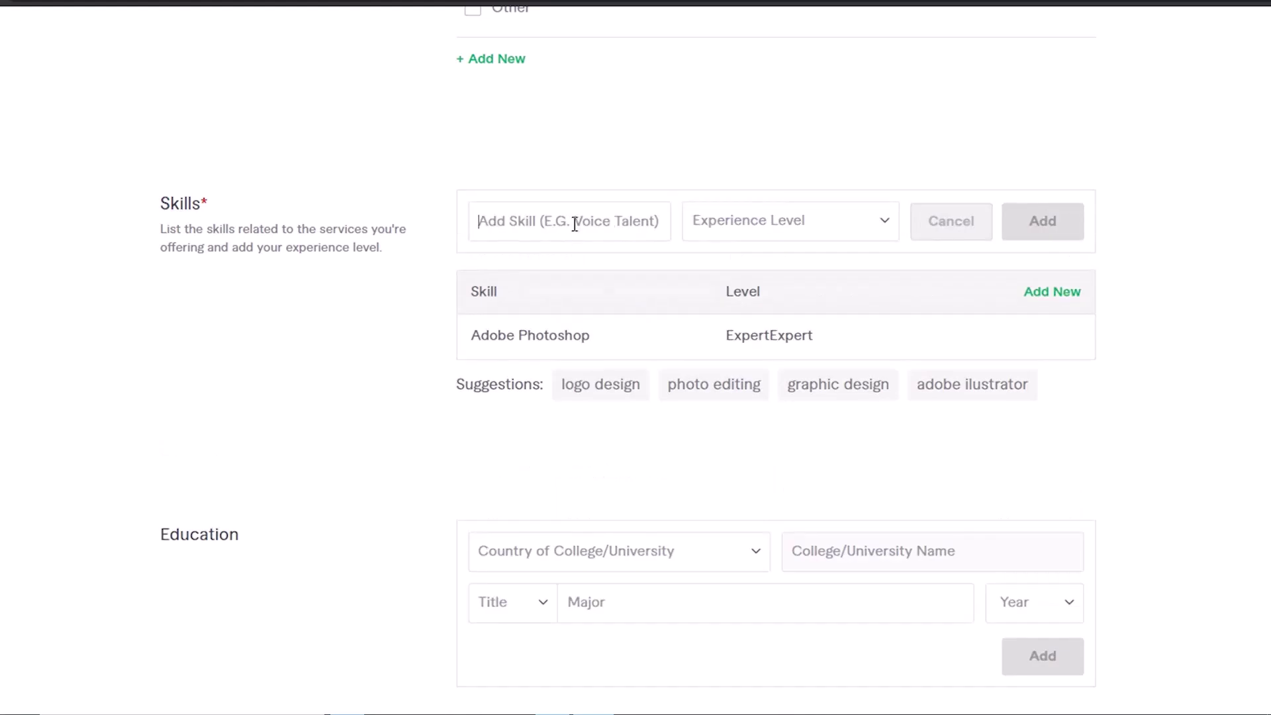
text(Adobe Ill)
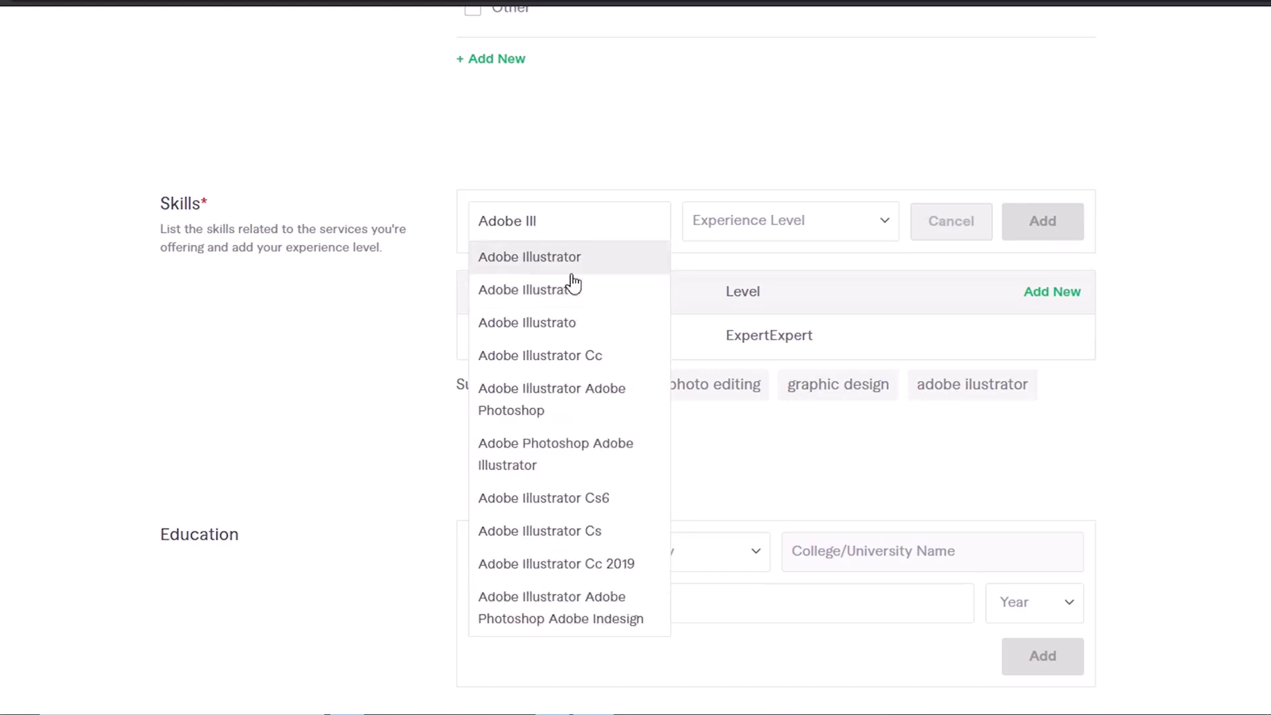
click(600, 258)
click(840, 227)
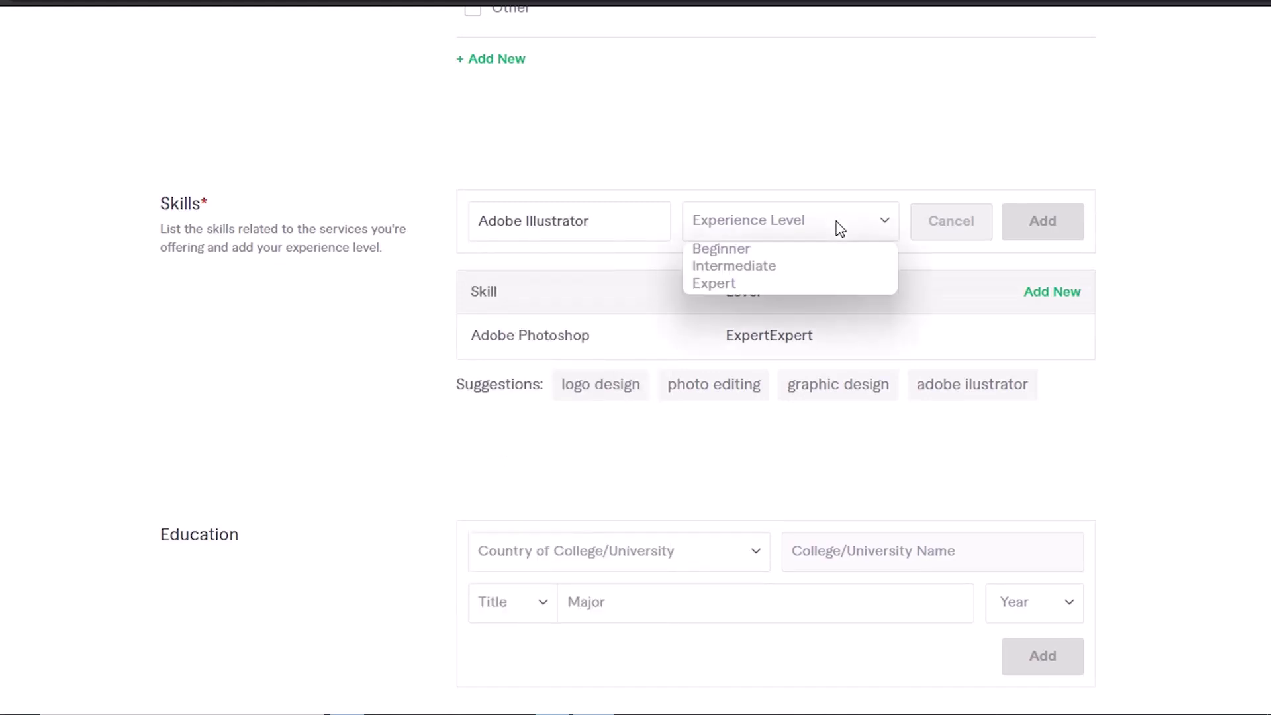
click(797, 267)
click(1050, 228)
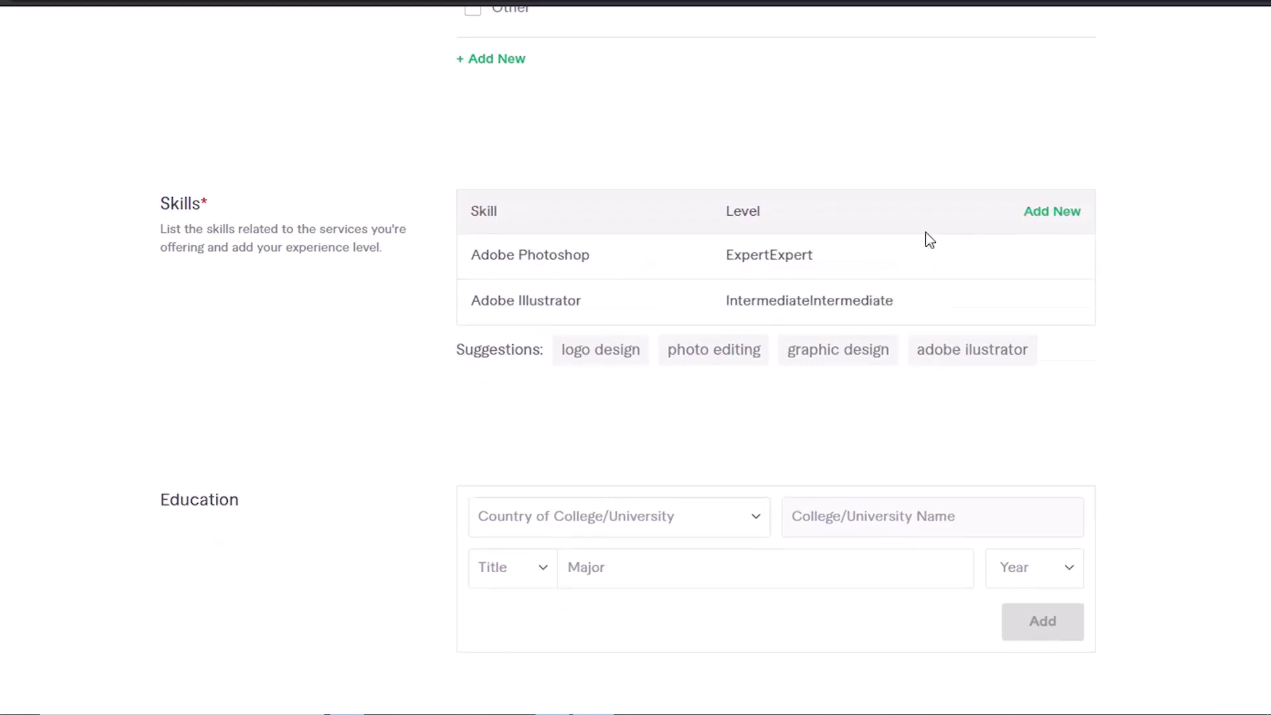
click(1052, 218)
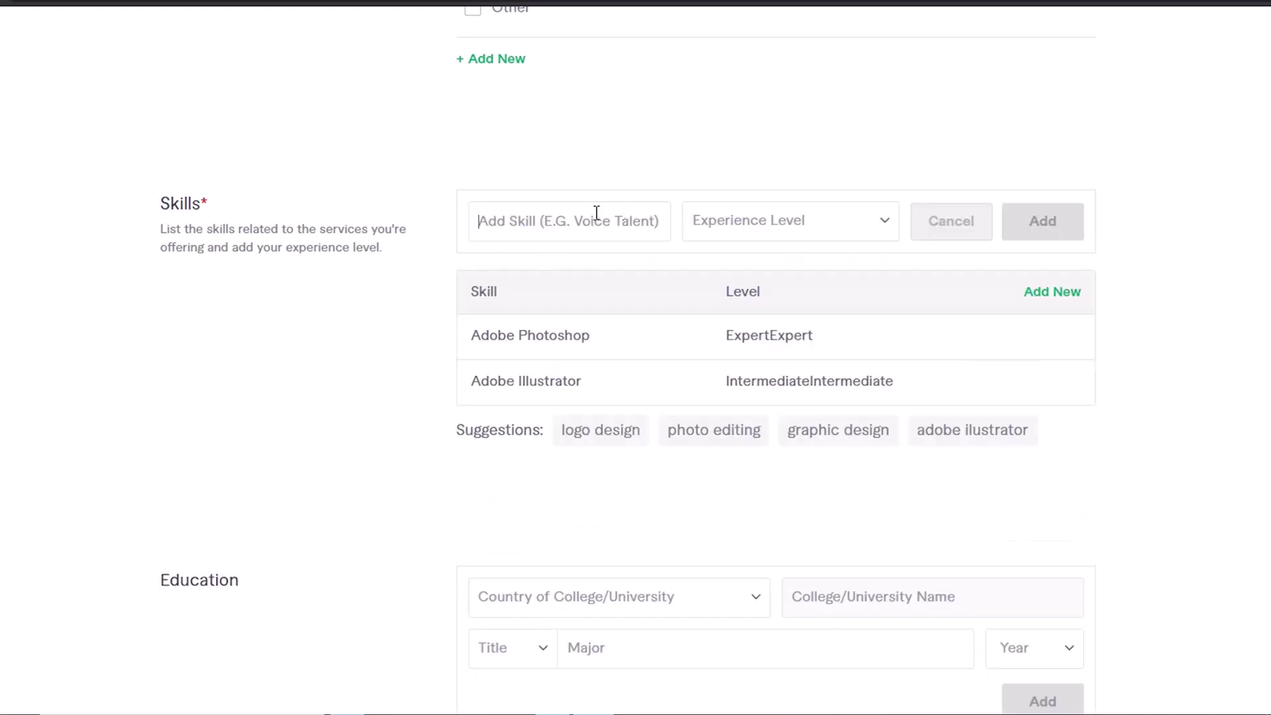
- Add Graphics Design to the skills list at Expert level
text(Gra)
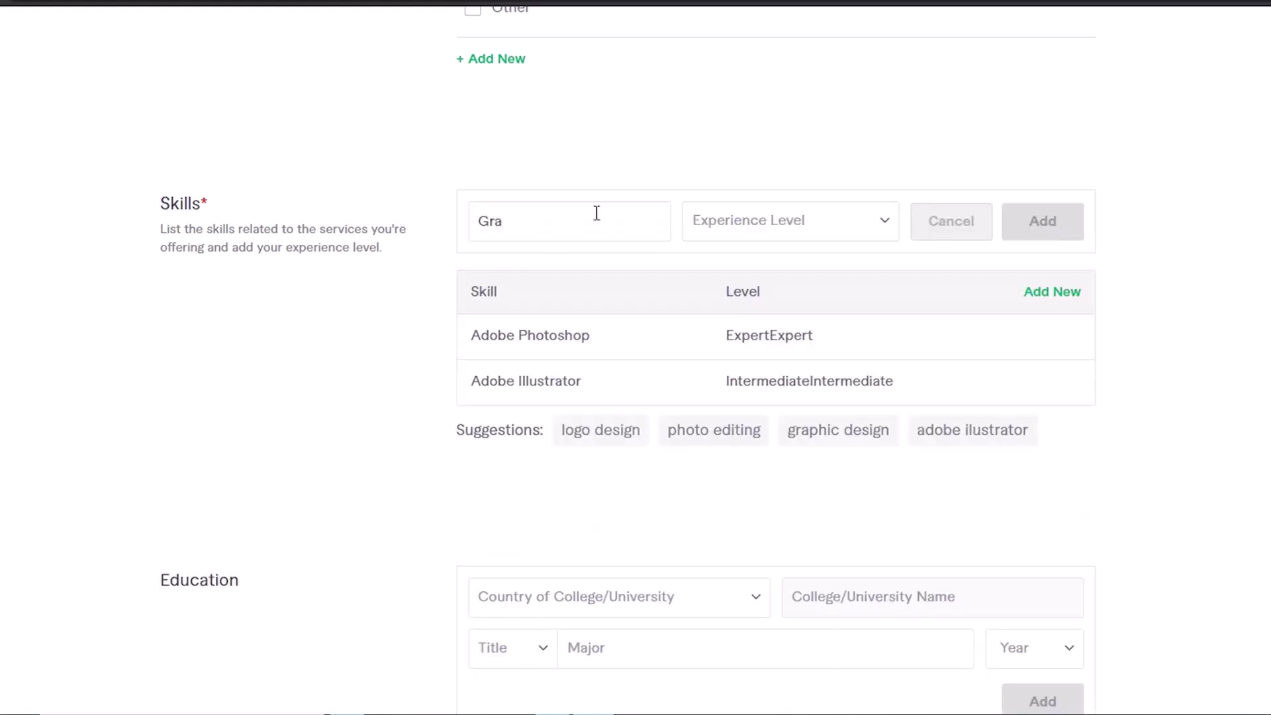
text(phics)
key(BackSpace)
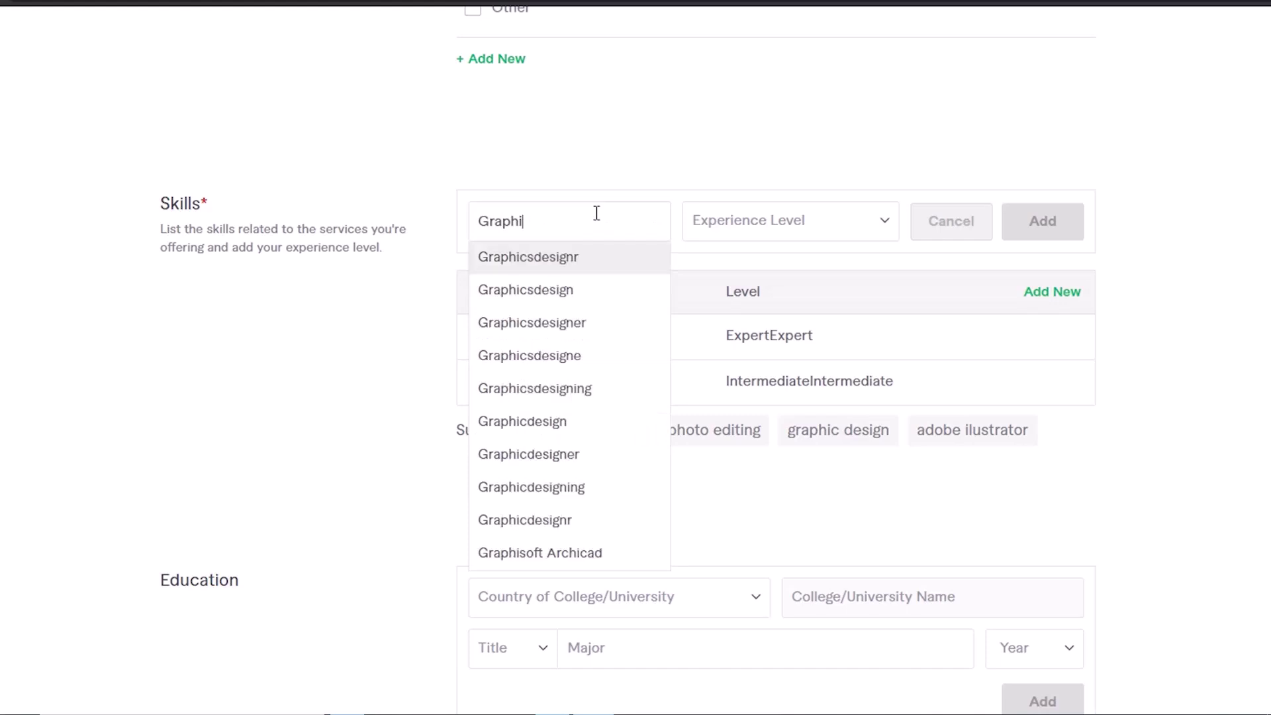
text(c D)
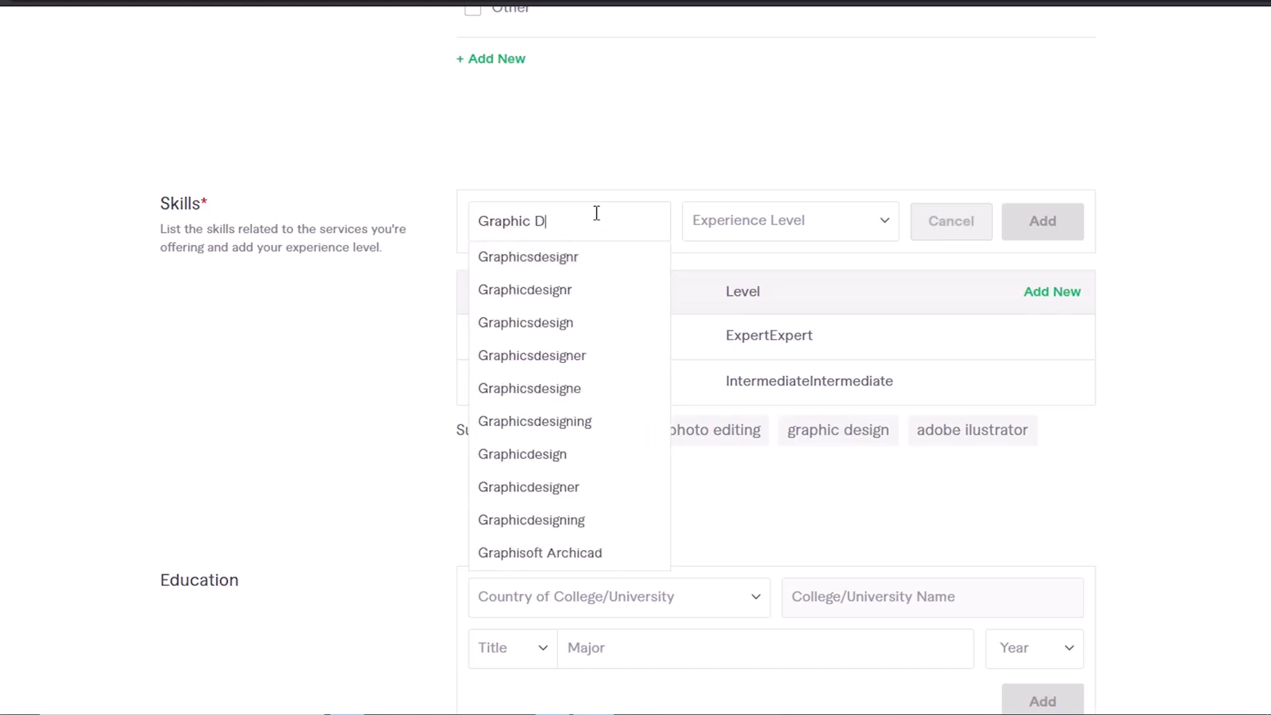
text(esigning\)
key(ctrl+a)
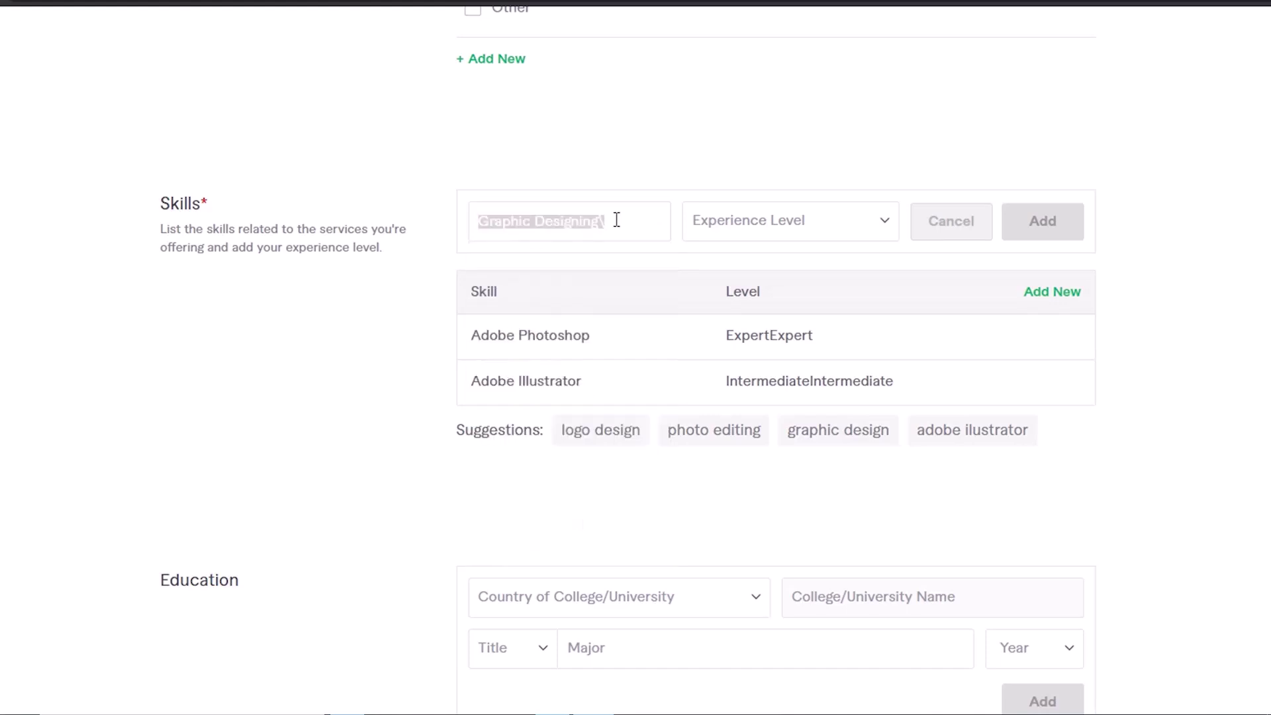
click(617, 219)
key(ctrl+a)
click(645, 219)
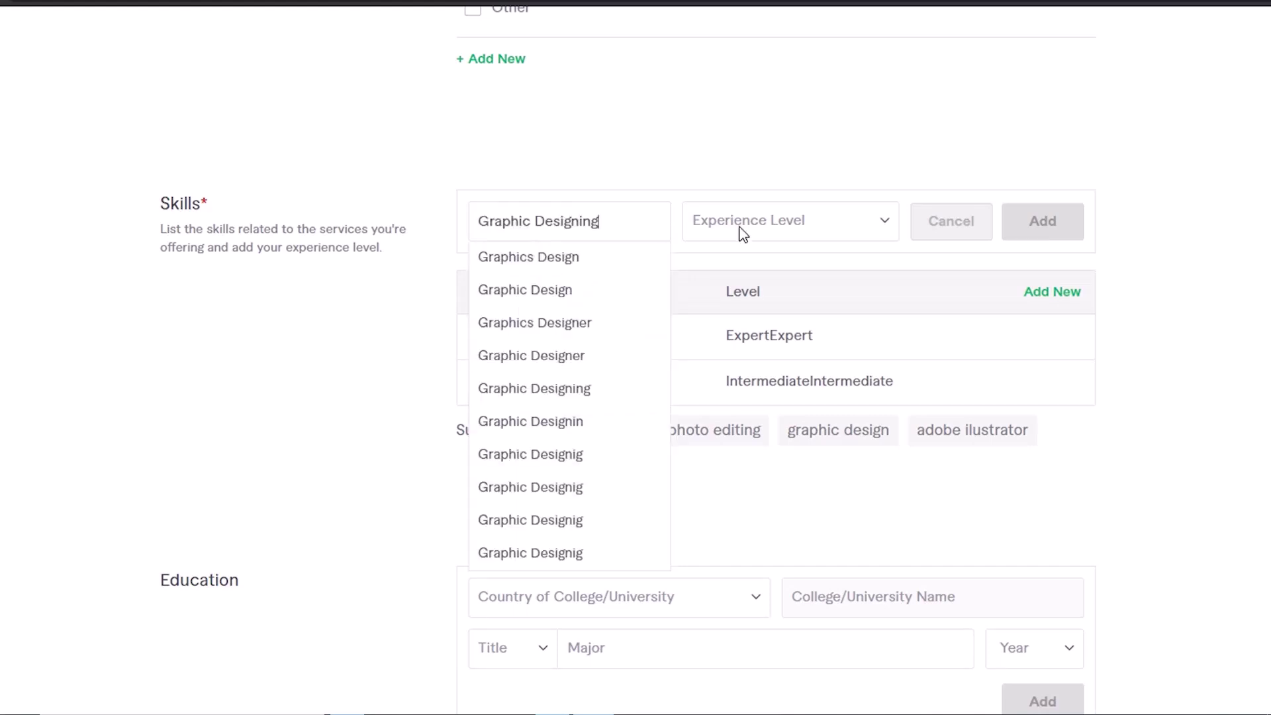
click(618, 257)
click(802, 244)
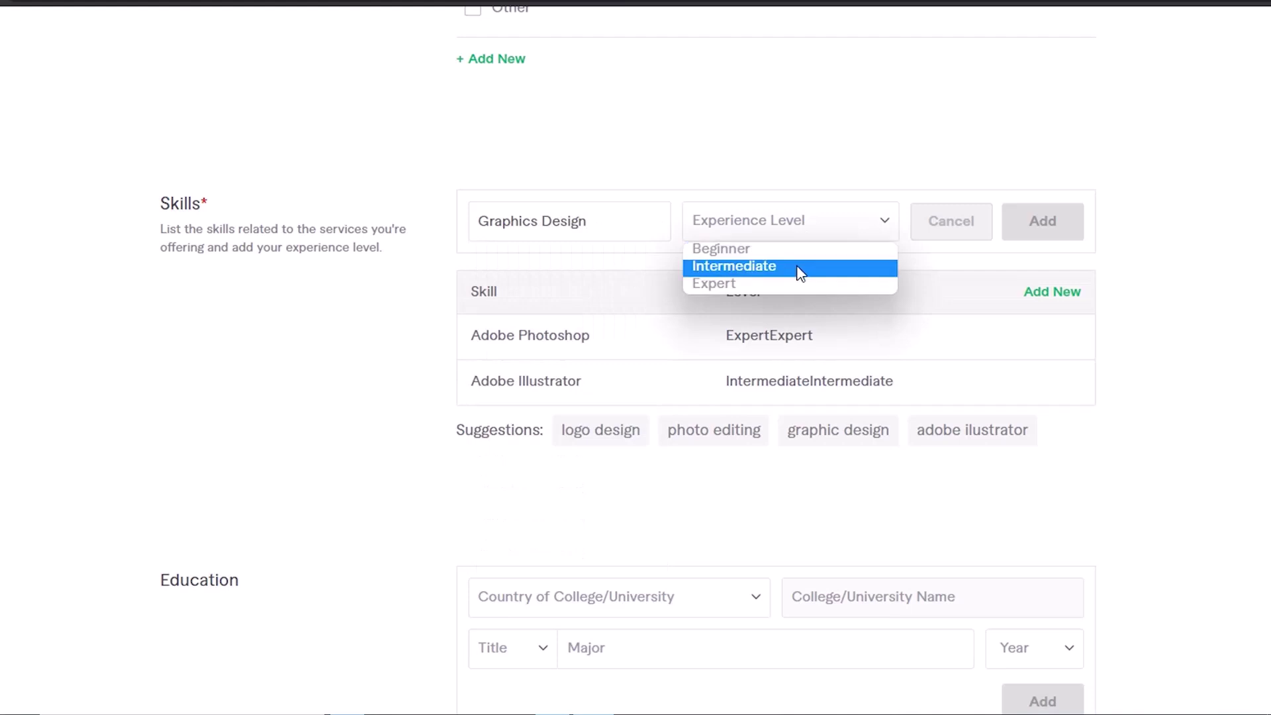
click(798, 285)
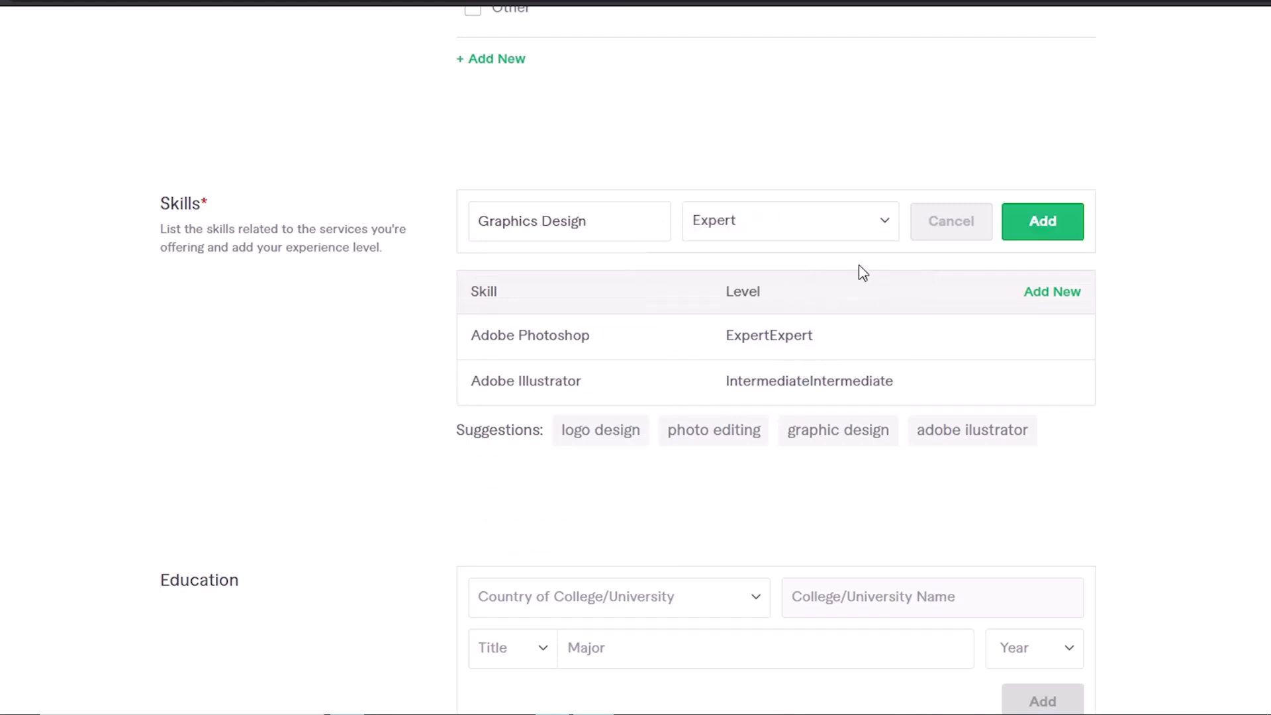
click(1036, 236)
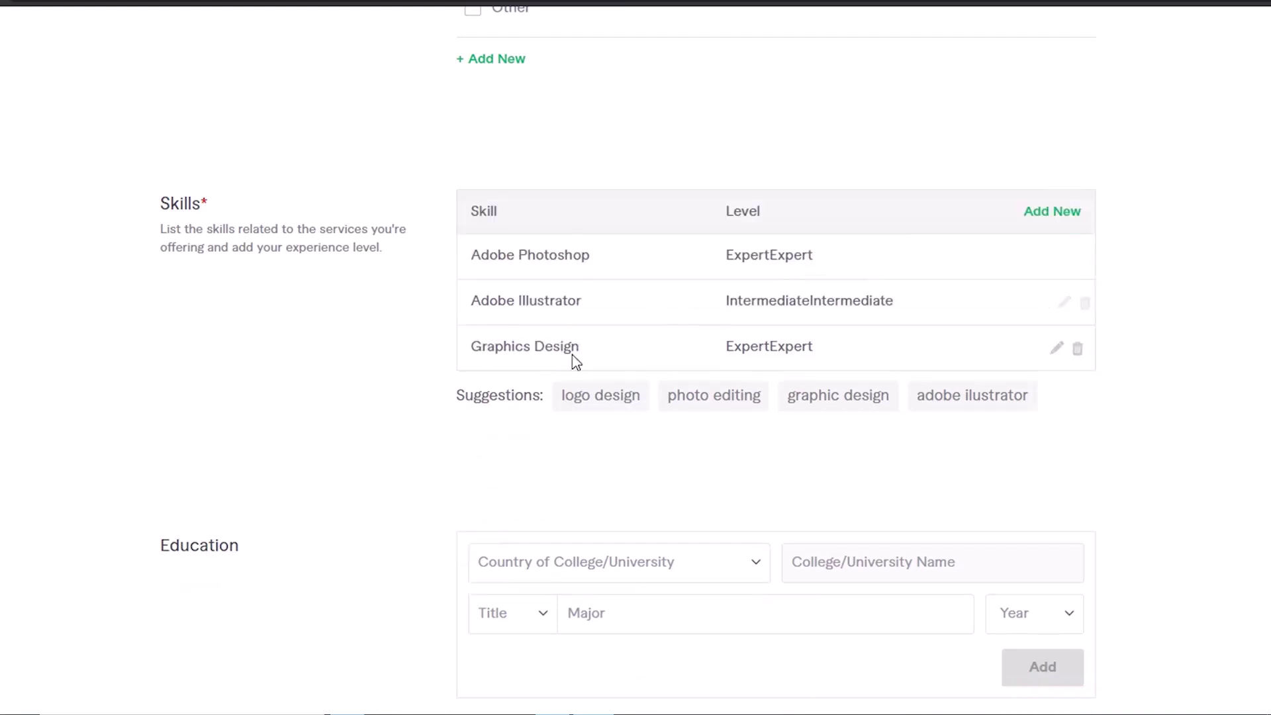
- Add Logo Design at Beginner and Photo Editing at Intermediate level from the suggestions
click(591, 399)
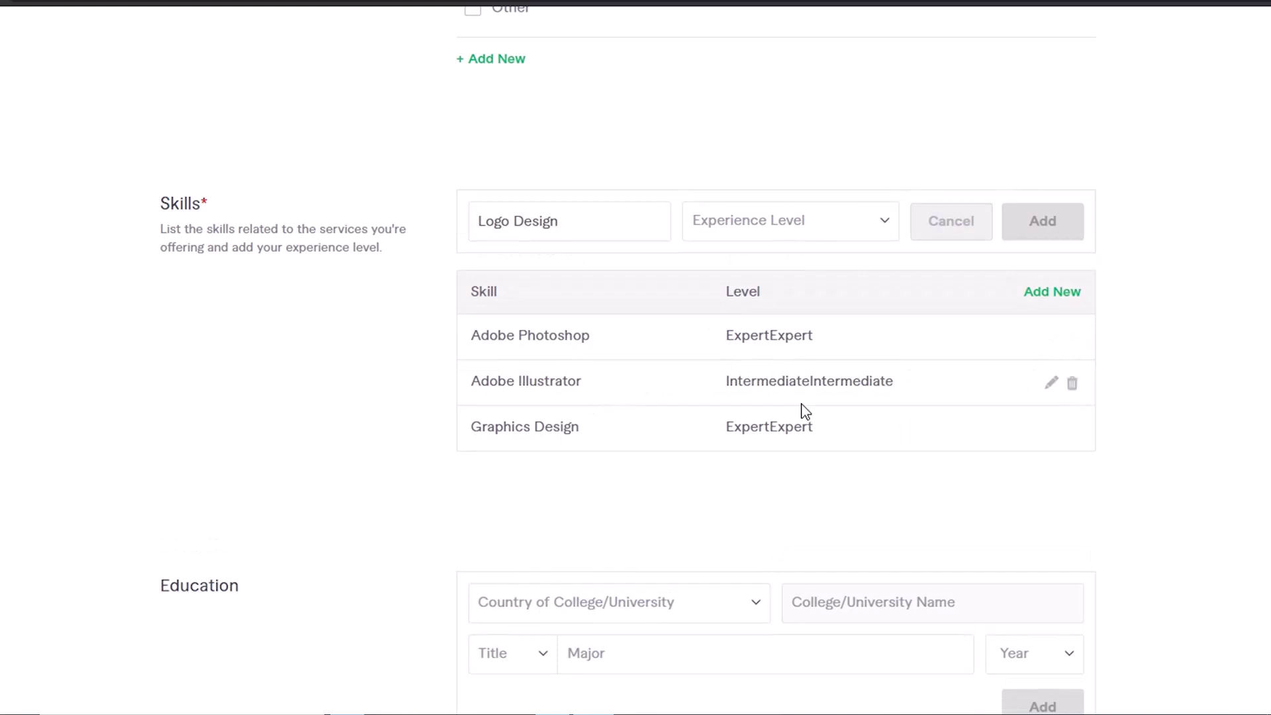
click(799, 218)
click(789, 257)
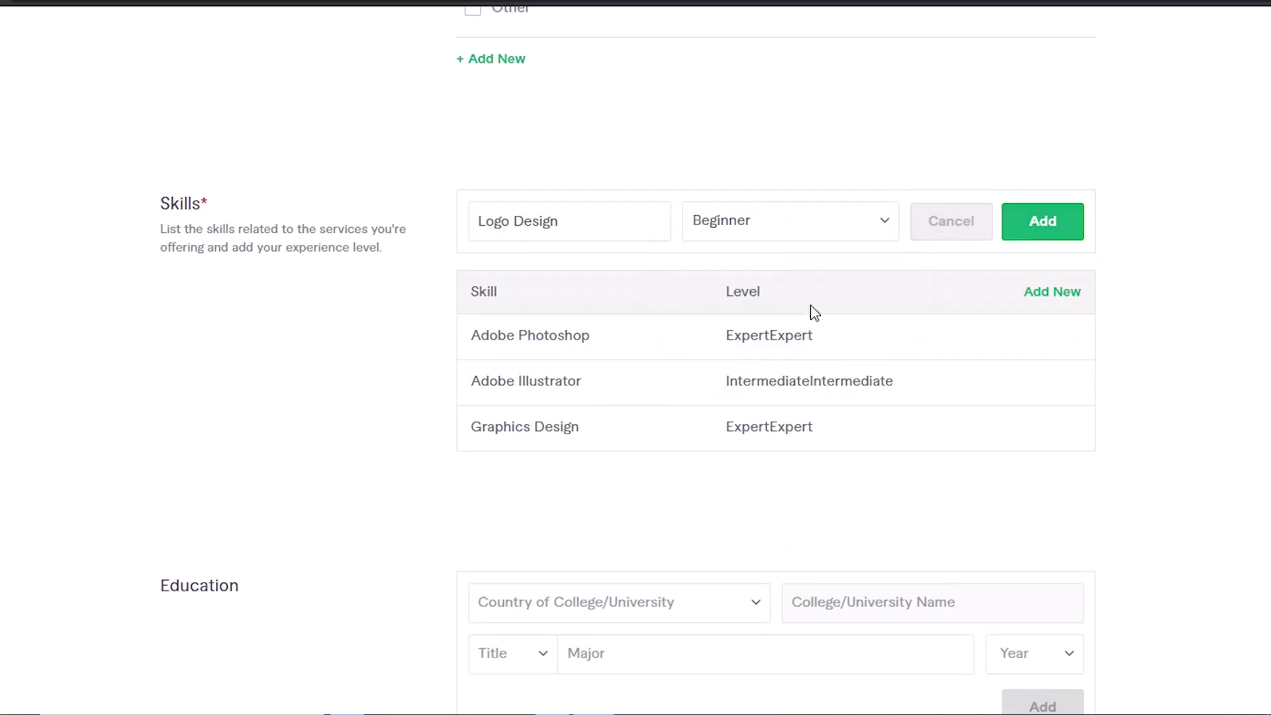
click(1025, 236)
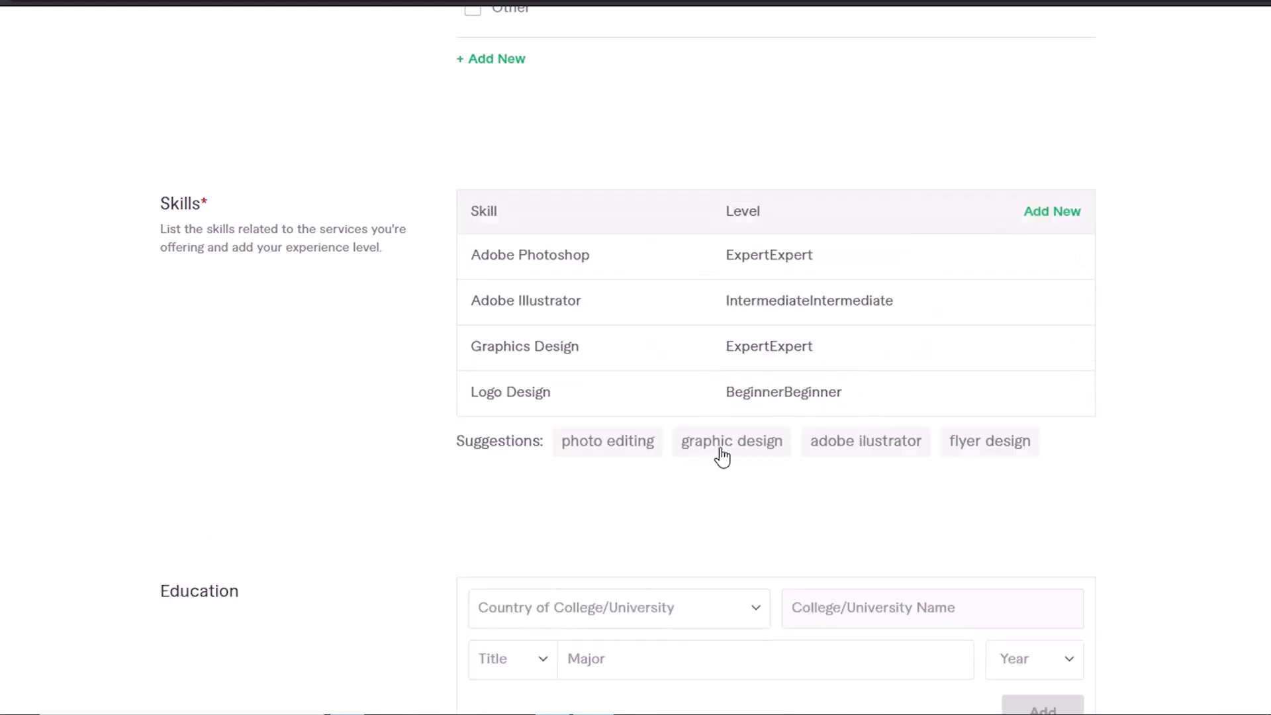
click(603, 448)
click(766, 227)
click(768, 265)
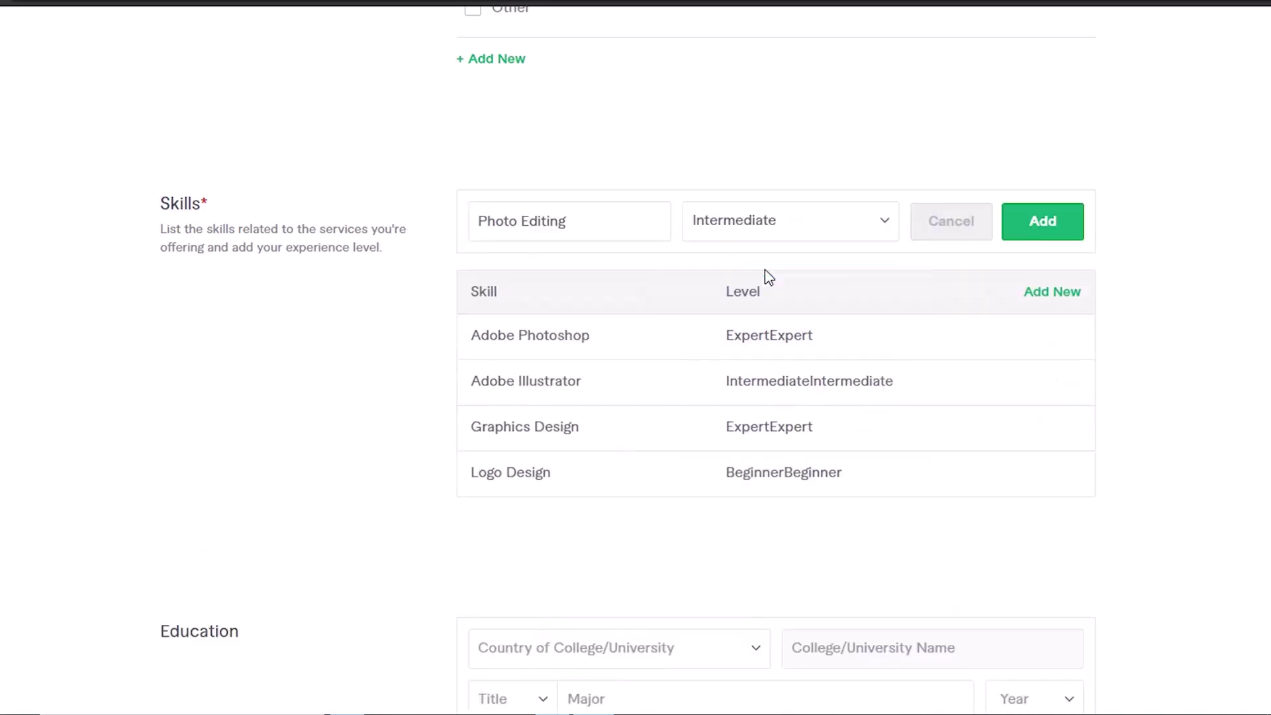
click(1062, 228)
scroll(726, 417, down, 5)
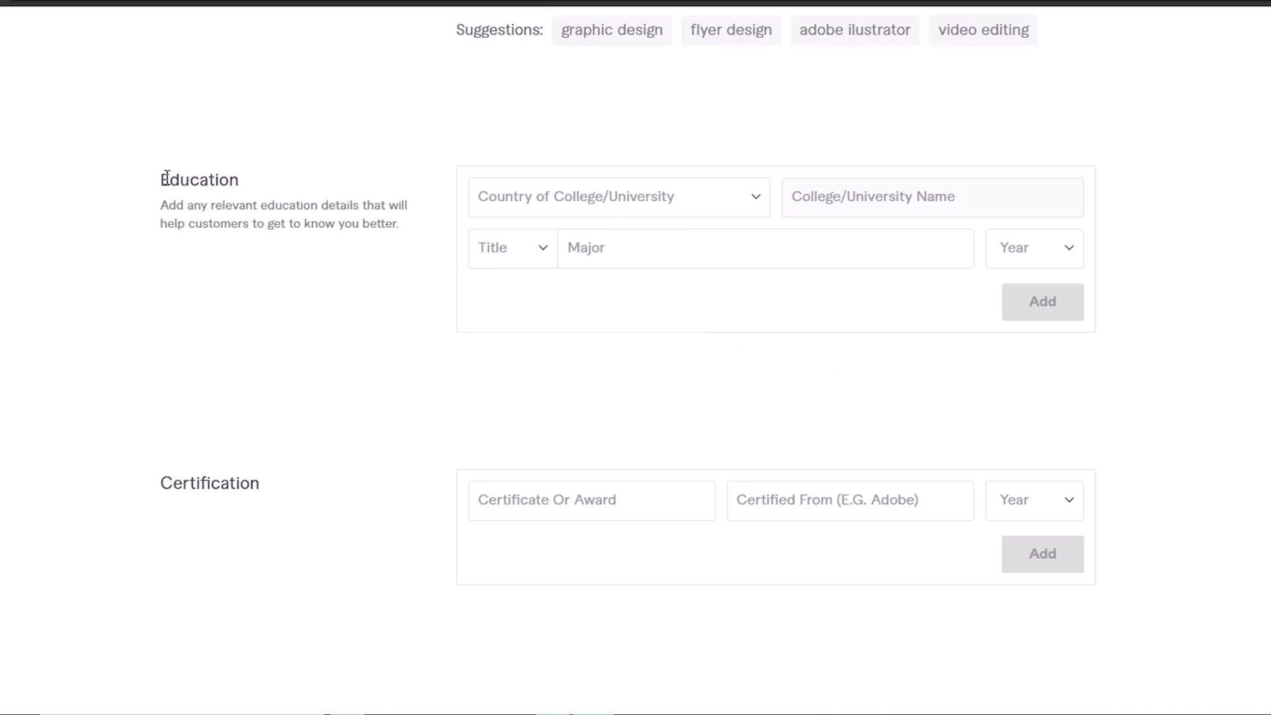
- Enter the college country Afghanistan, Salam University, and the B.Sc. degree title
drag(163, 179, 250, 188)
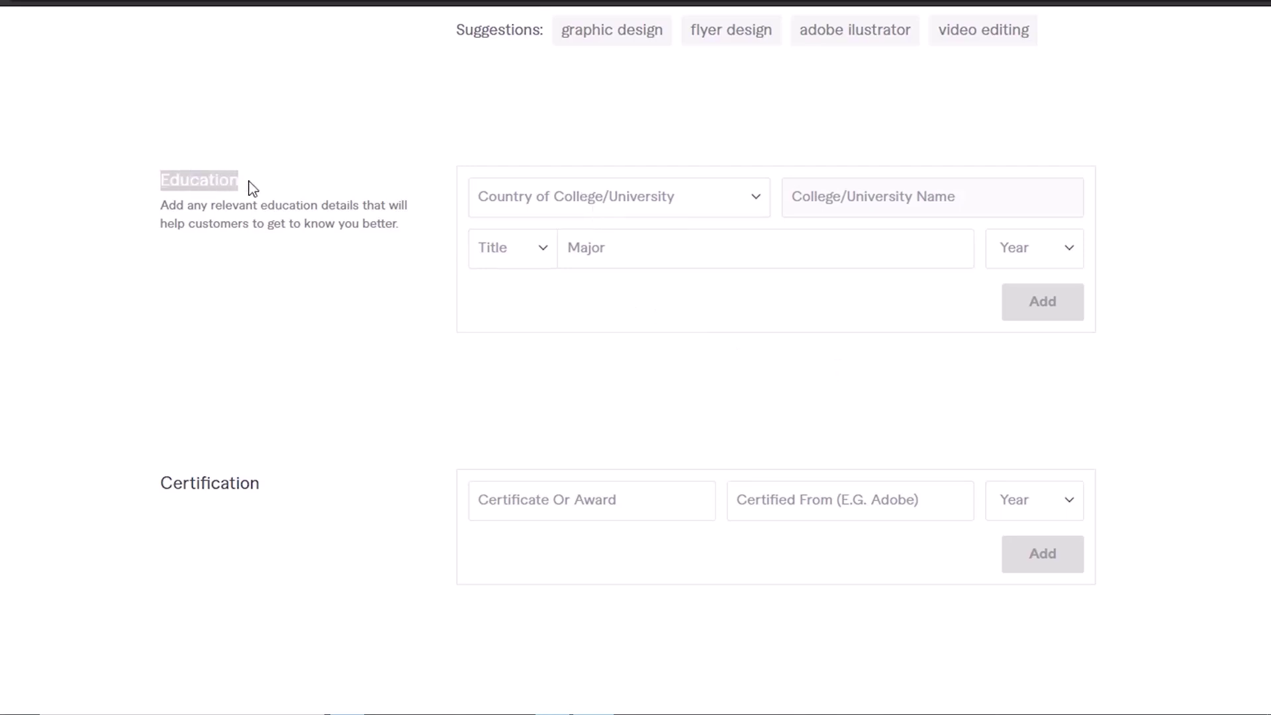
click(663, 206)
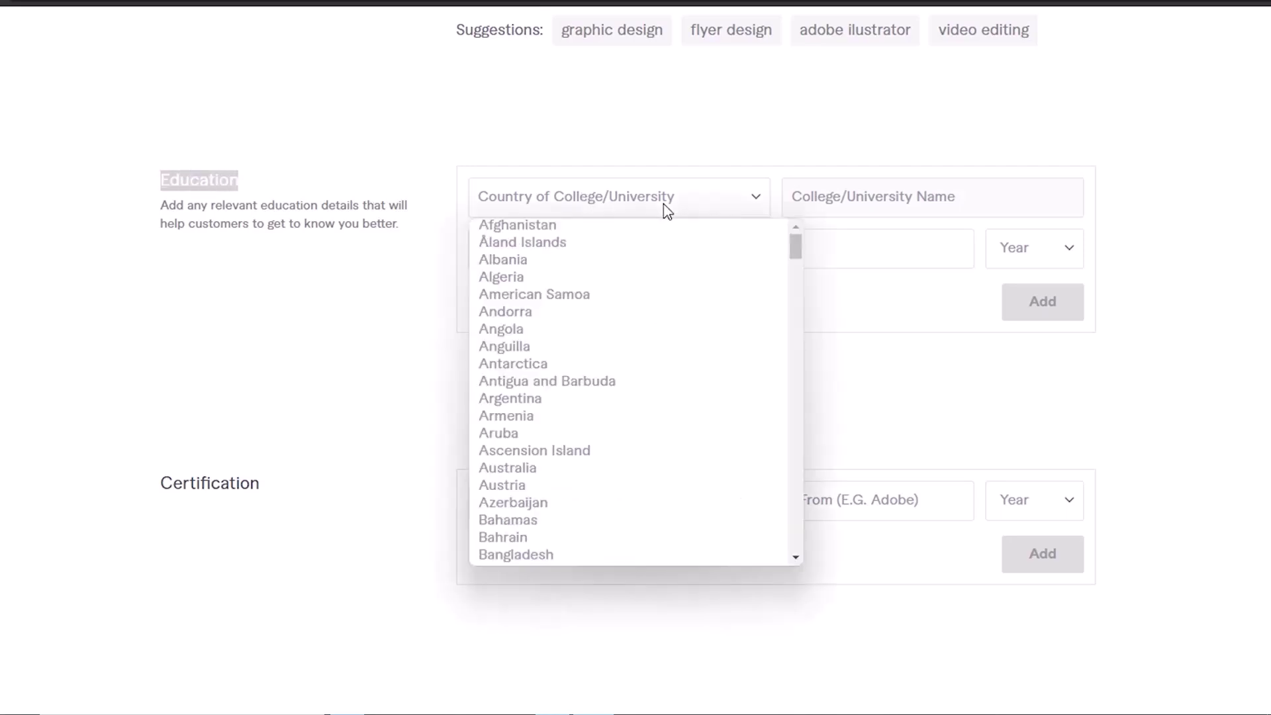
click(628, 228)
click(636, 149)
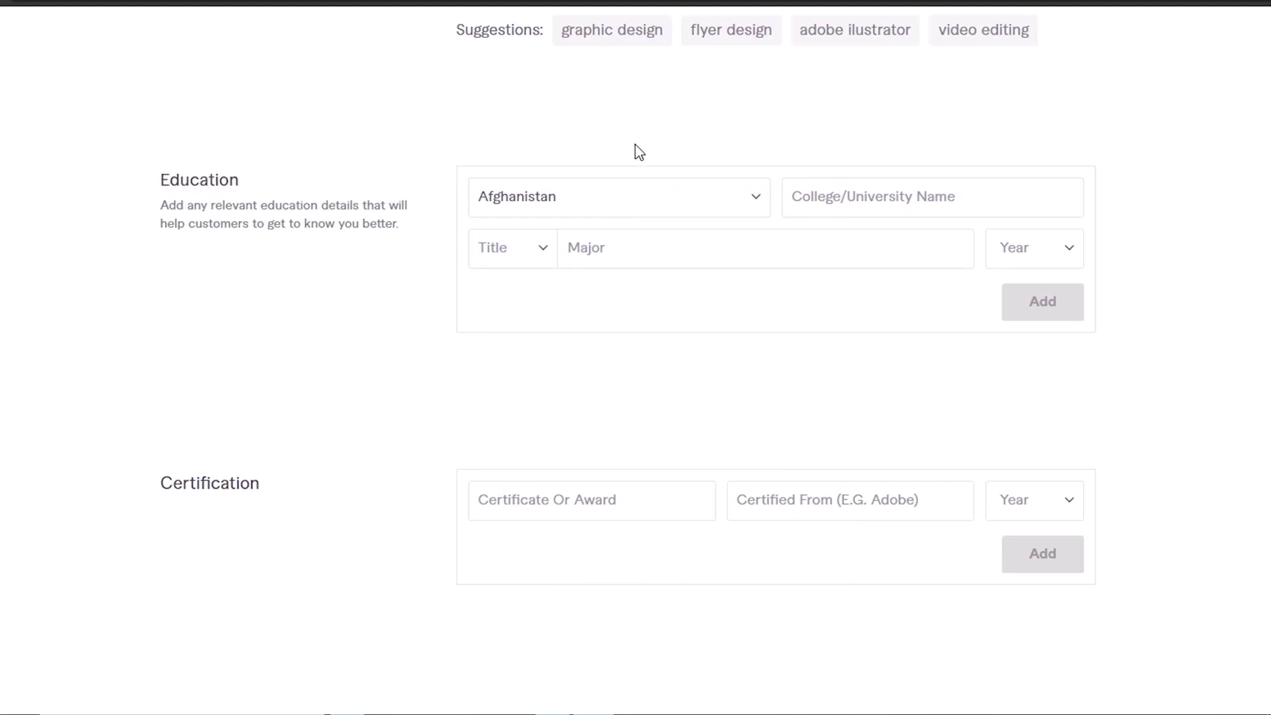
click(886, 202)
text(Sala)
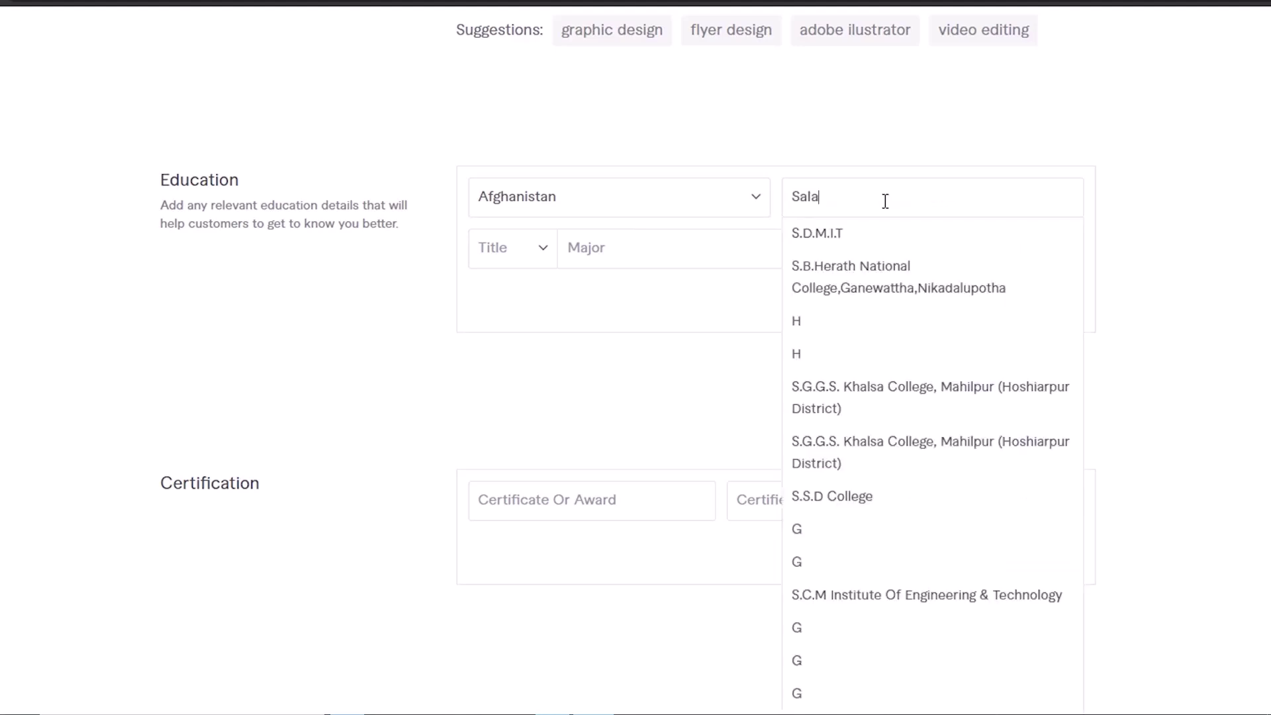
text(m Uni)
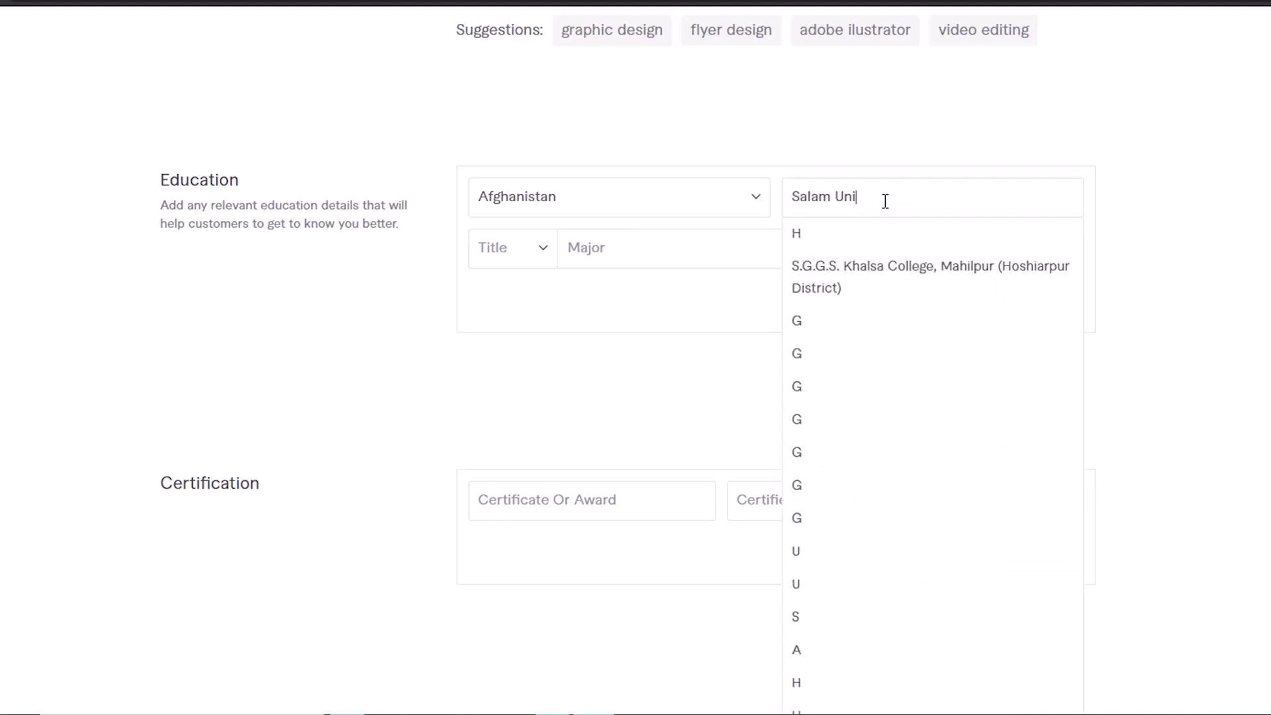
text(versity)
click(526, 250)
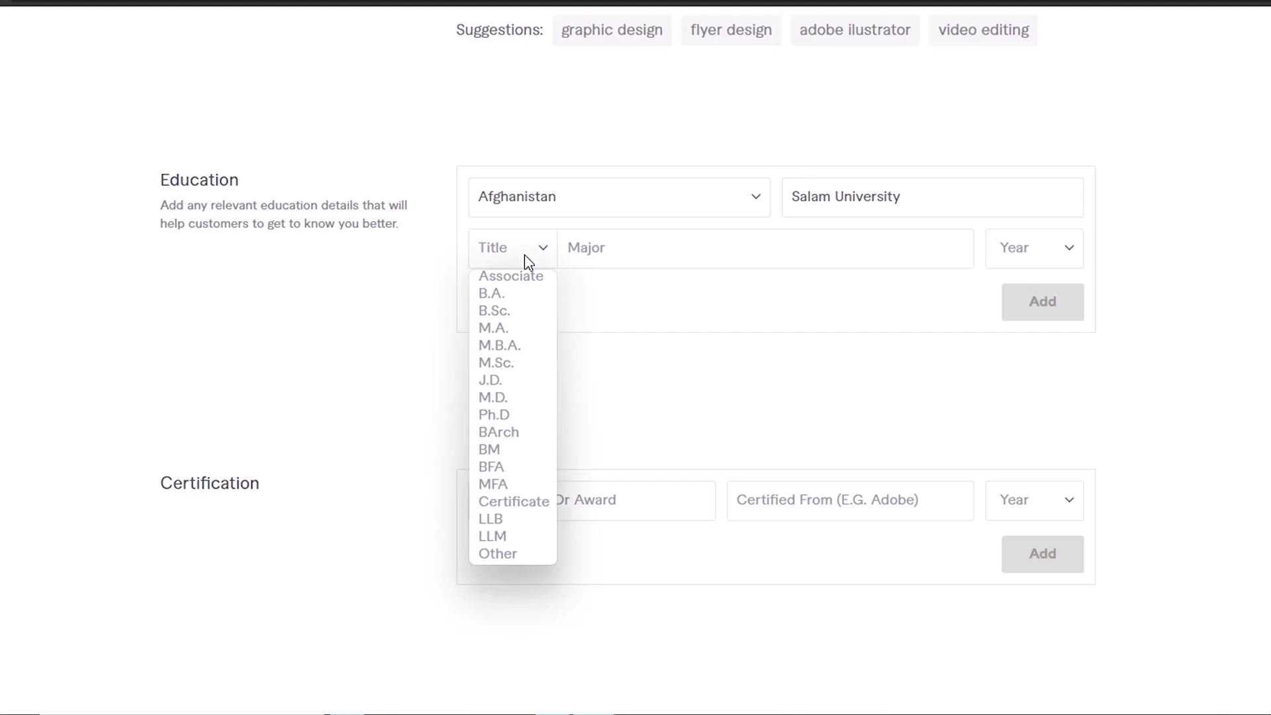
click(523, 312)
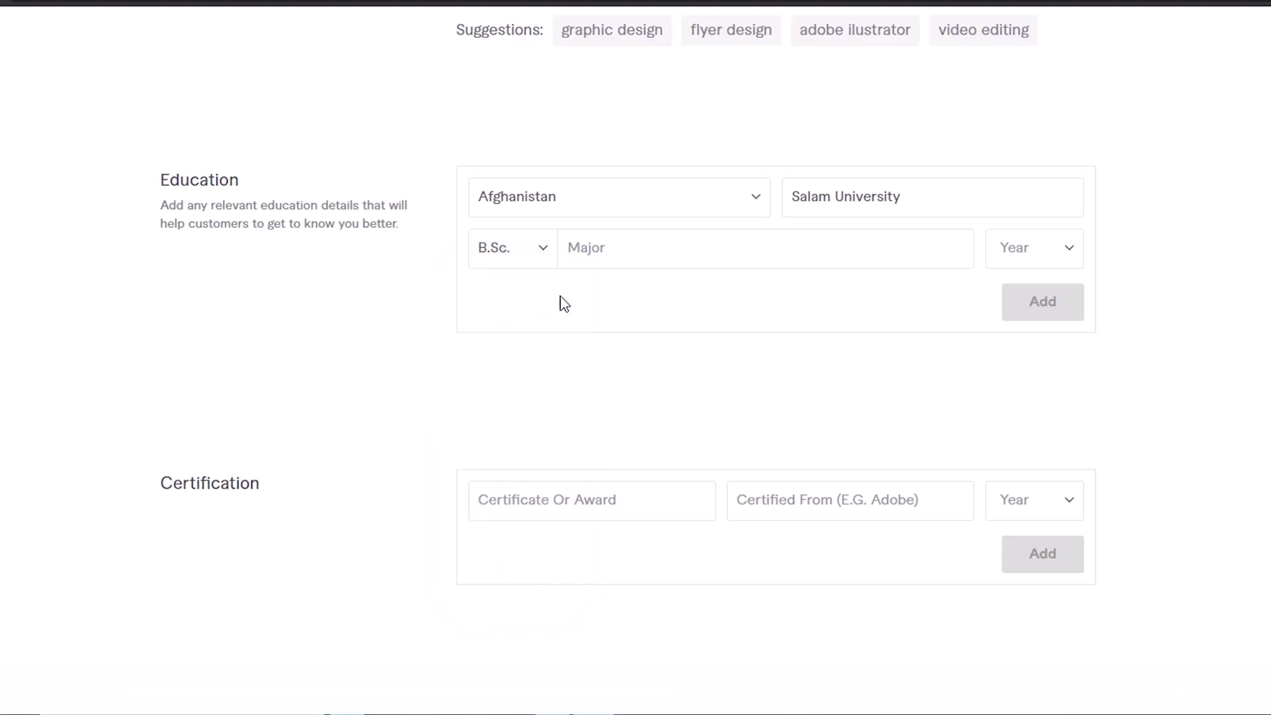
- Set major Computer Science and graduation year 2022, save, and discard an empty extra entry
click(650, 247)
text(C)
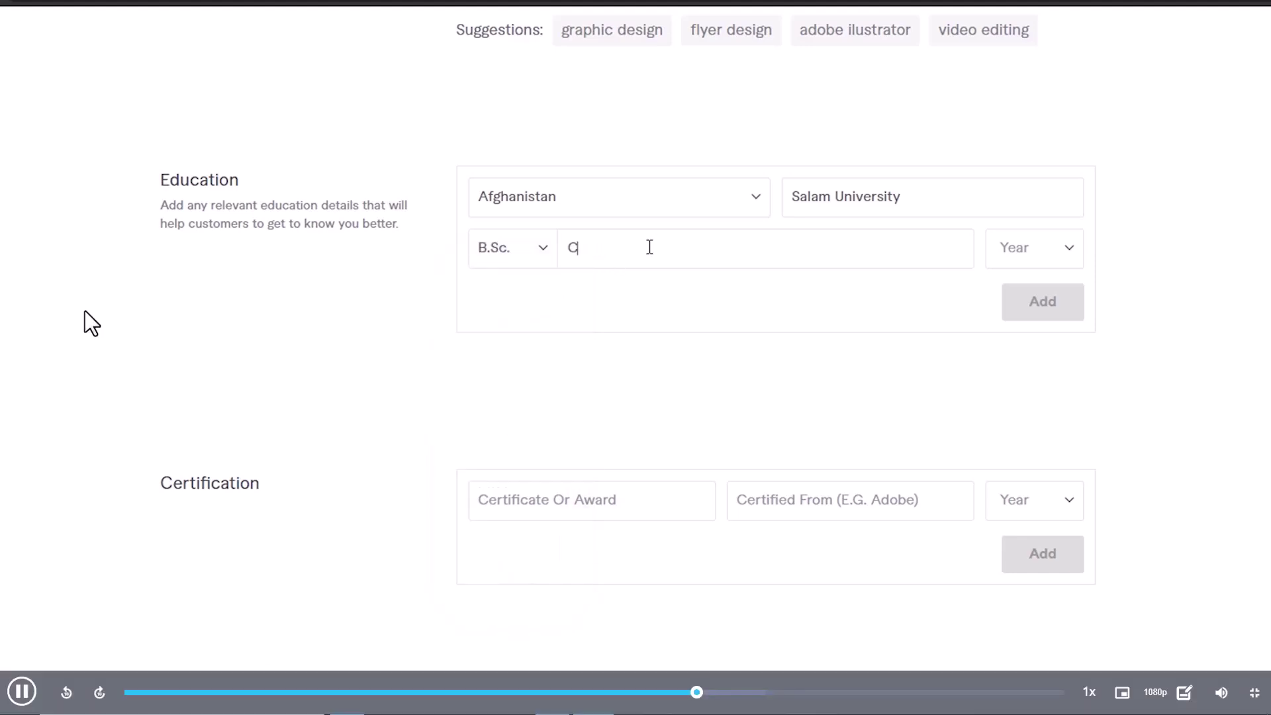
text(omputer)
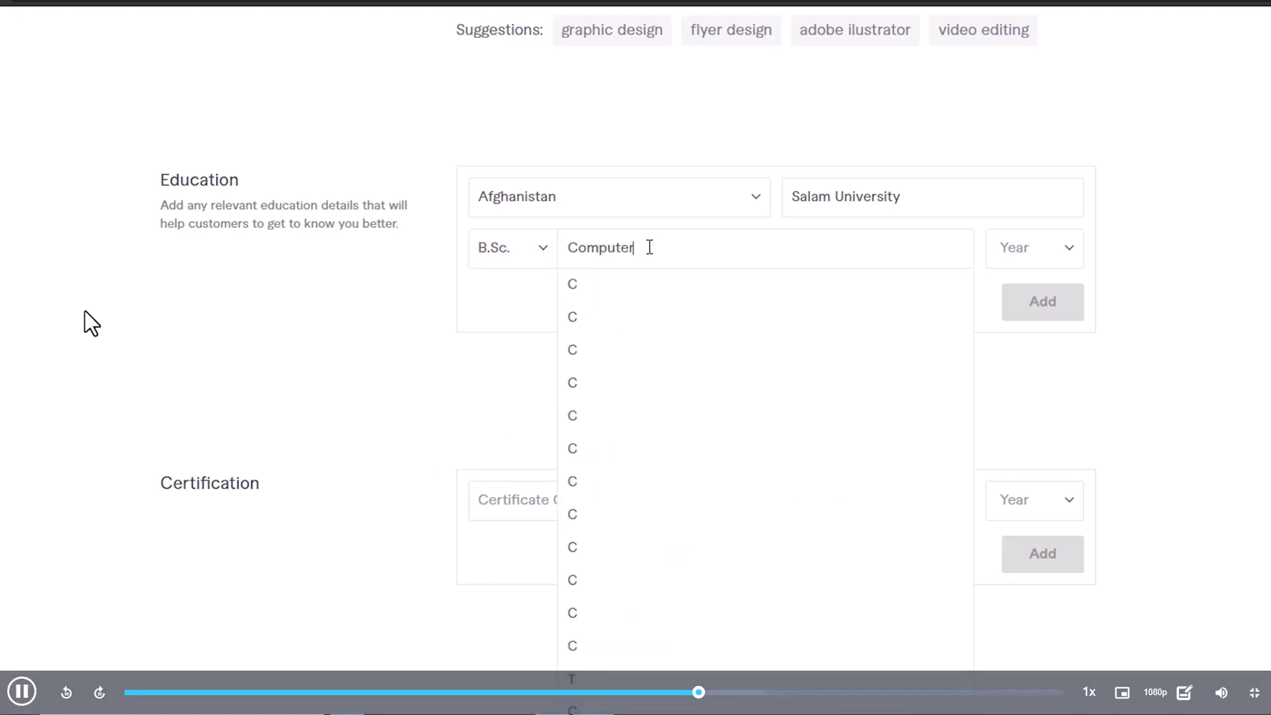
text( Science)
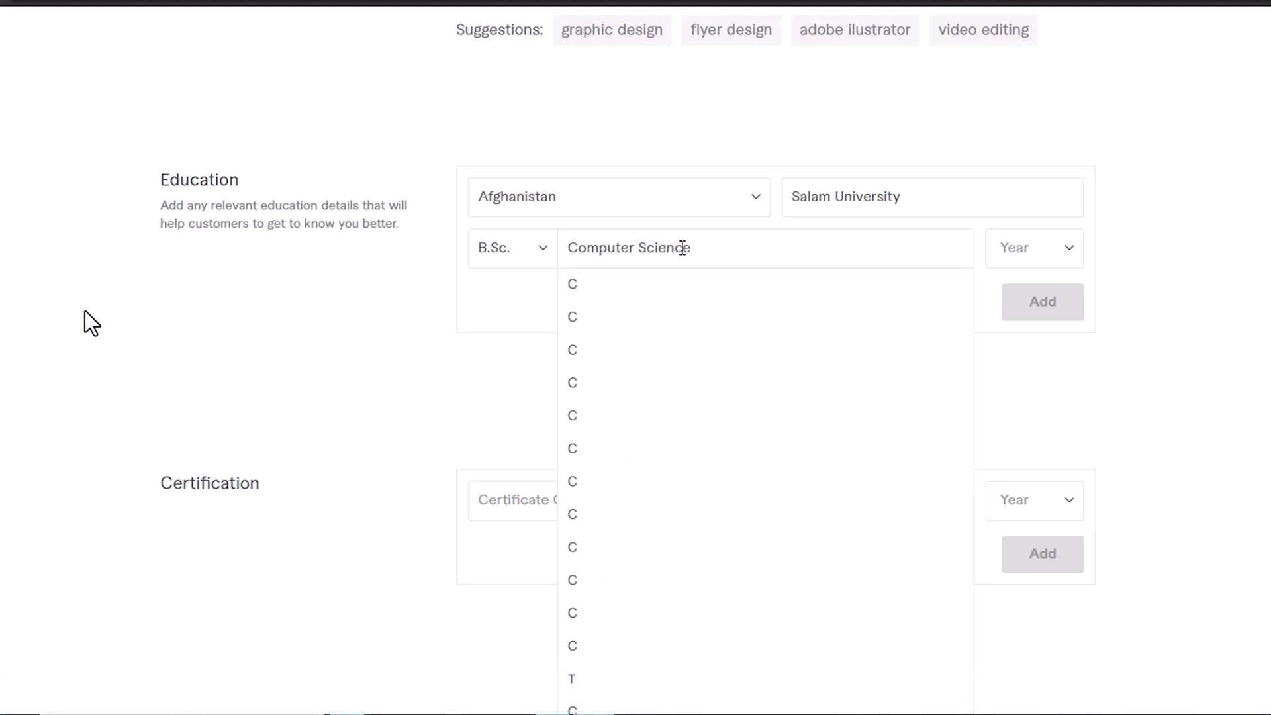
scroll(707, 410, down, 10)
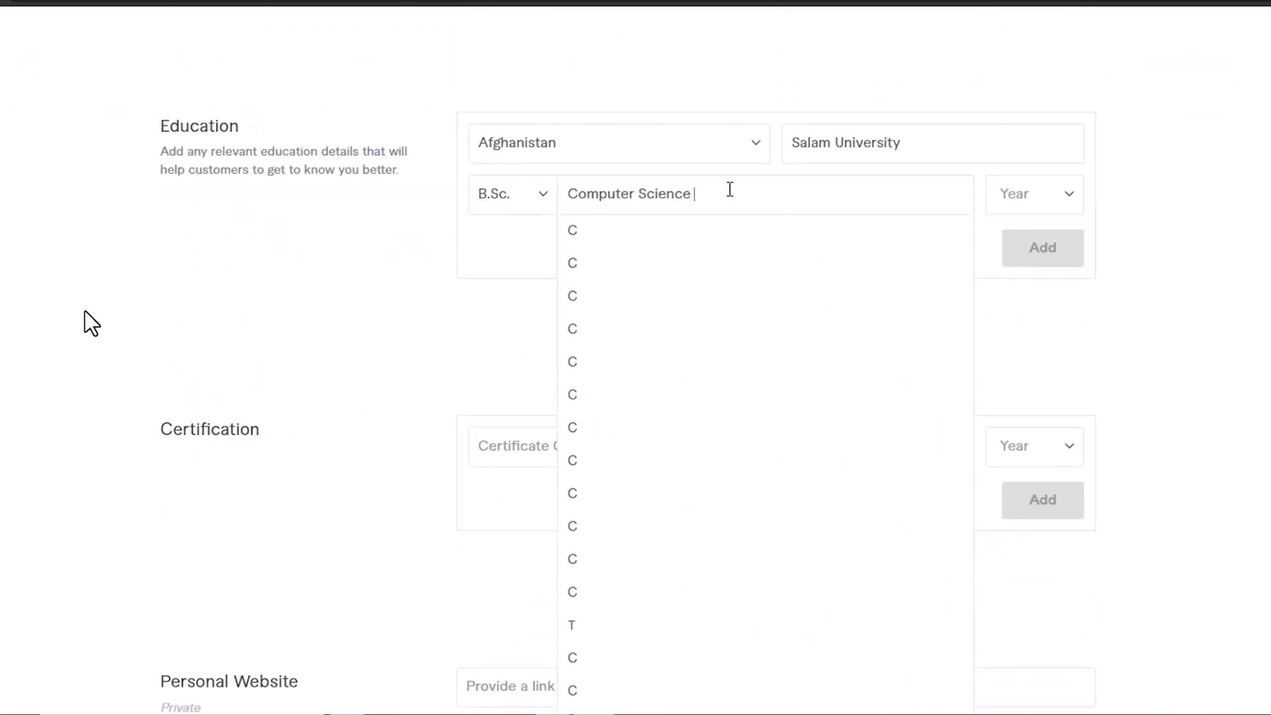
click(729, 190)
click(1049, 203)
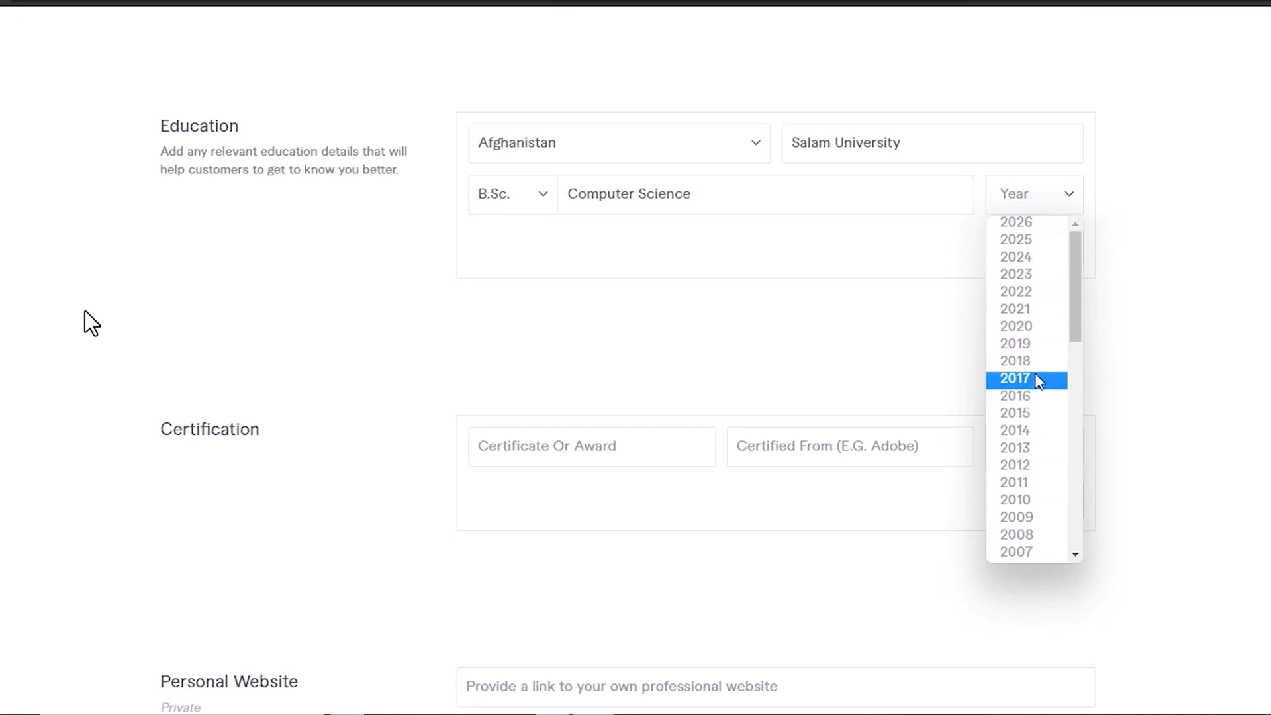
click(1036, 293)
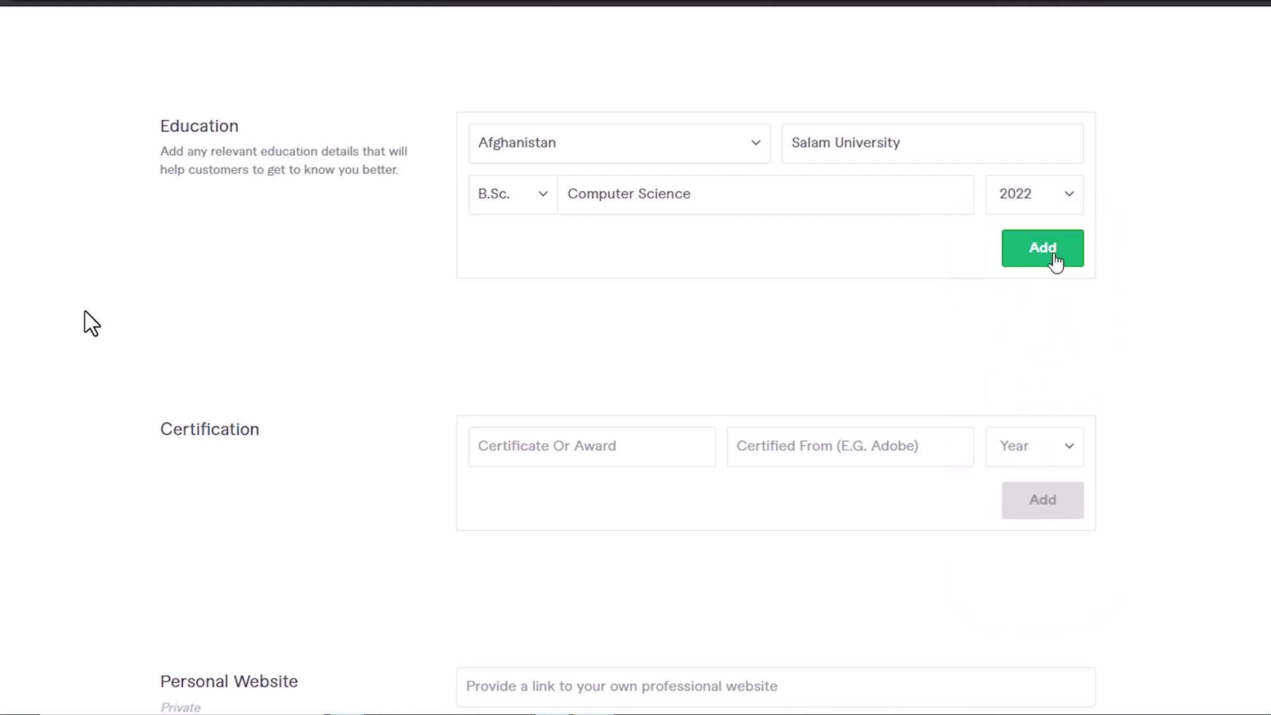
click(1053, 259)
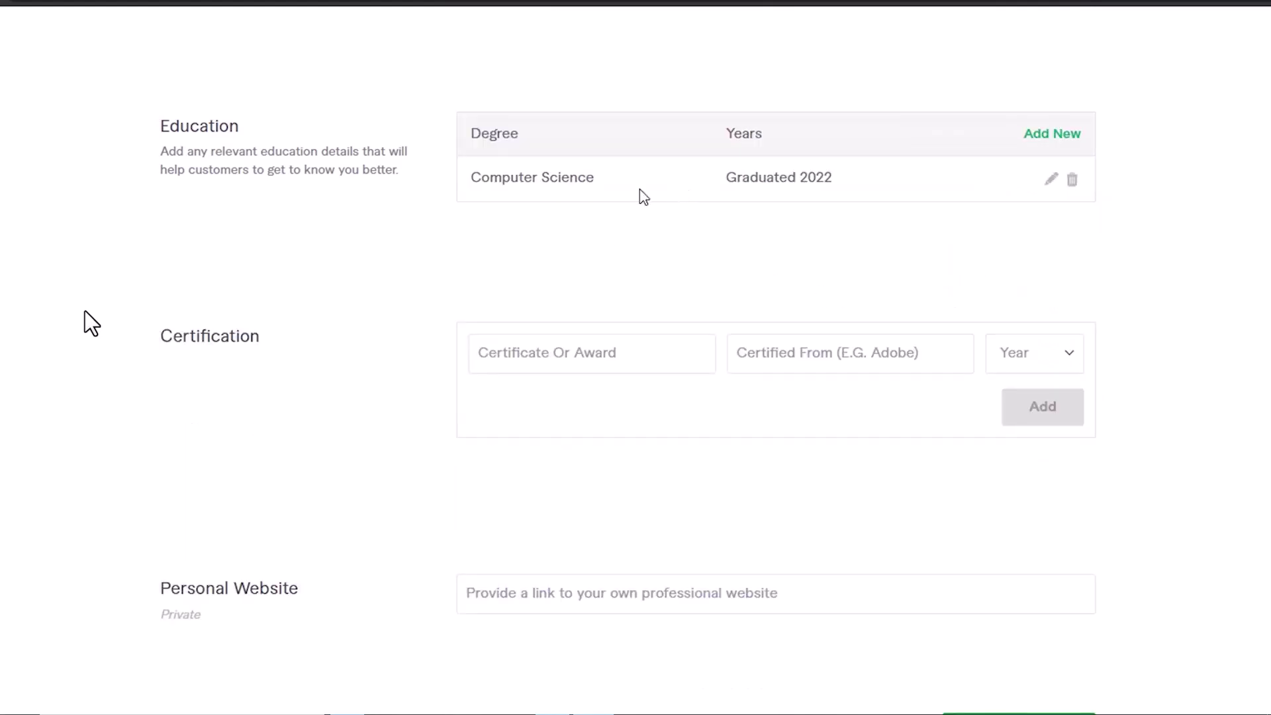
mouse_move(667, 202)
click(1053, 134)
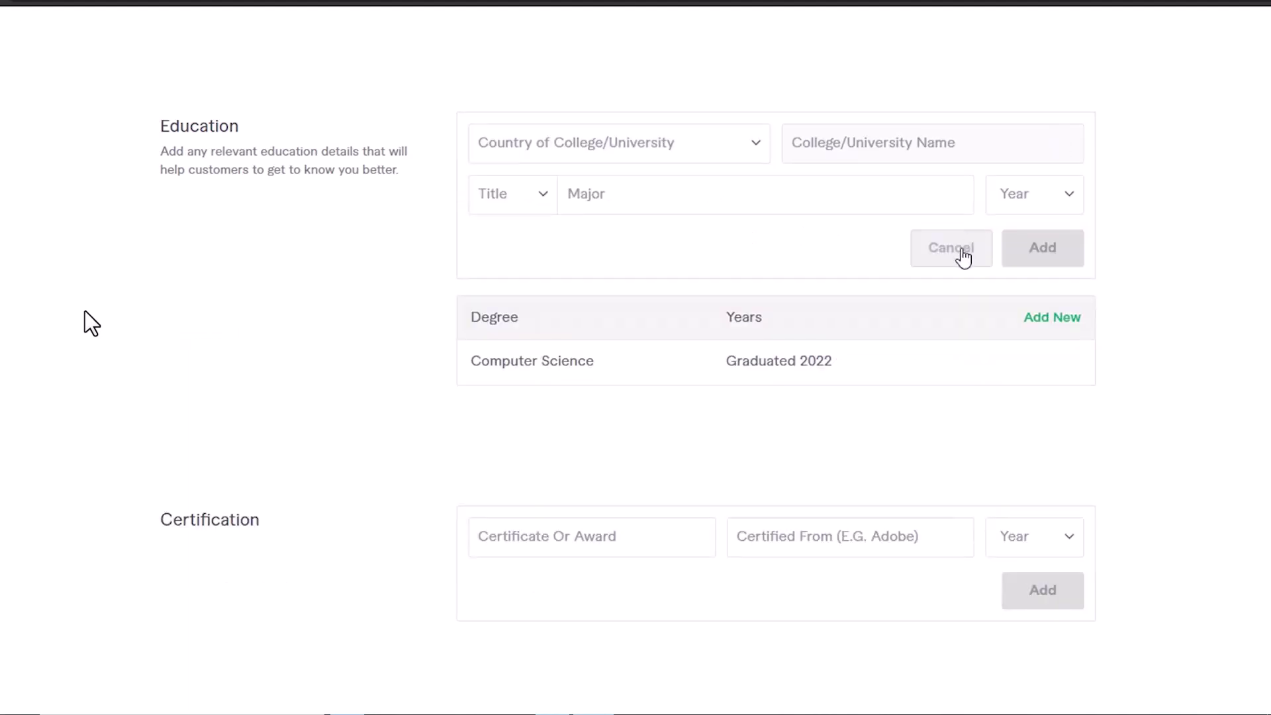
click(956, 255)
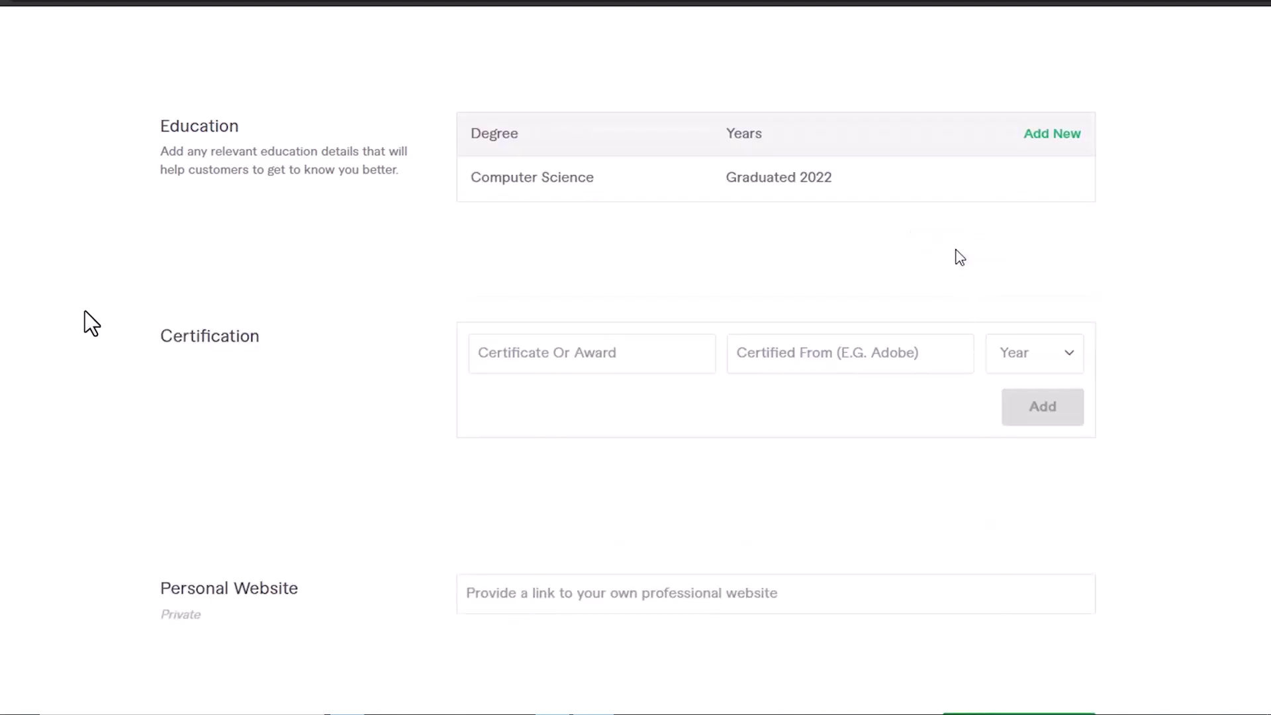
scroll(693, 250, down, 1)
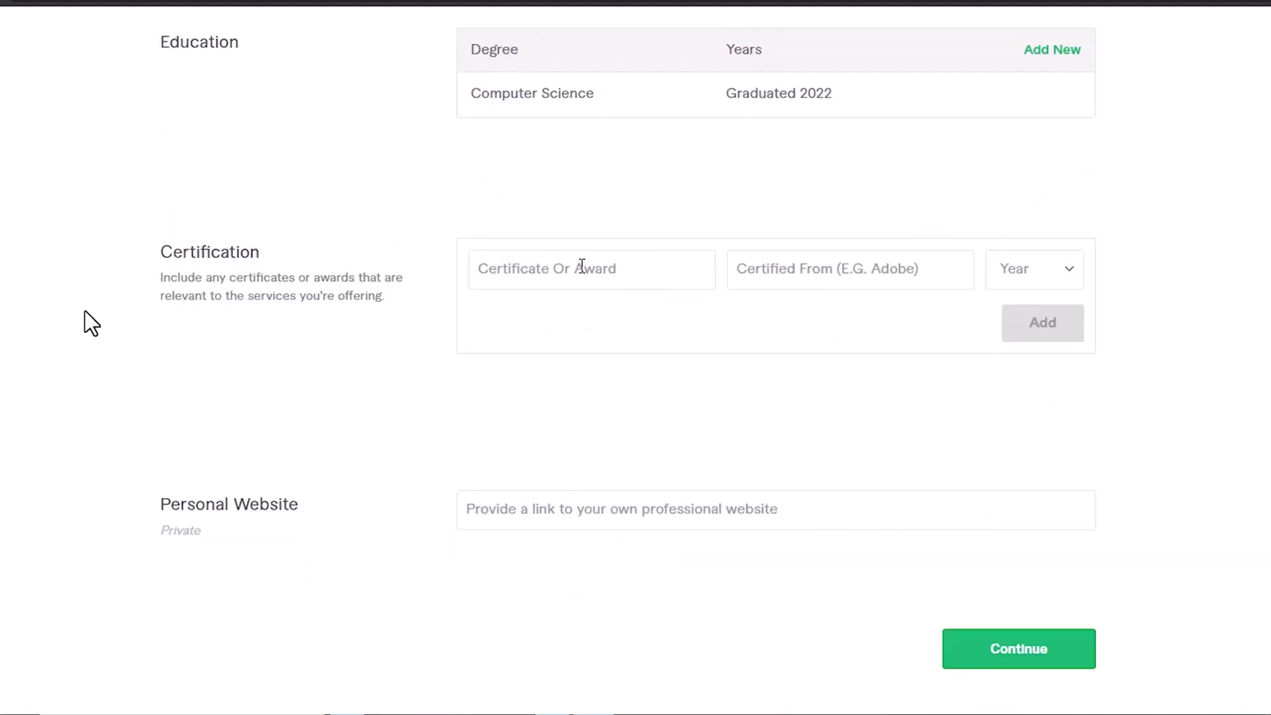
mouse_move(1206, 316)
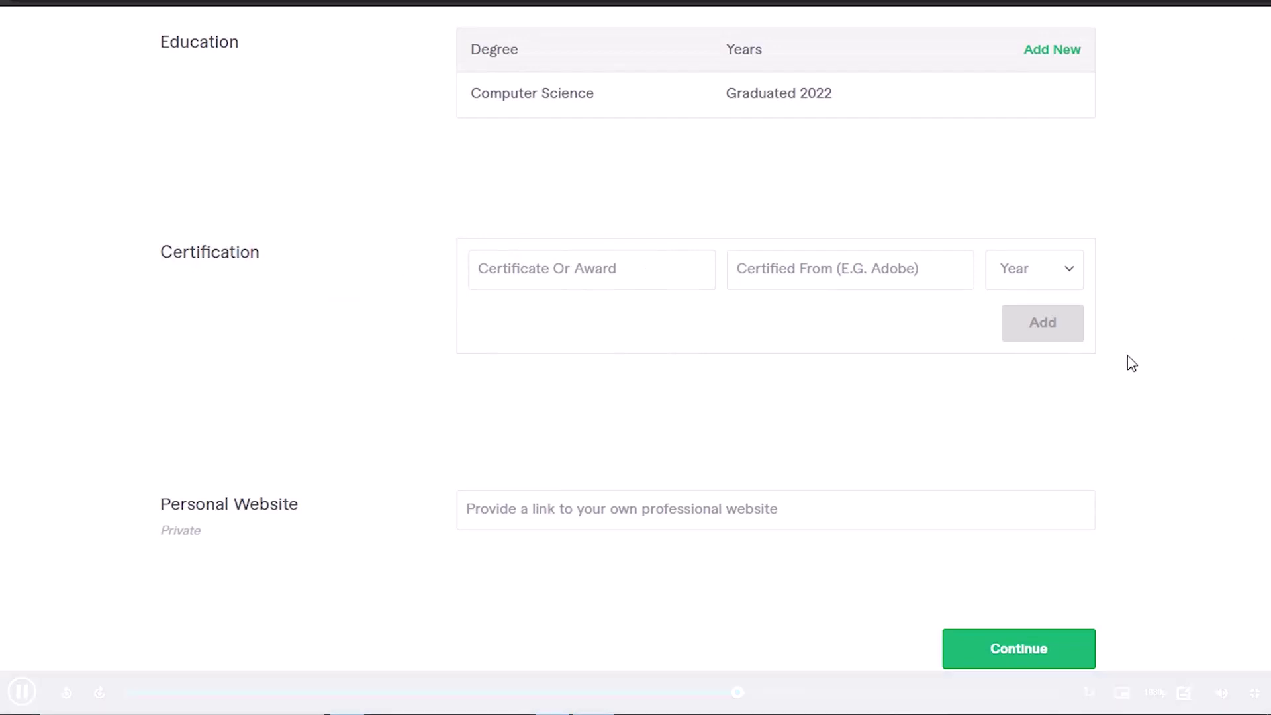
mouse_move(594, 269)
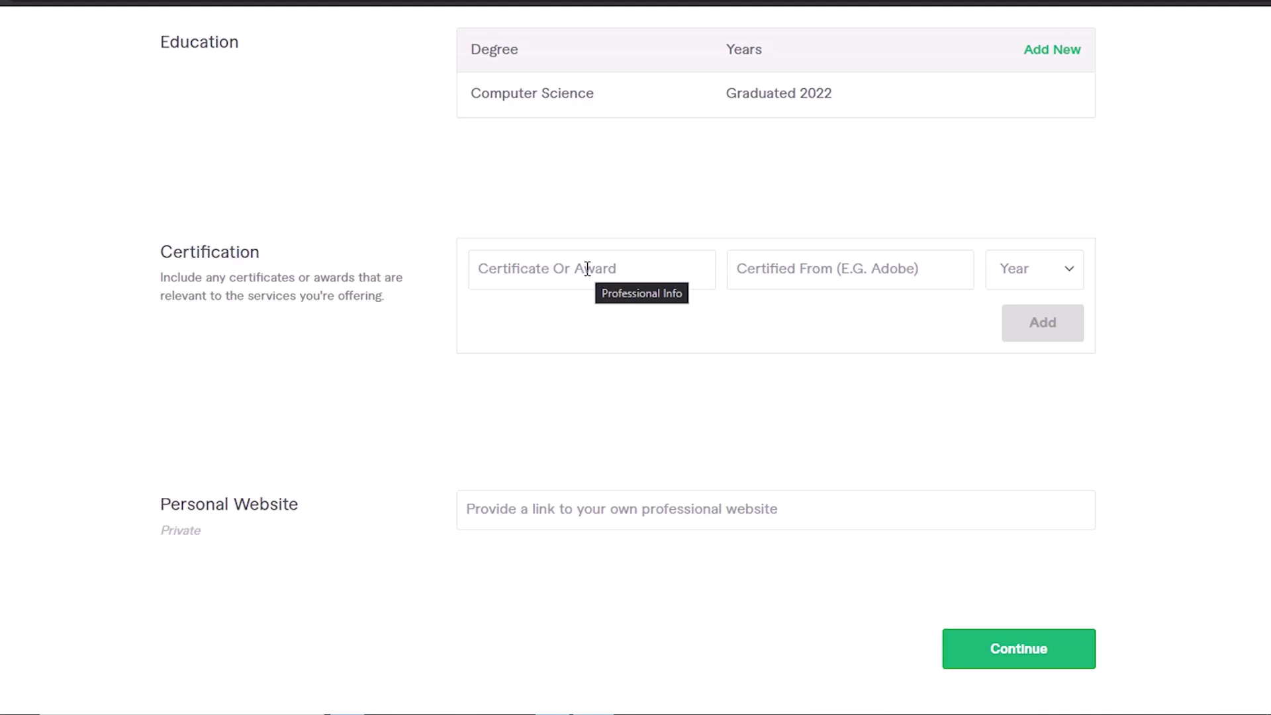
- Add the 'Awarded In Digital Marketing' certificate from Google Garage, year 2021
text(A)
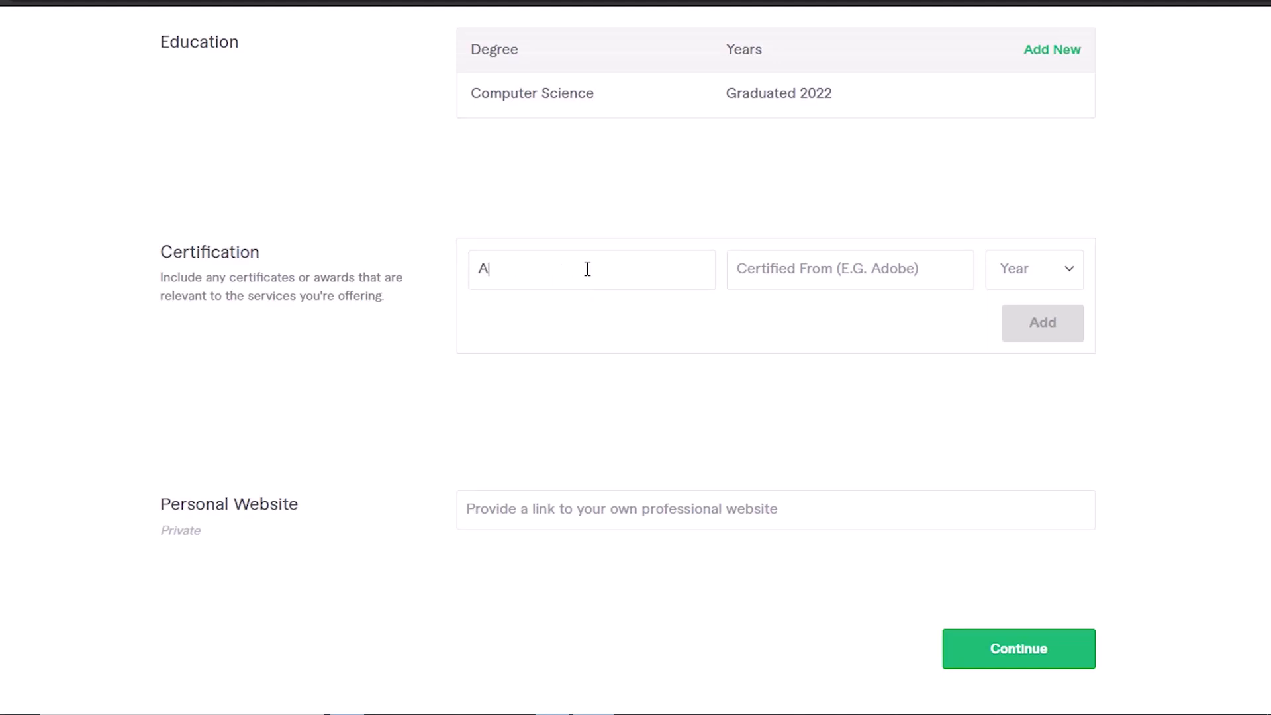
text(warded In Digital Marketing)
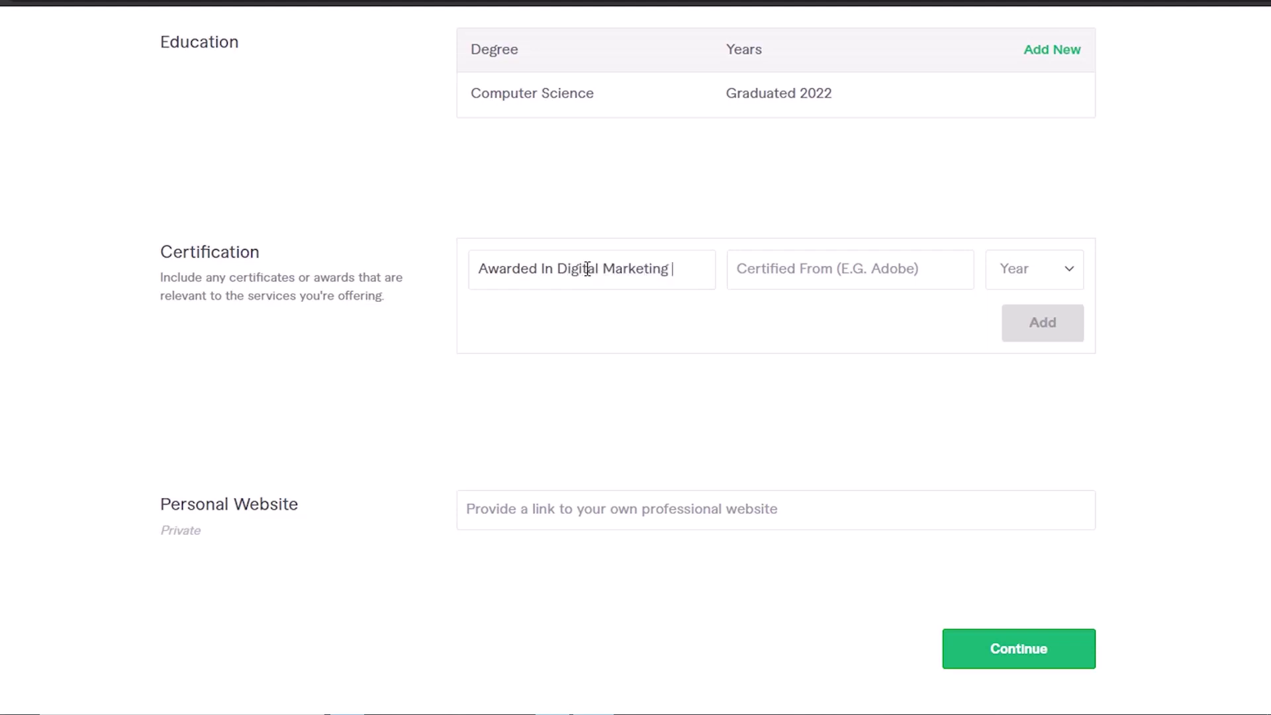
key(Tab)
text(Google )
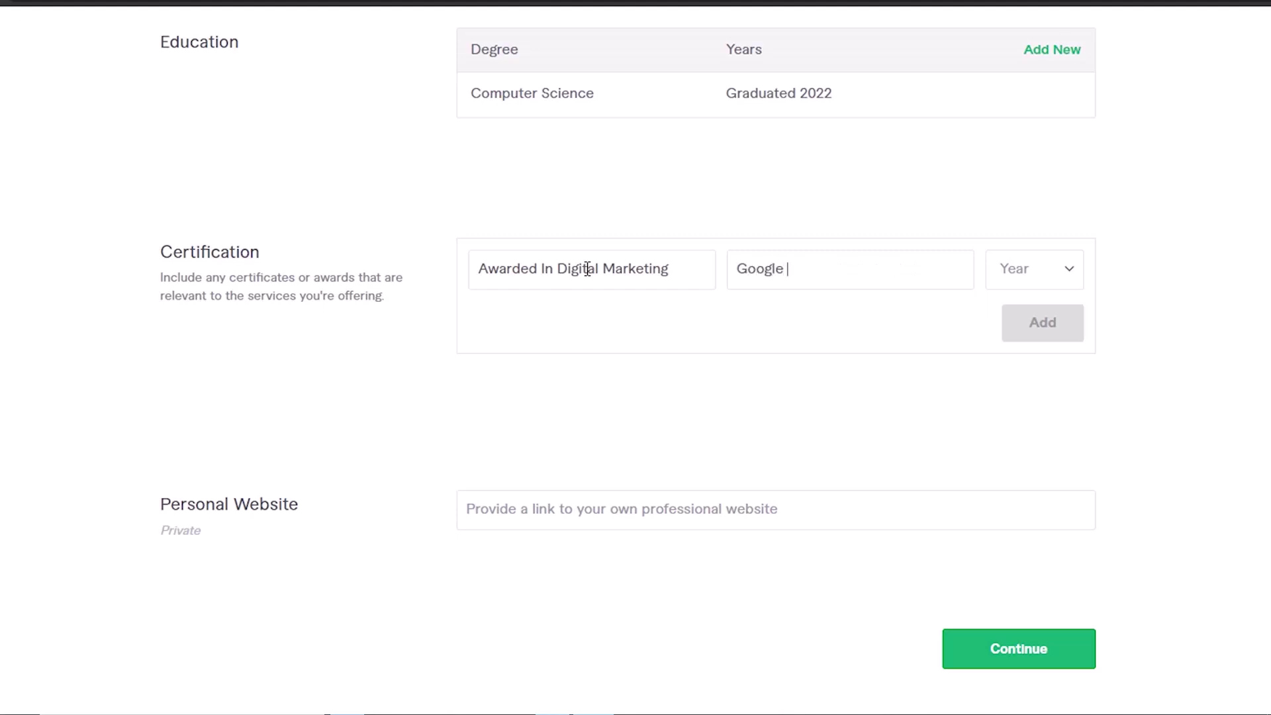
text(Garage)
click(1073, 272)
click(1049, 297)
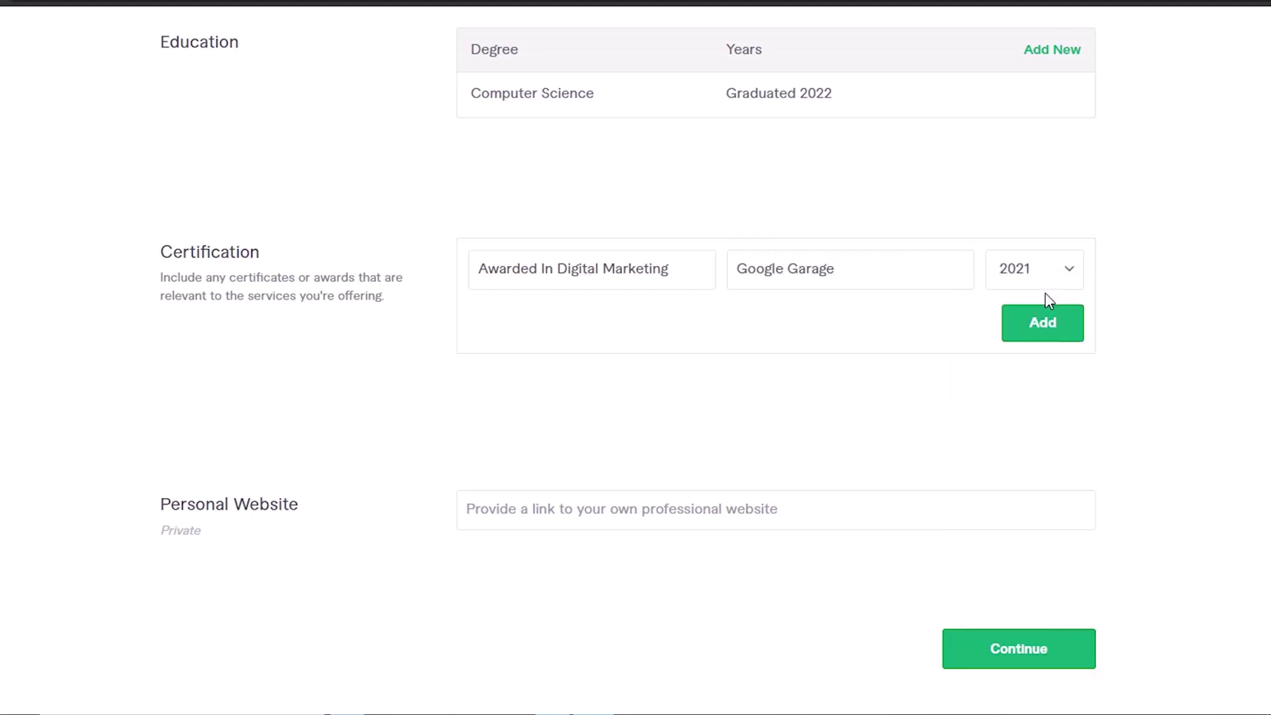
click(1053, 328)
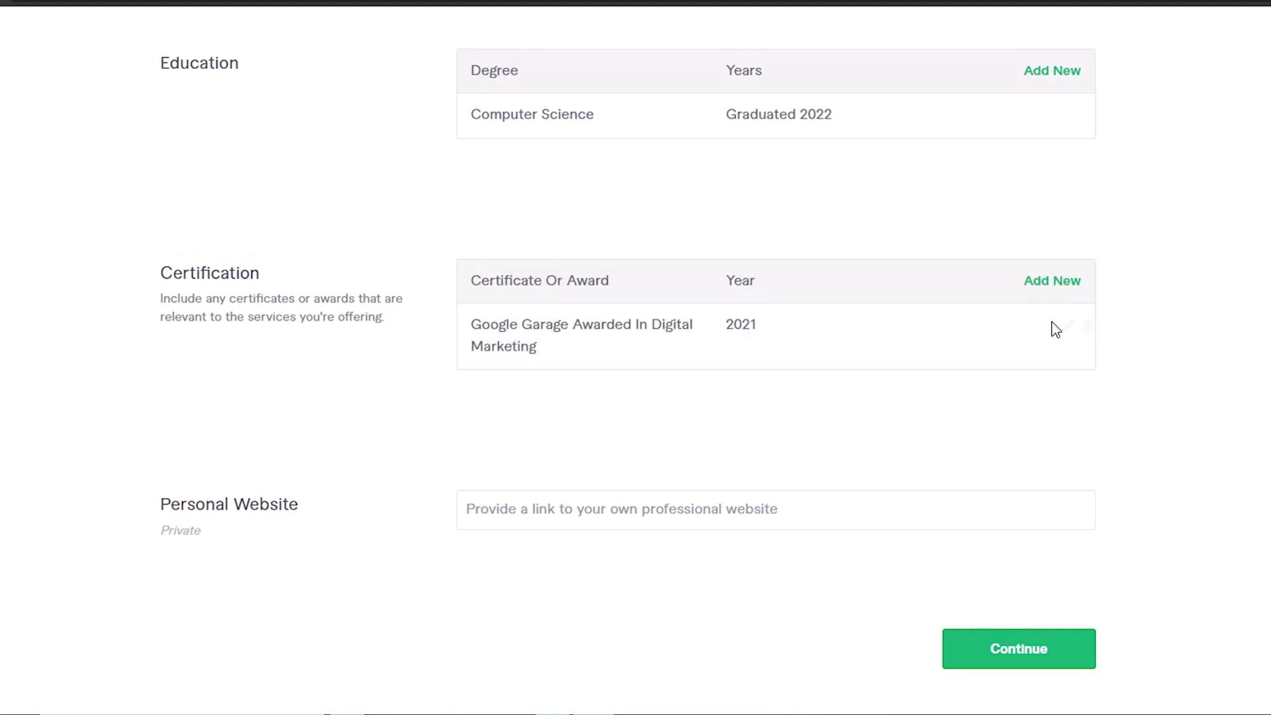
click(576, 502)
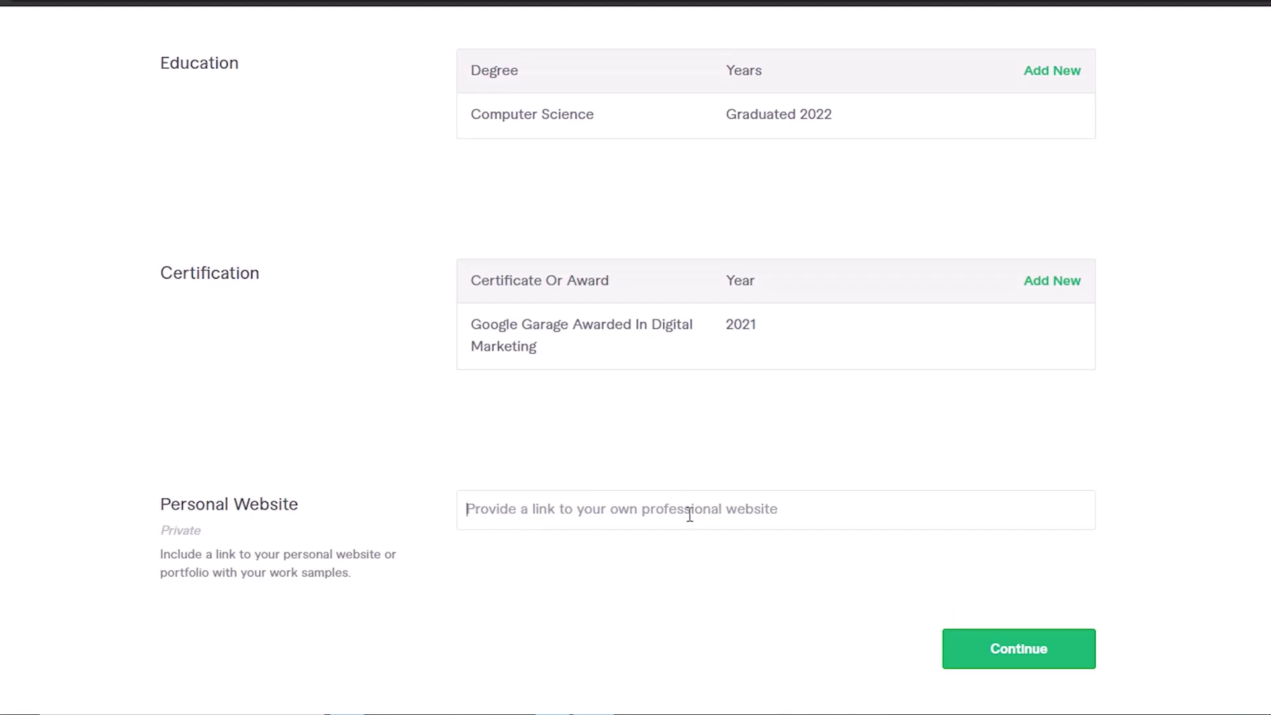
- Enter the seller's blogspot.com address as Personal Website and submit the Professional Info step
click(1013, 650)
text(www)
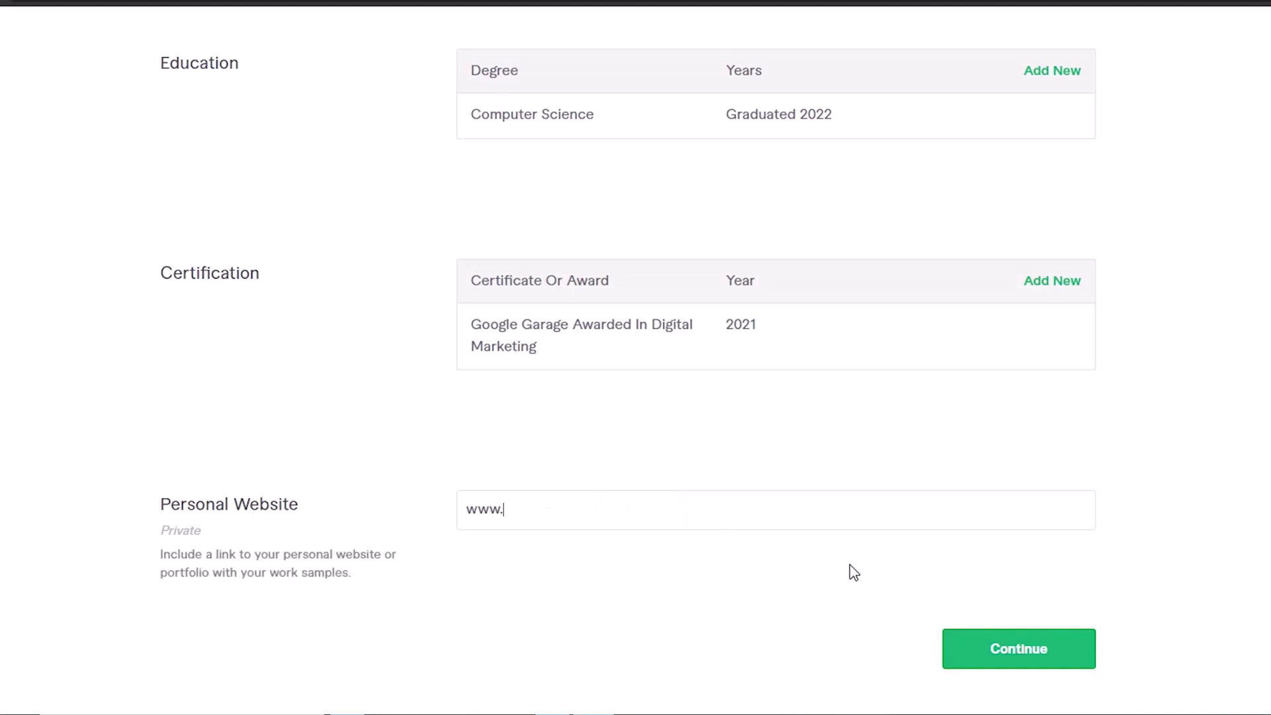
text(.niazi)
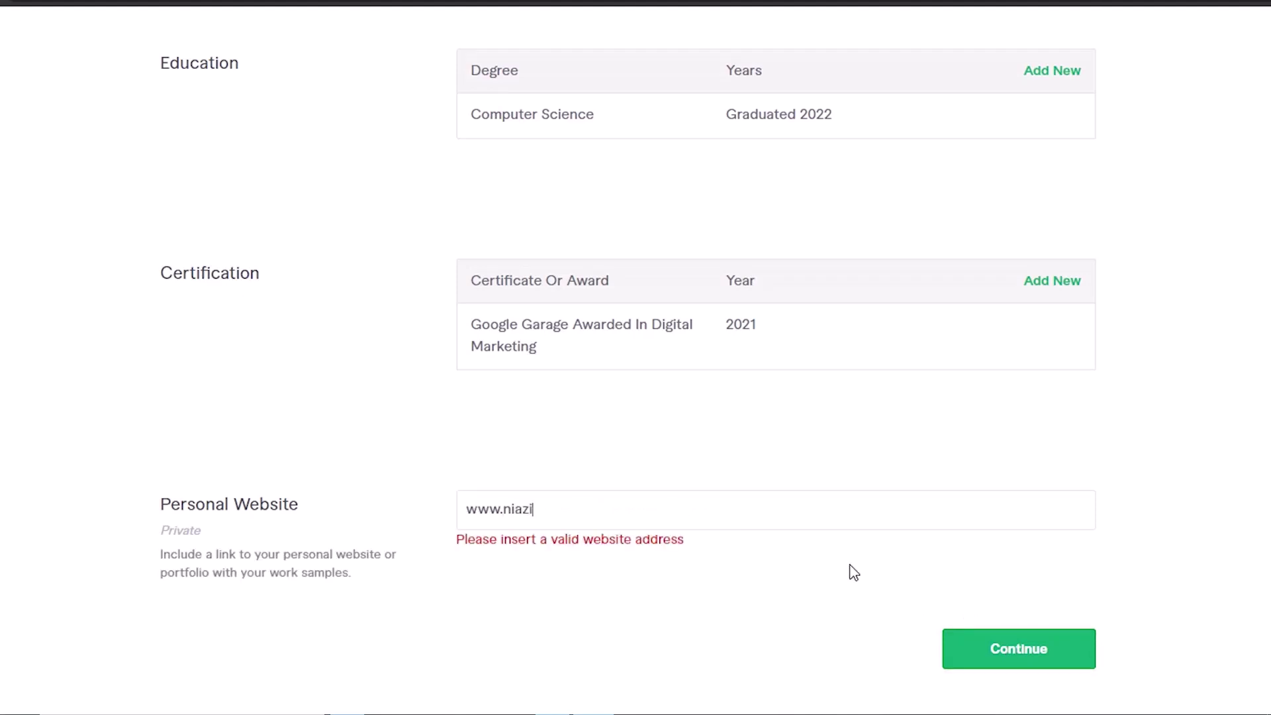
text(graphics)
text(.)
key(BackSpace)
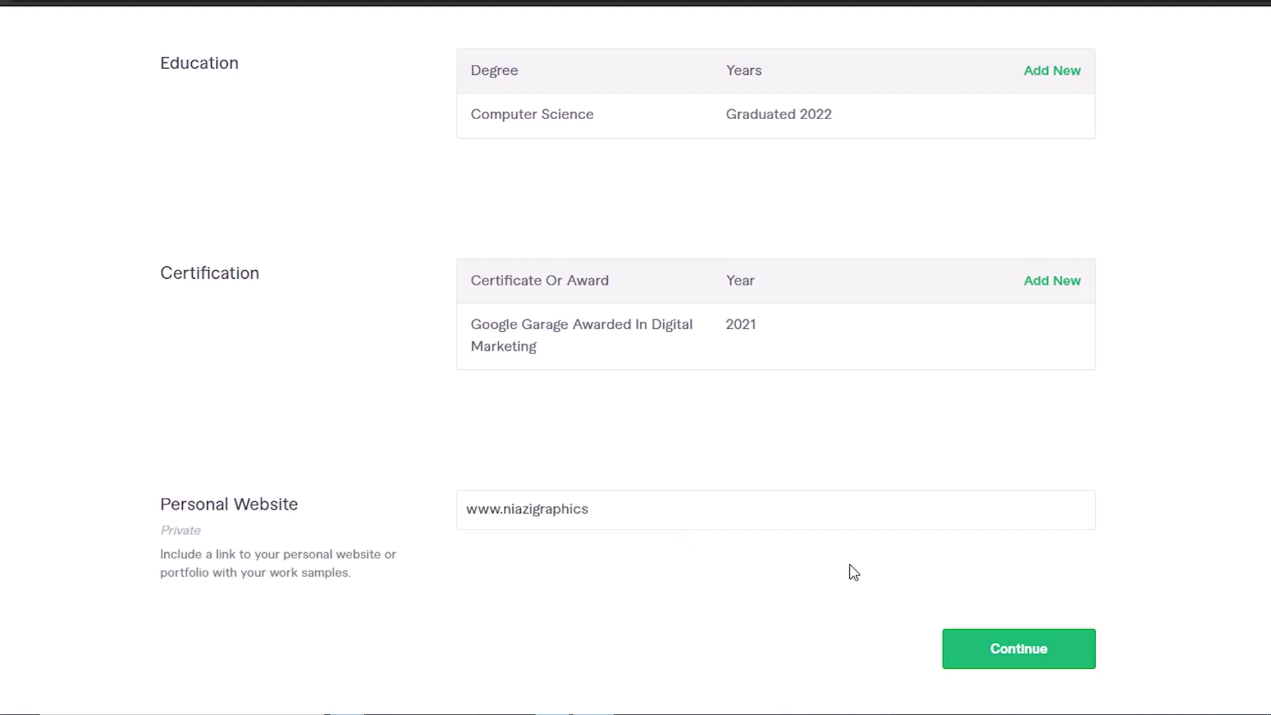
text(.blogspot.com)
click(1030, 642)
- Continue to Linked Accounts and review the Google, Facebook, Twitter, Dribbble and Vimeo options
right_click(1028, 644)
click(636, 372)
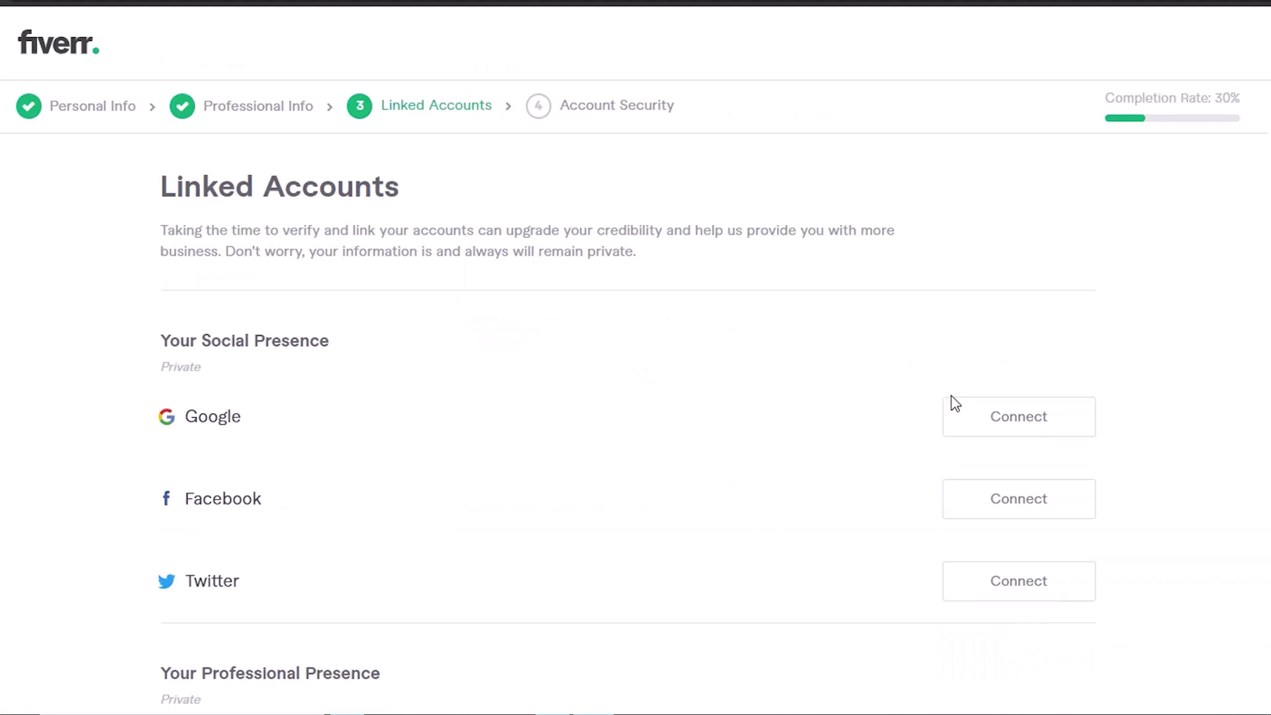
scroll(729, 386, down, 2)
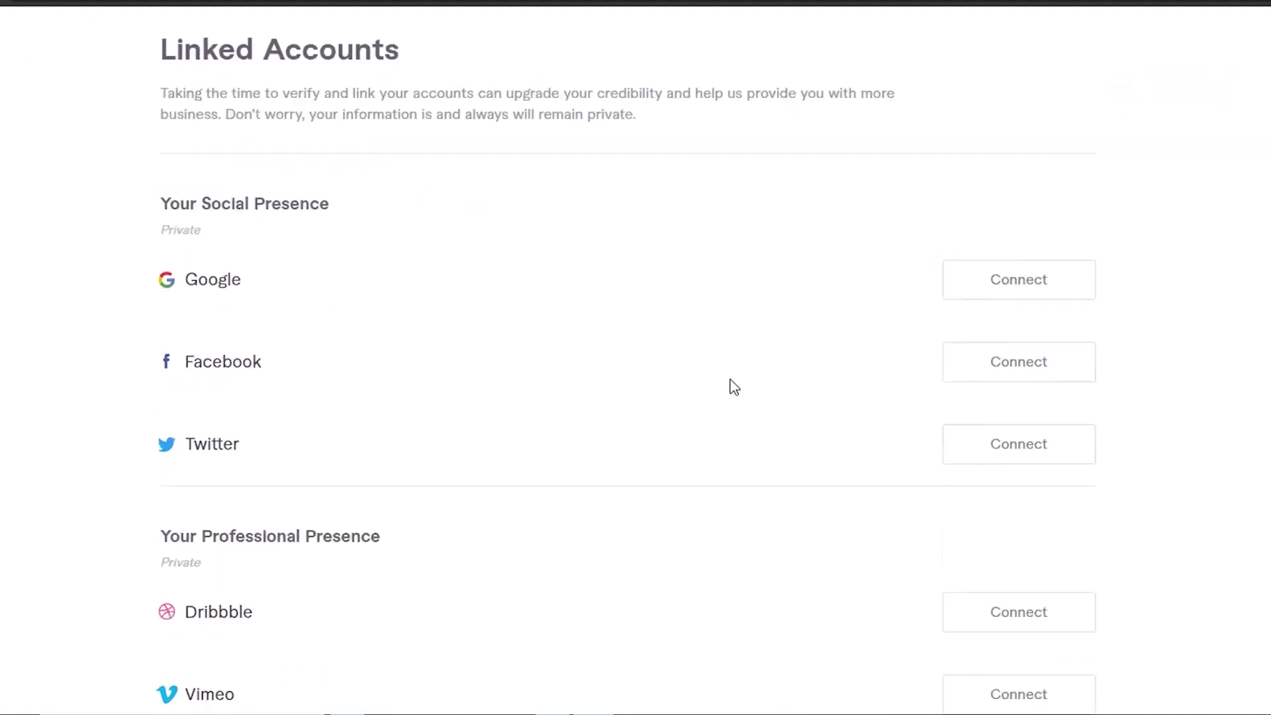
scroll(732, 387, up, 2)
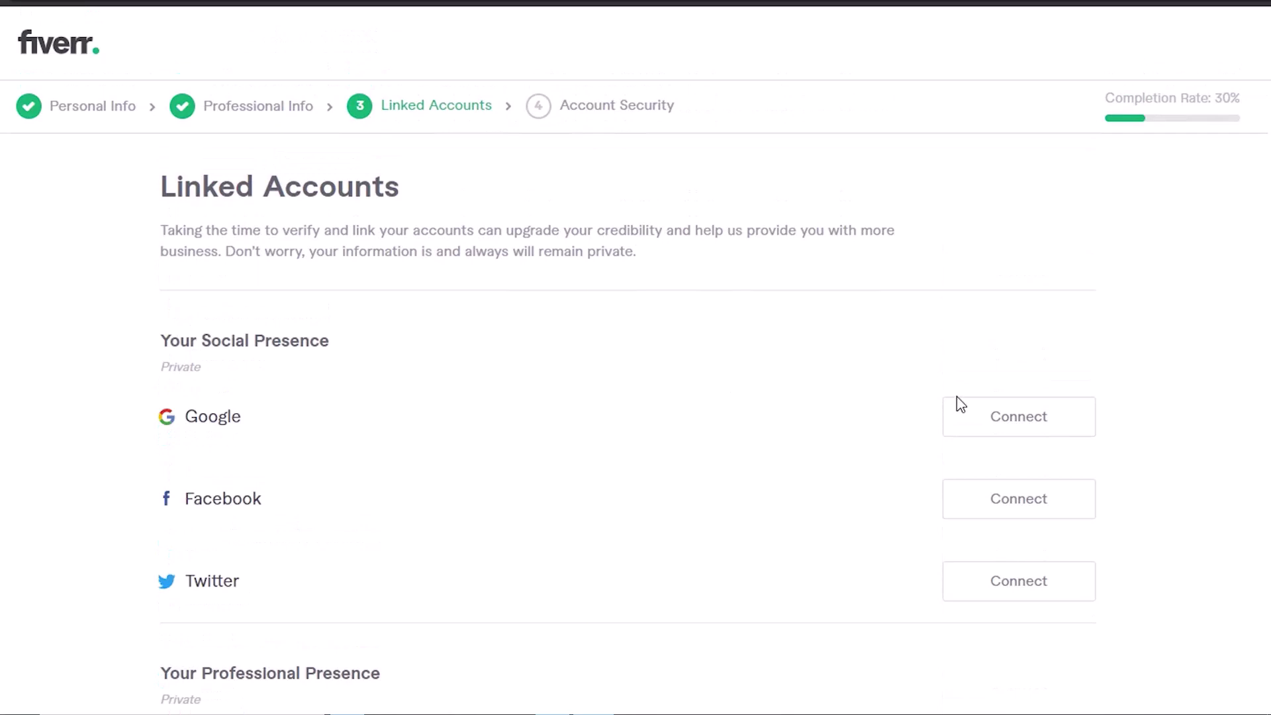
scroll(922, 415, down, 4)
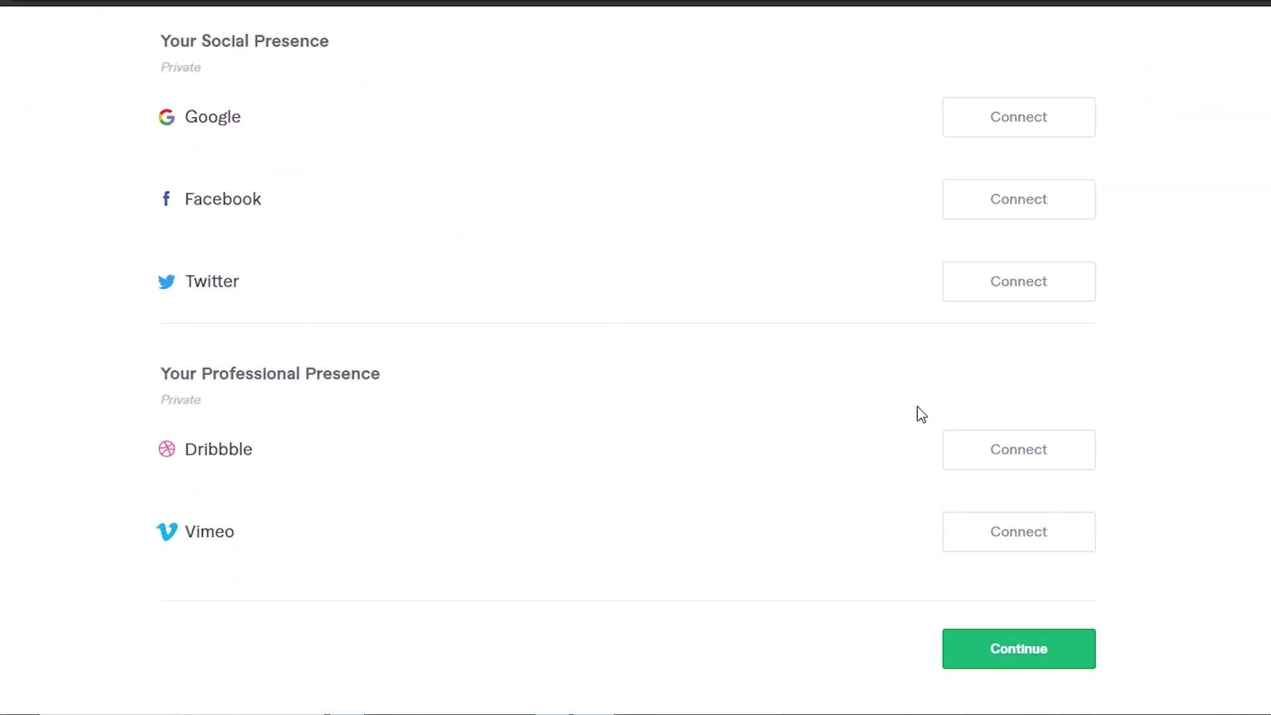
scroll(922, 415, up, 4)
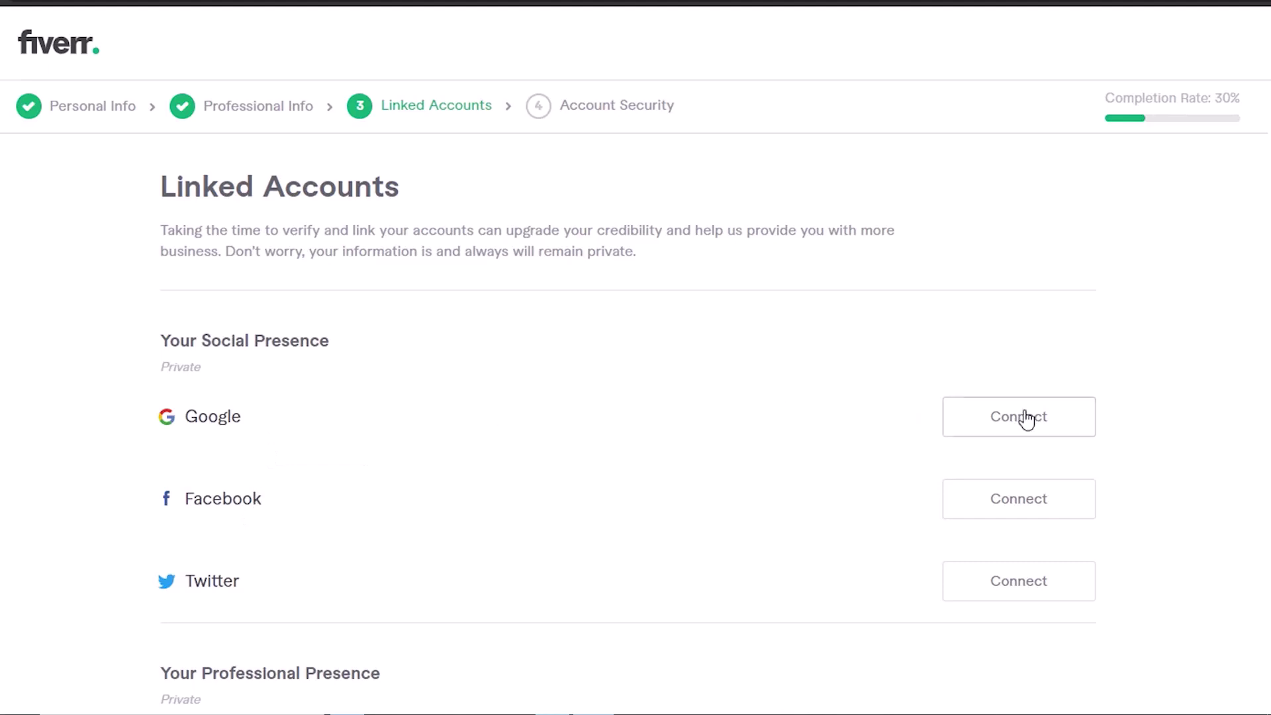
- Connect the Google account through the sign-in popup, then continue to Account Security
click(1007, 418)
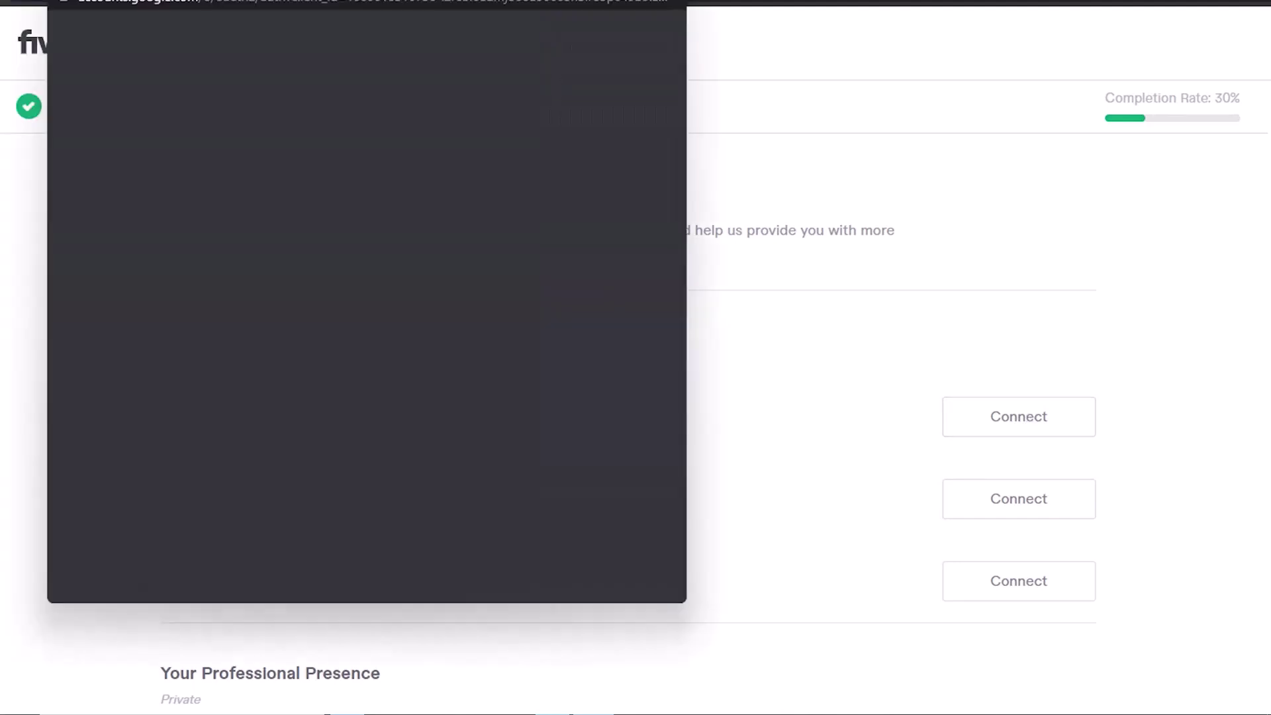
drag(402, 18, 445, 30)
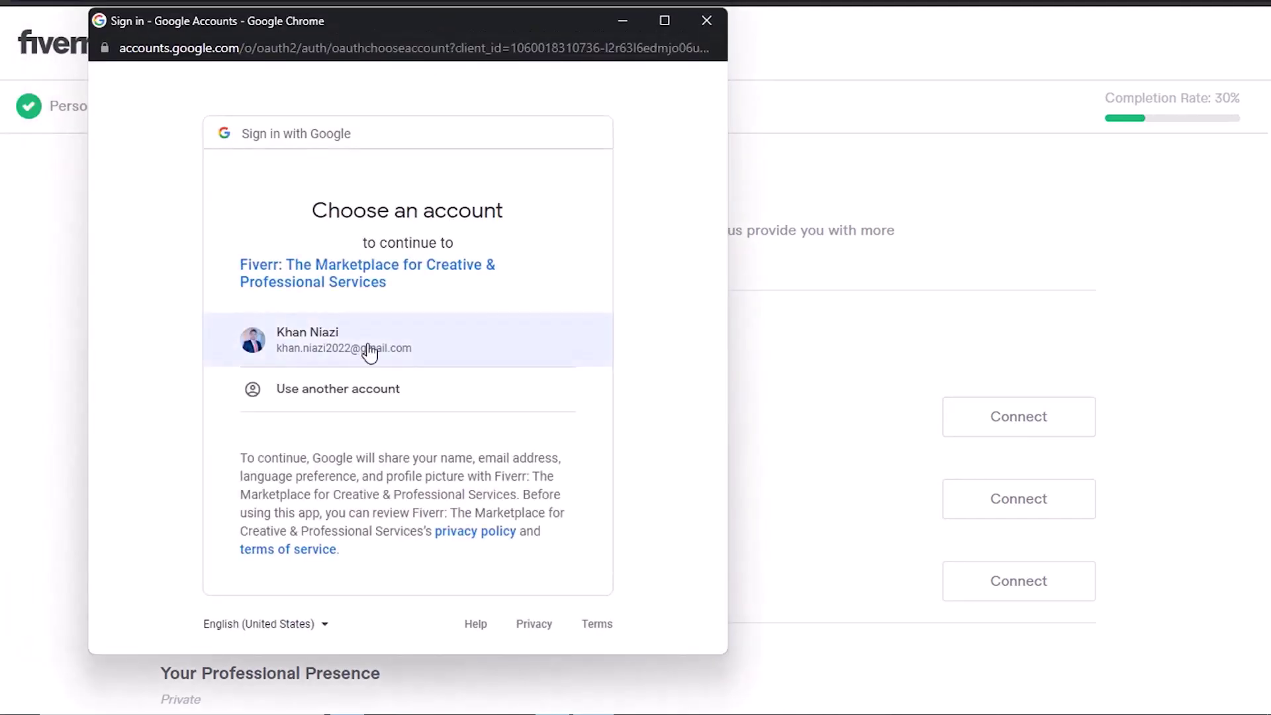
click(366, 336)
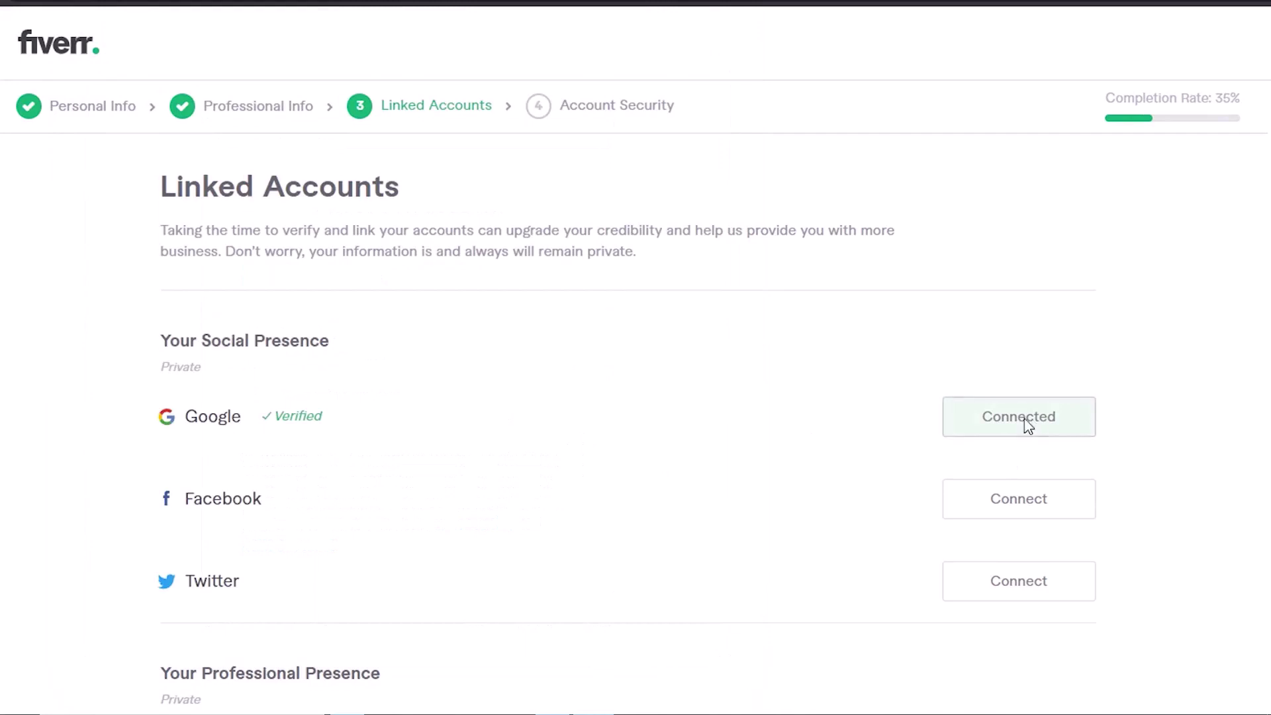
scroll(429, 375, down, 5)
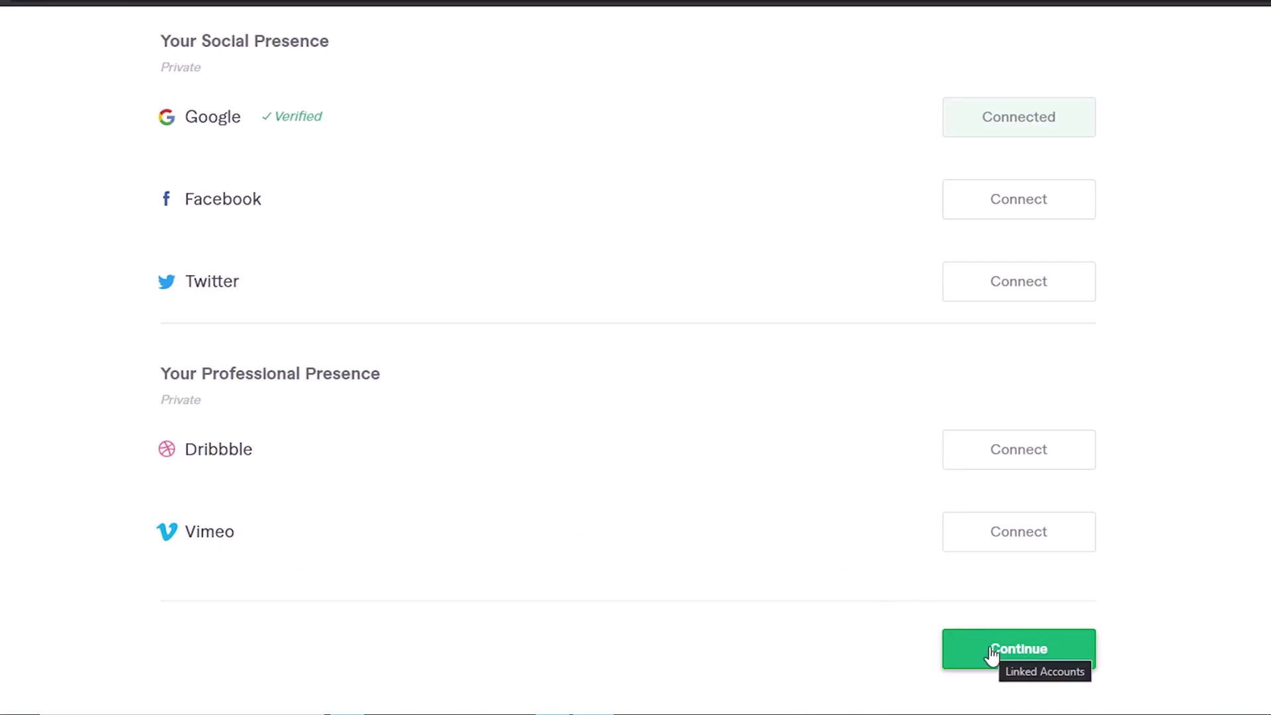
drag(188, 199, 261, 204)
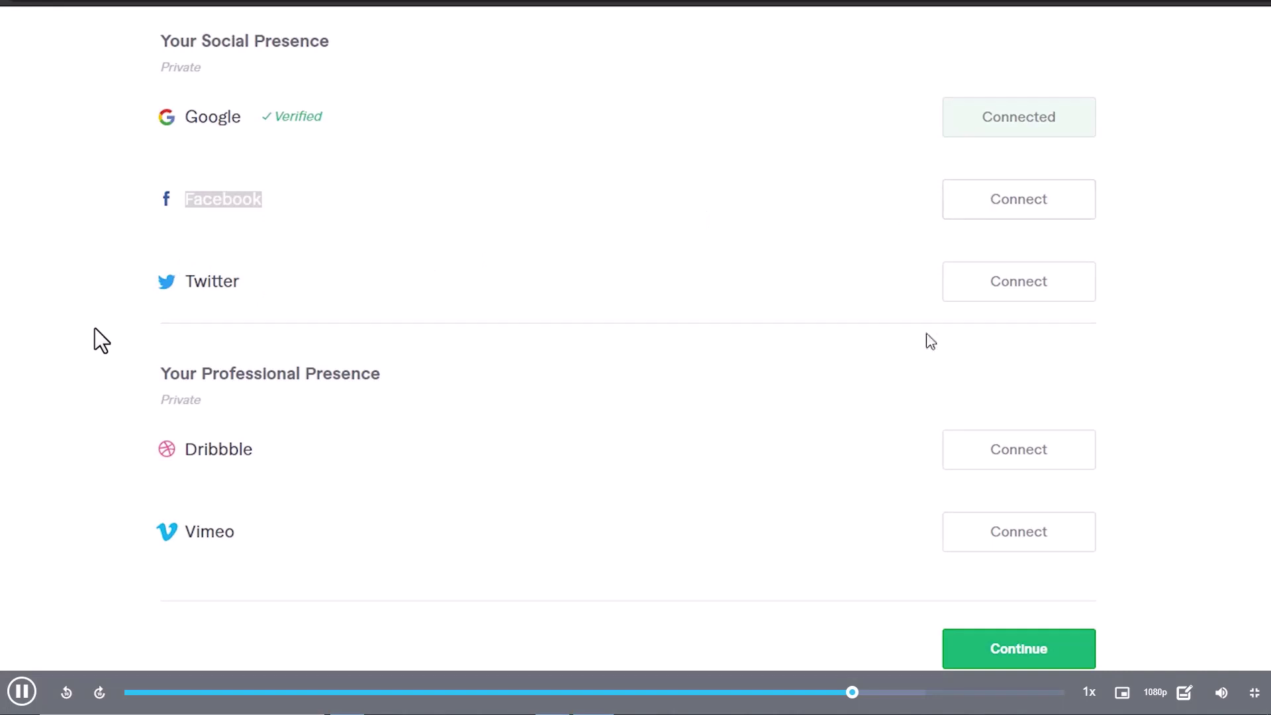
click(1047, 657)
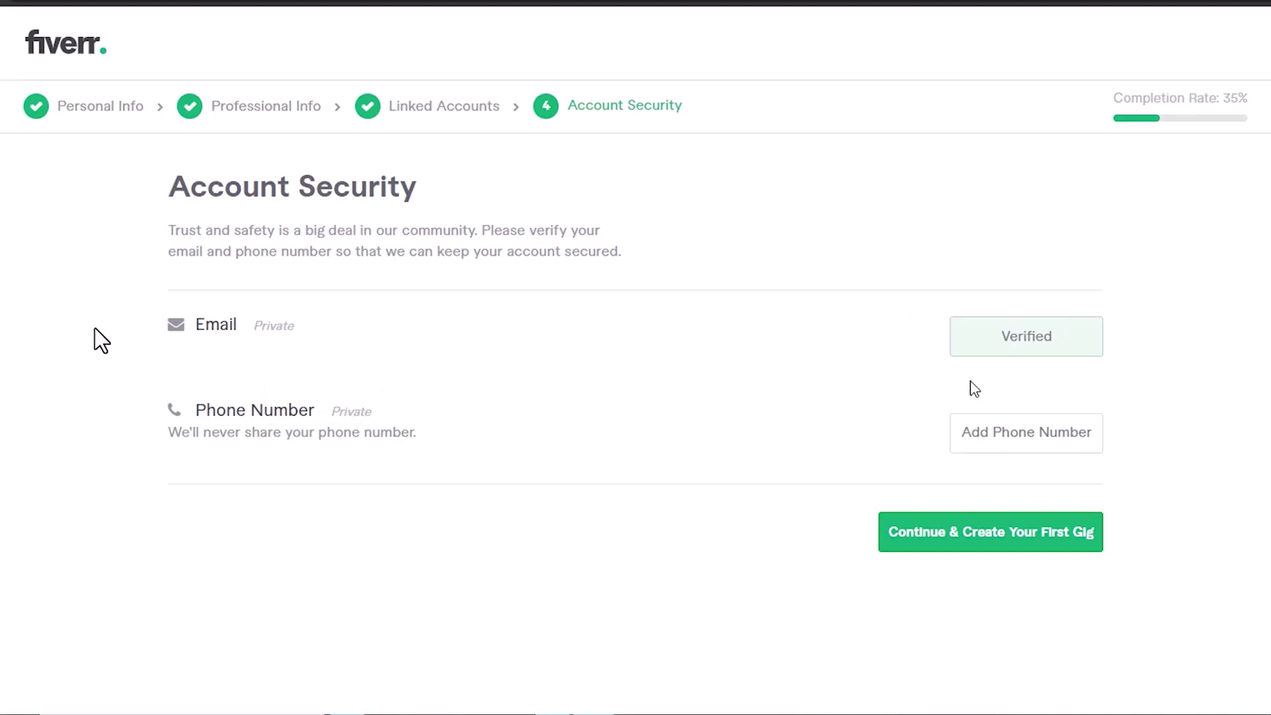
- Add a phone number with country Afghanistan and request a verification code by SMS
click(1025, 442)
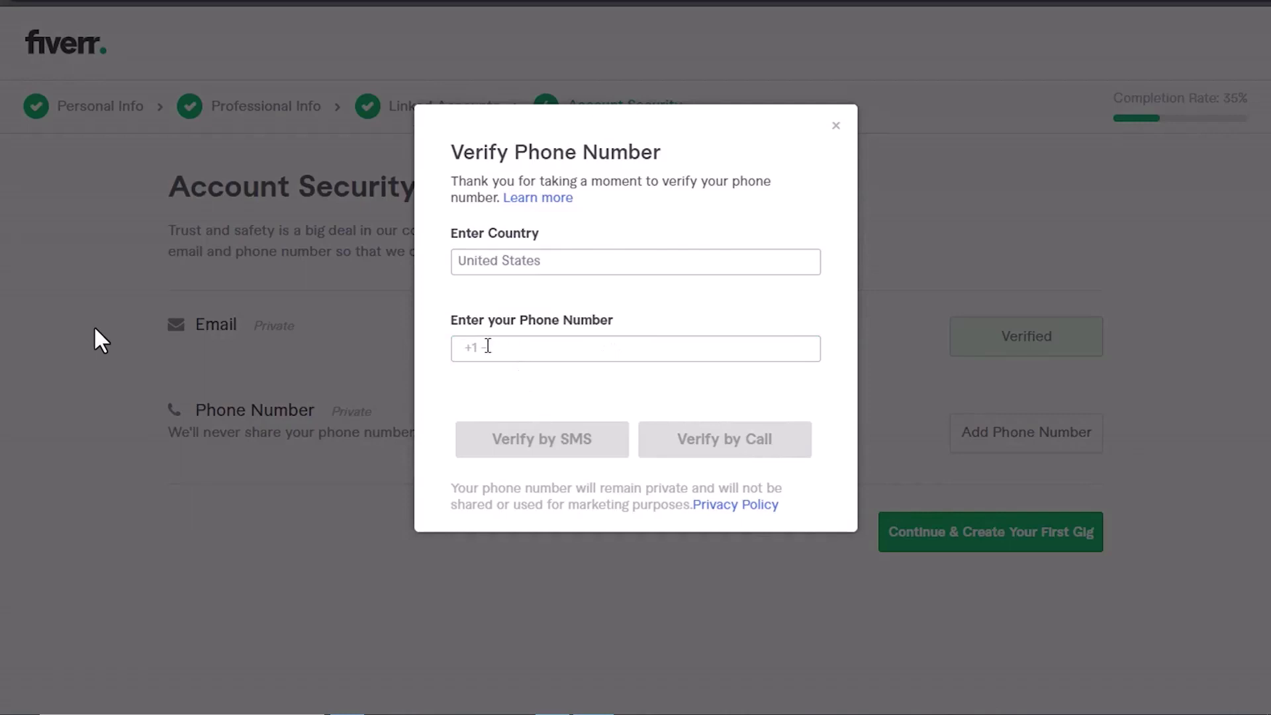
click(566, 266)
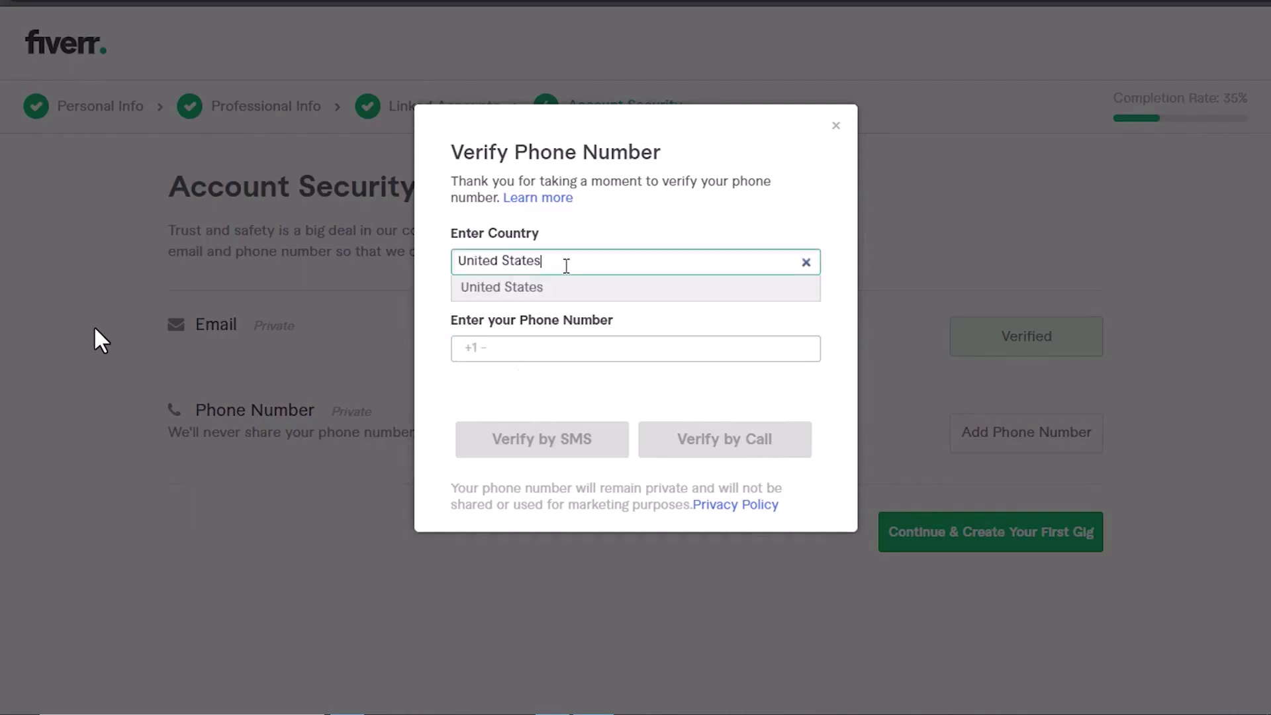
click(806, 262)
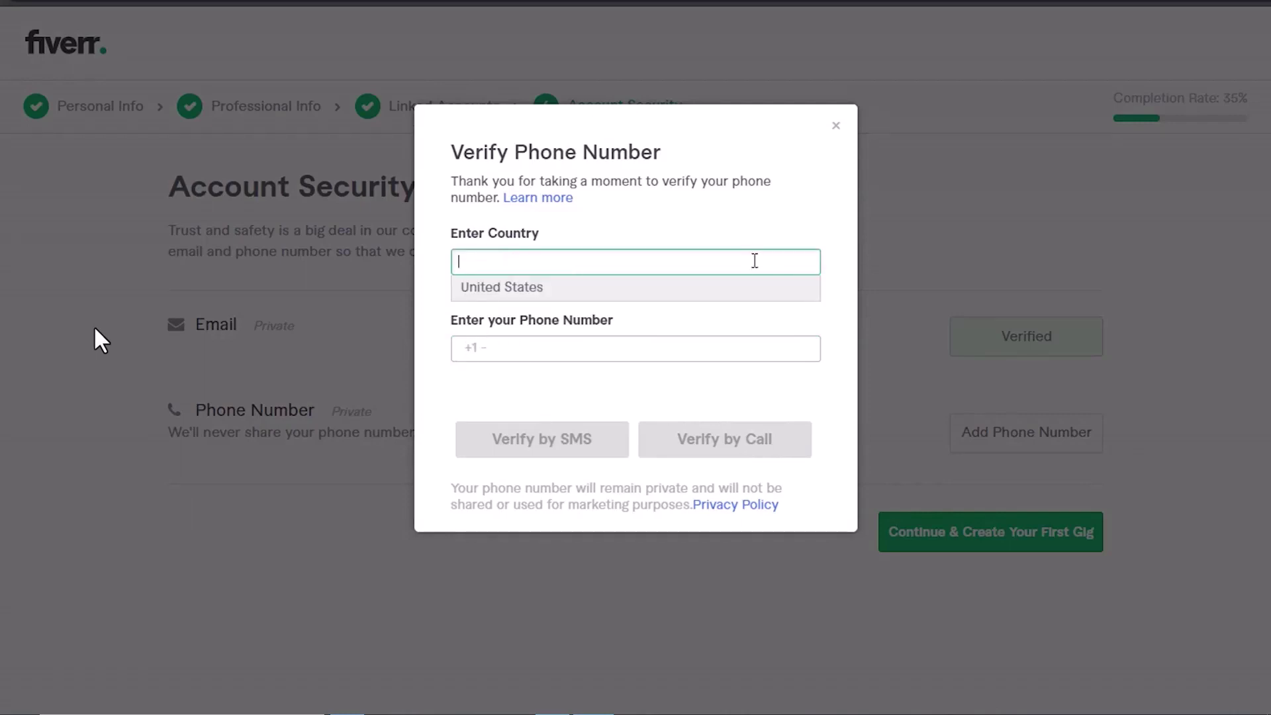
text(Afghanio)
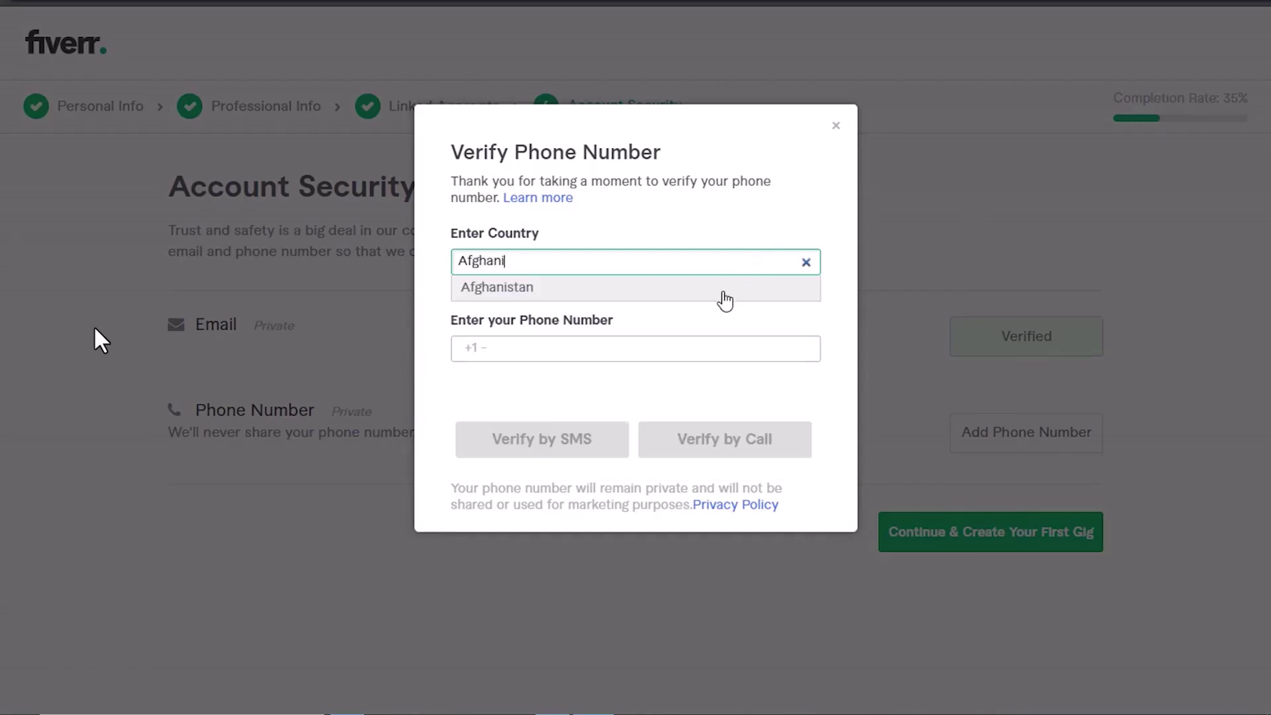
text(stan)
click(566, 345)
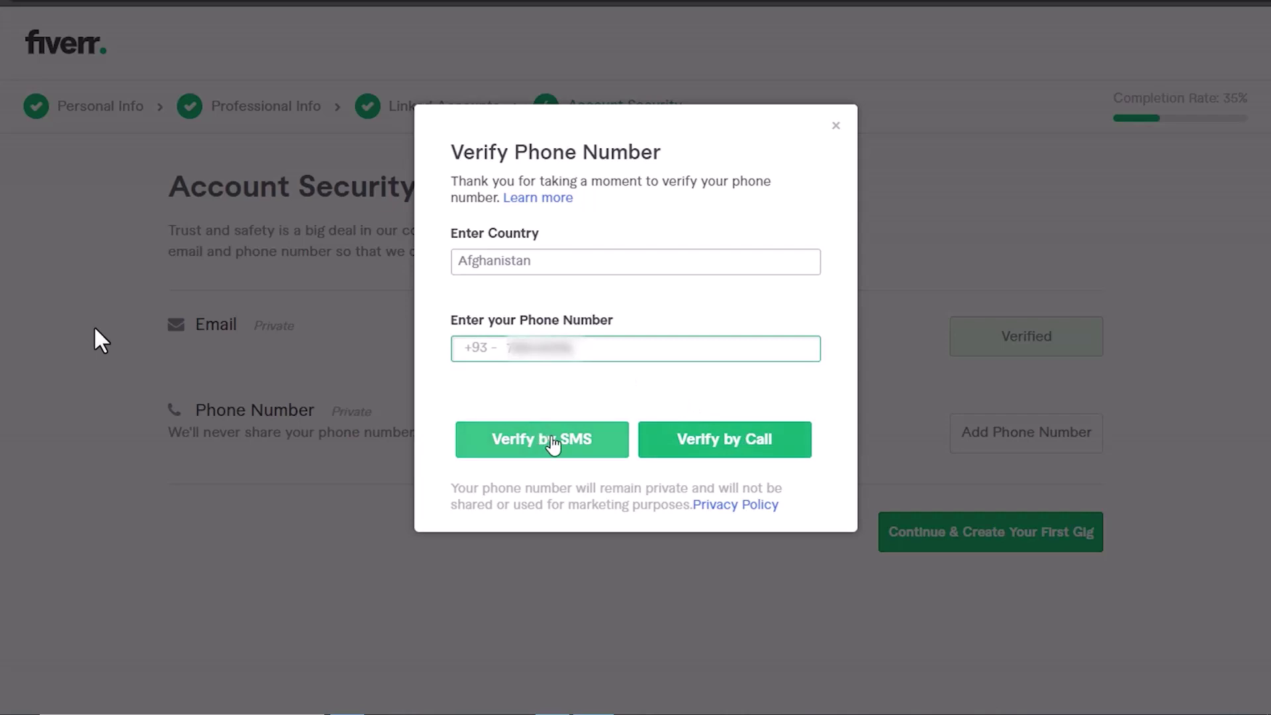
click(553, 441)
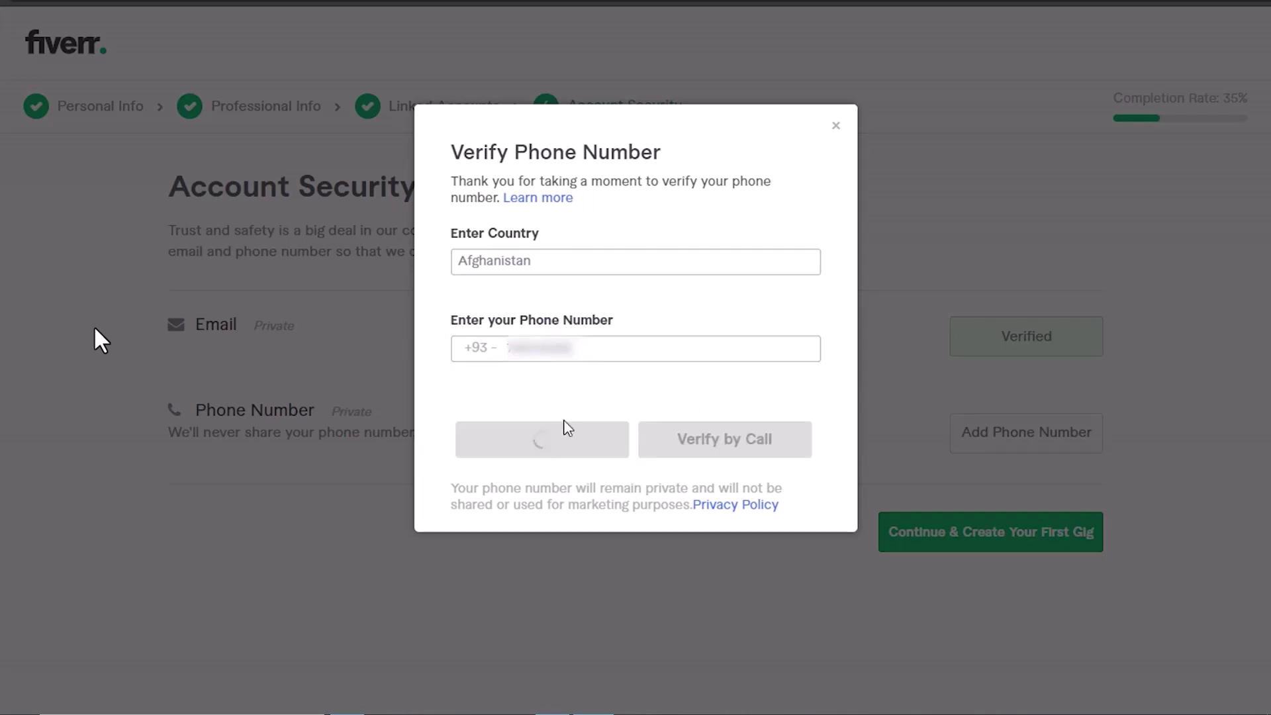
click(519, 387)
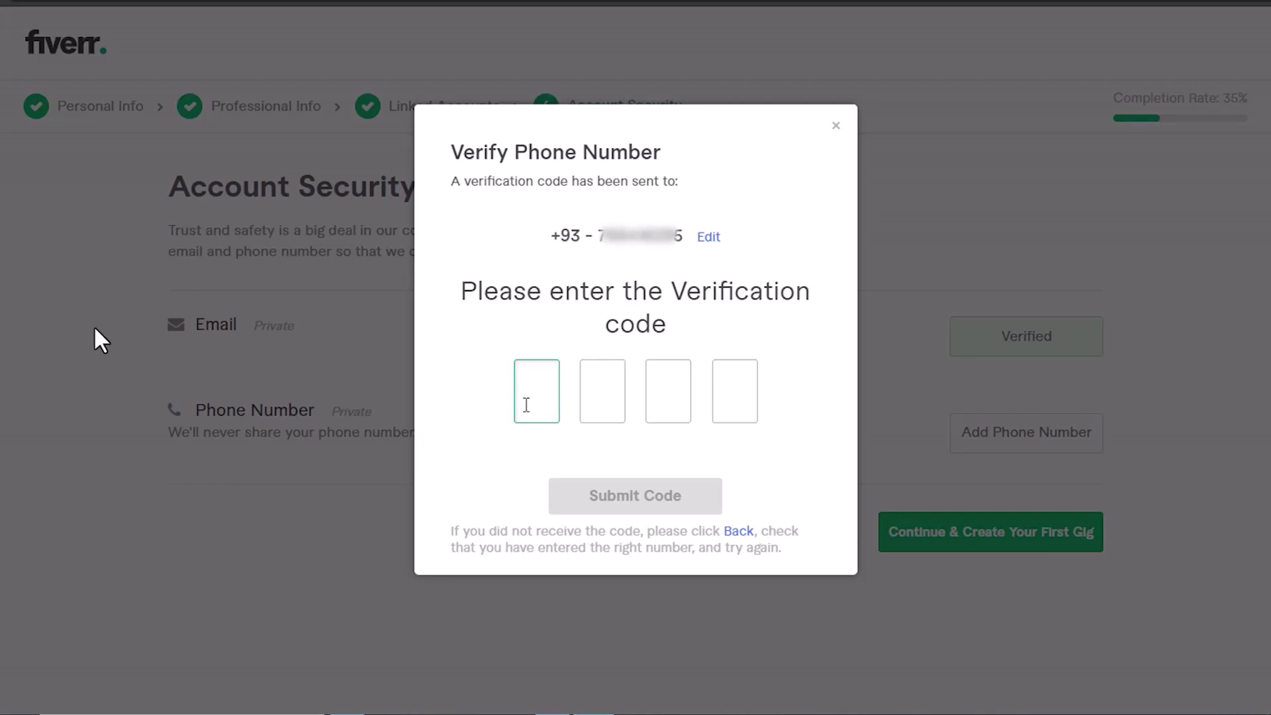
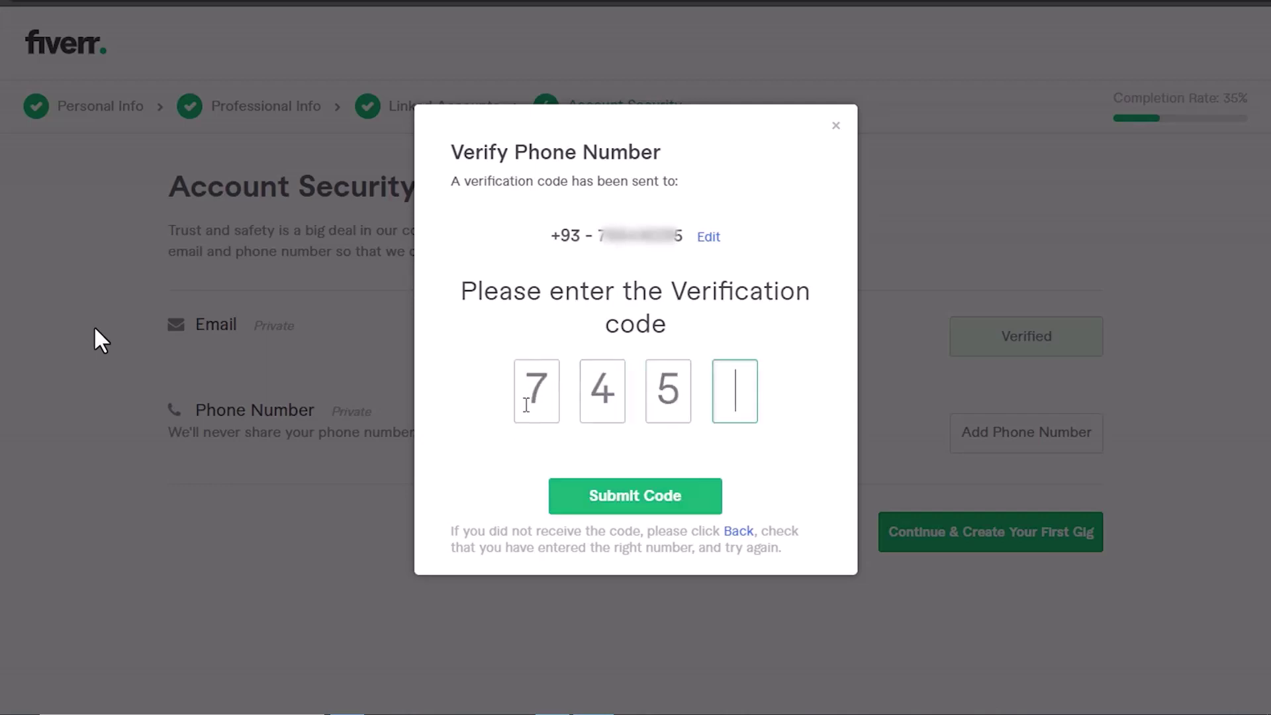
- Submit the four-digit texted code and confirm the Verification Complete message
click(613, 506)
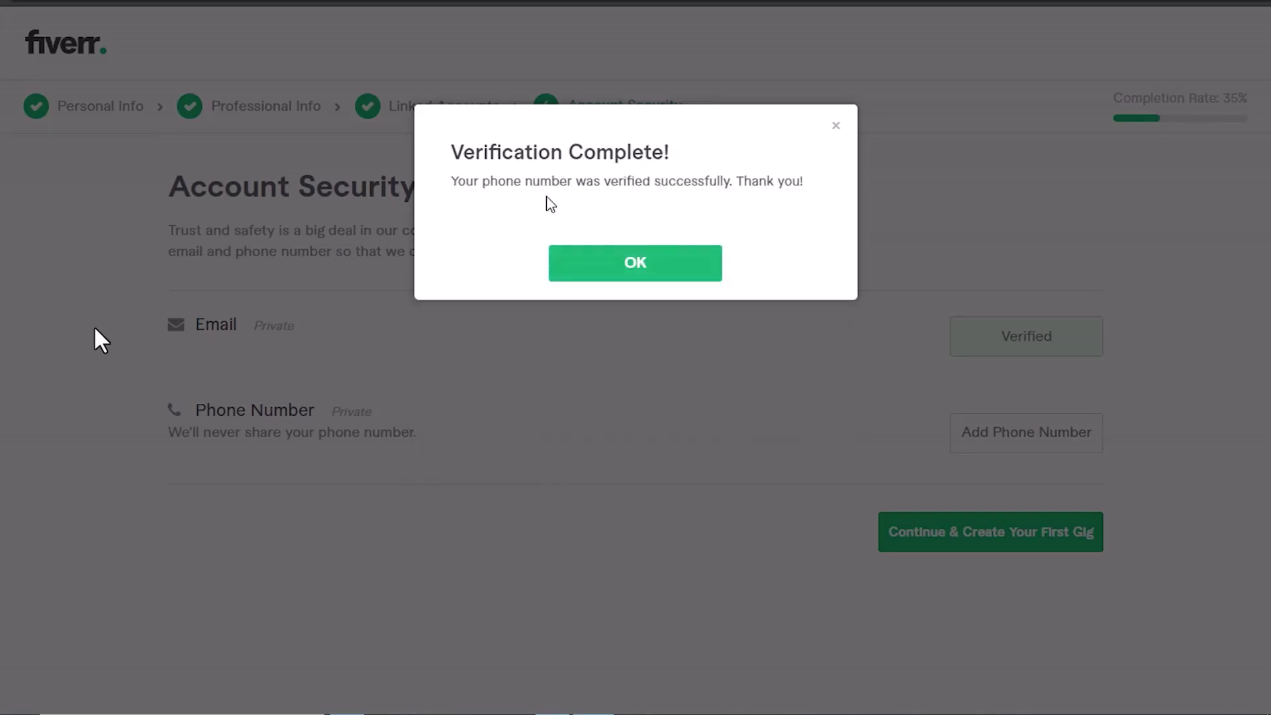
click(604, 268)
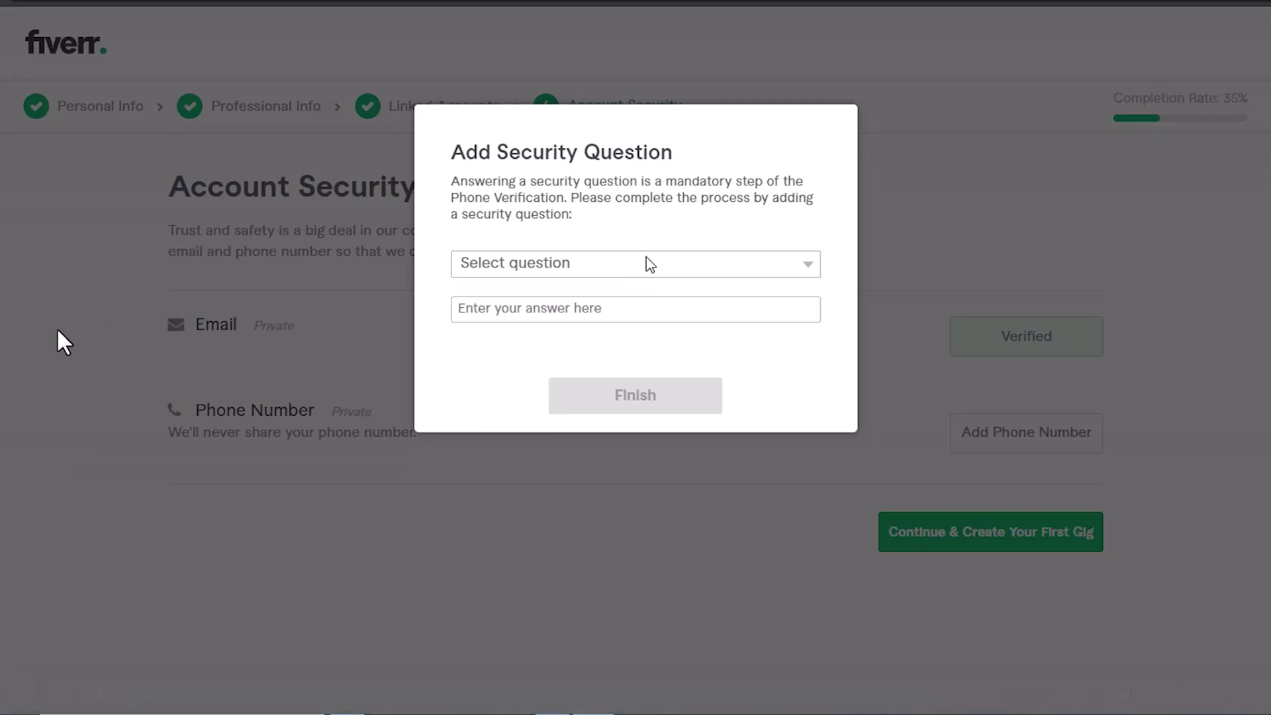
- Choose 'What was the name of your first pet?' as security question, enter an answer, and save
click(649, 264)
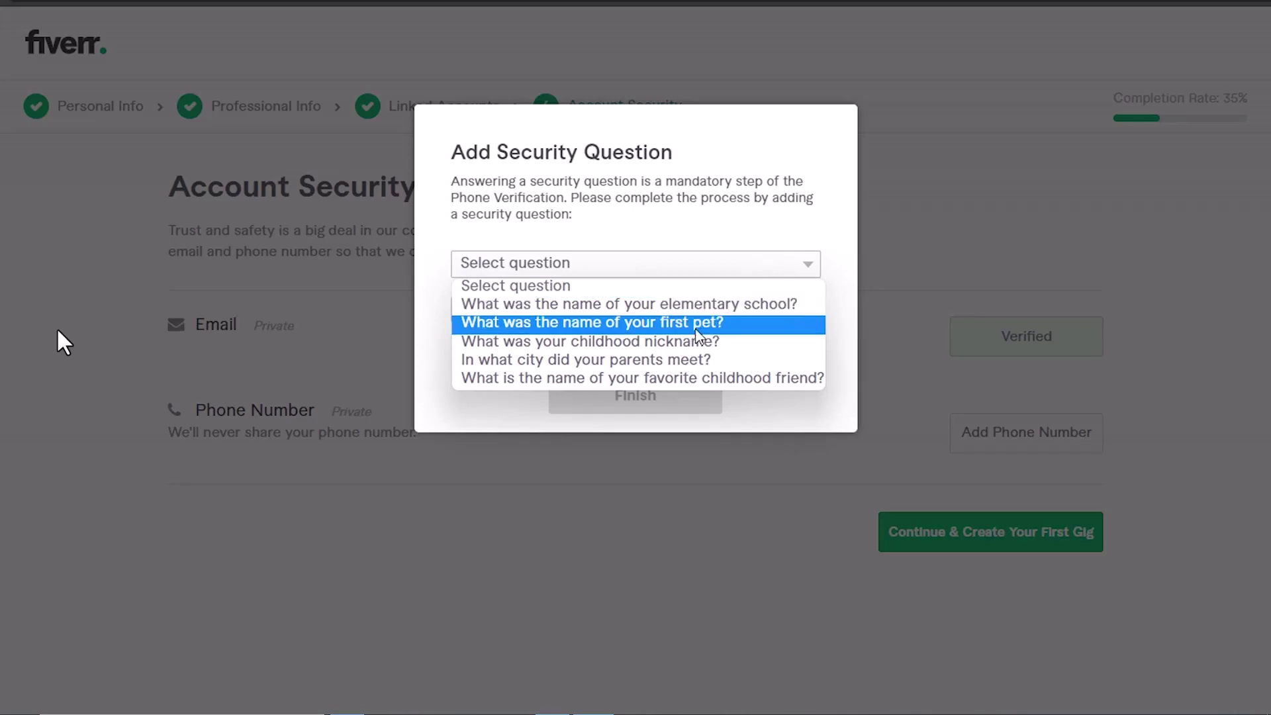
click(699, 327)
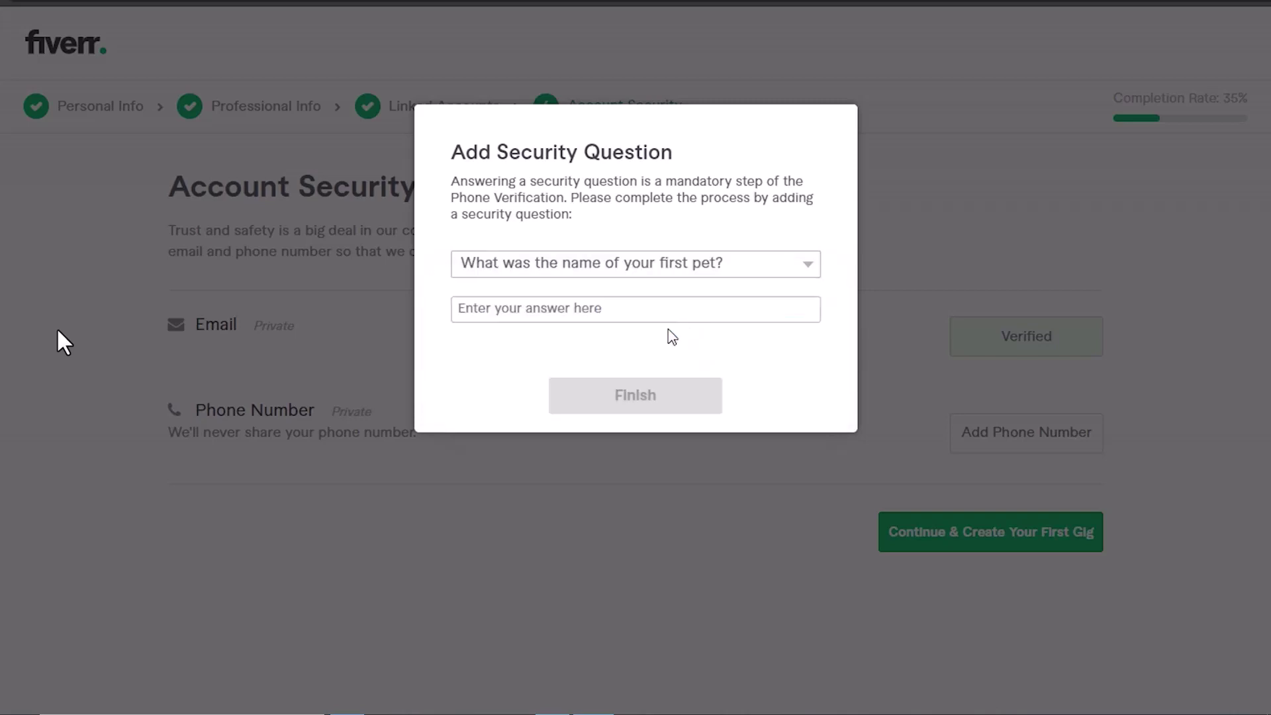
click(650, 307)
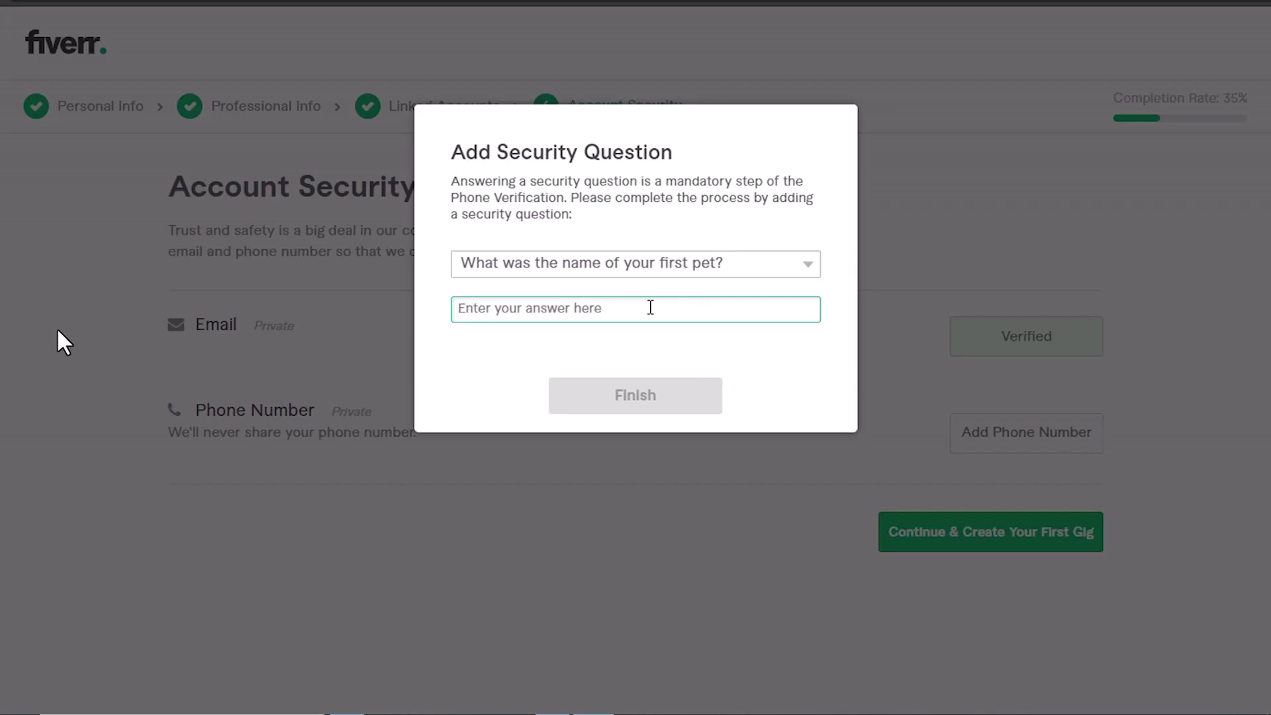
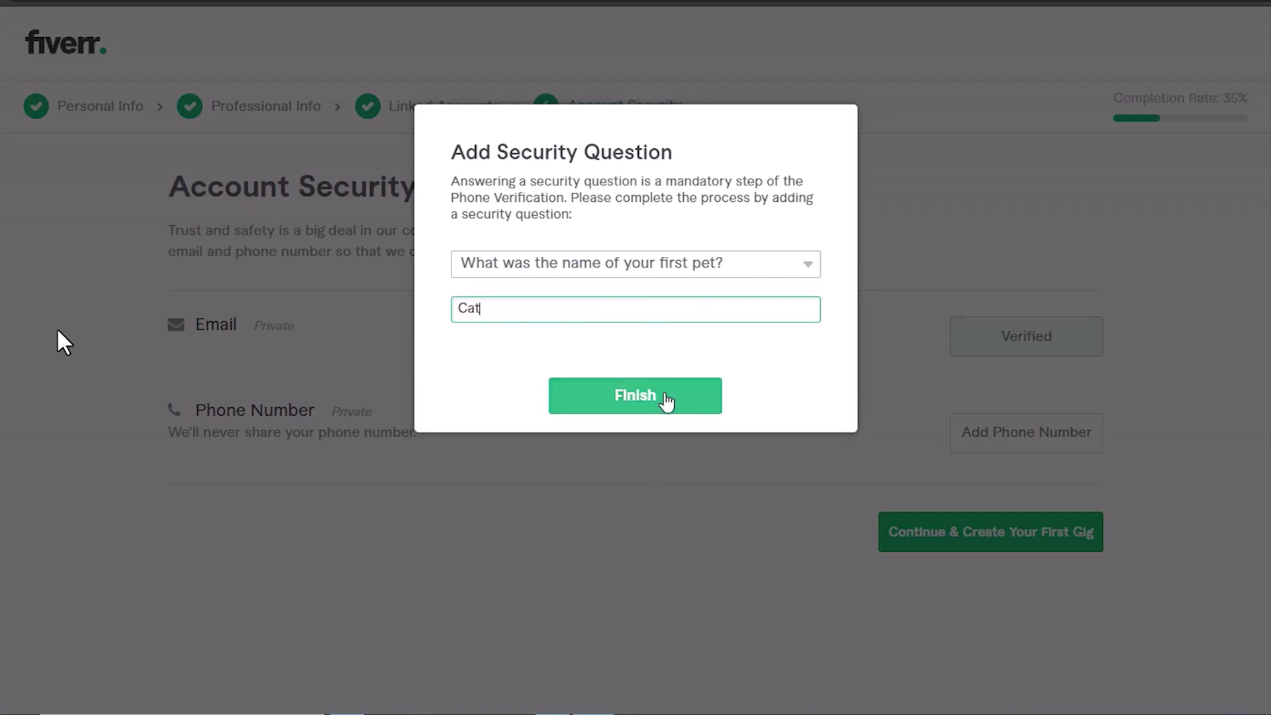
click(665, 401)
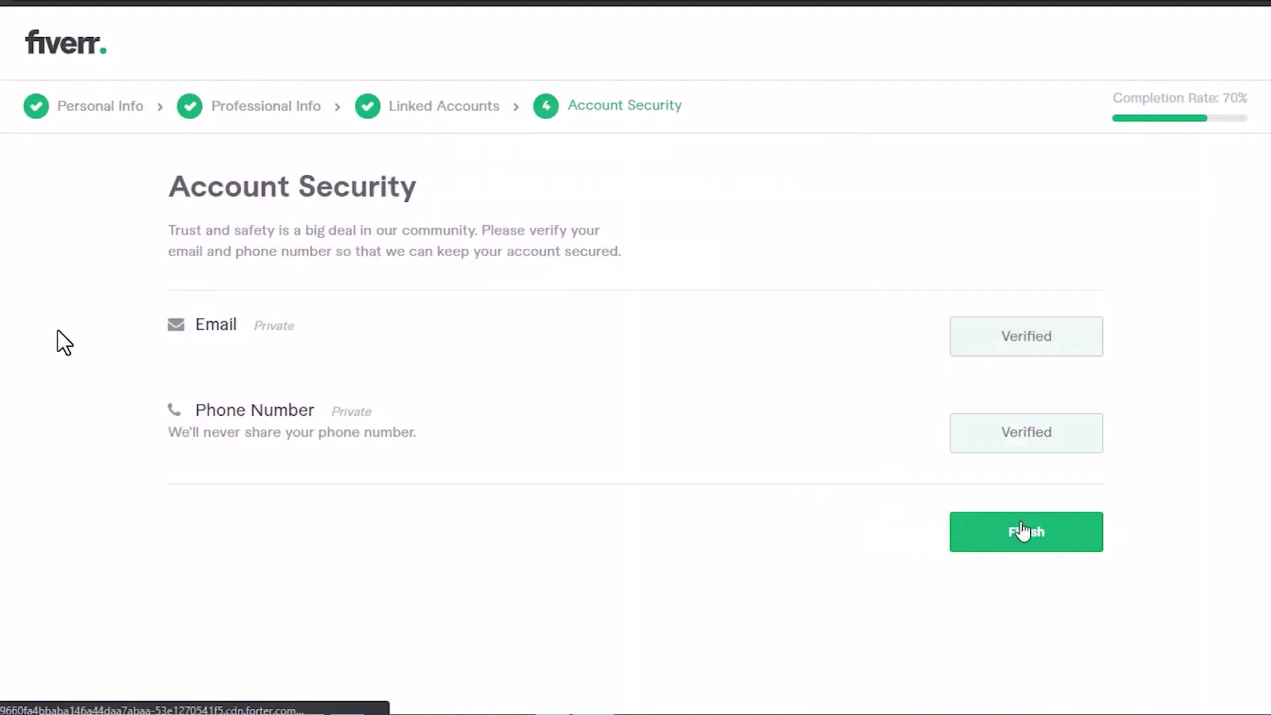
- Finish Account Security, close the All Done modal, and open the avatar menu for Profile
click(1023, 531)
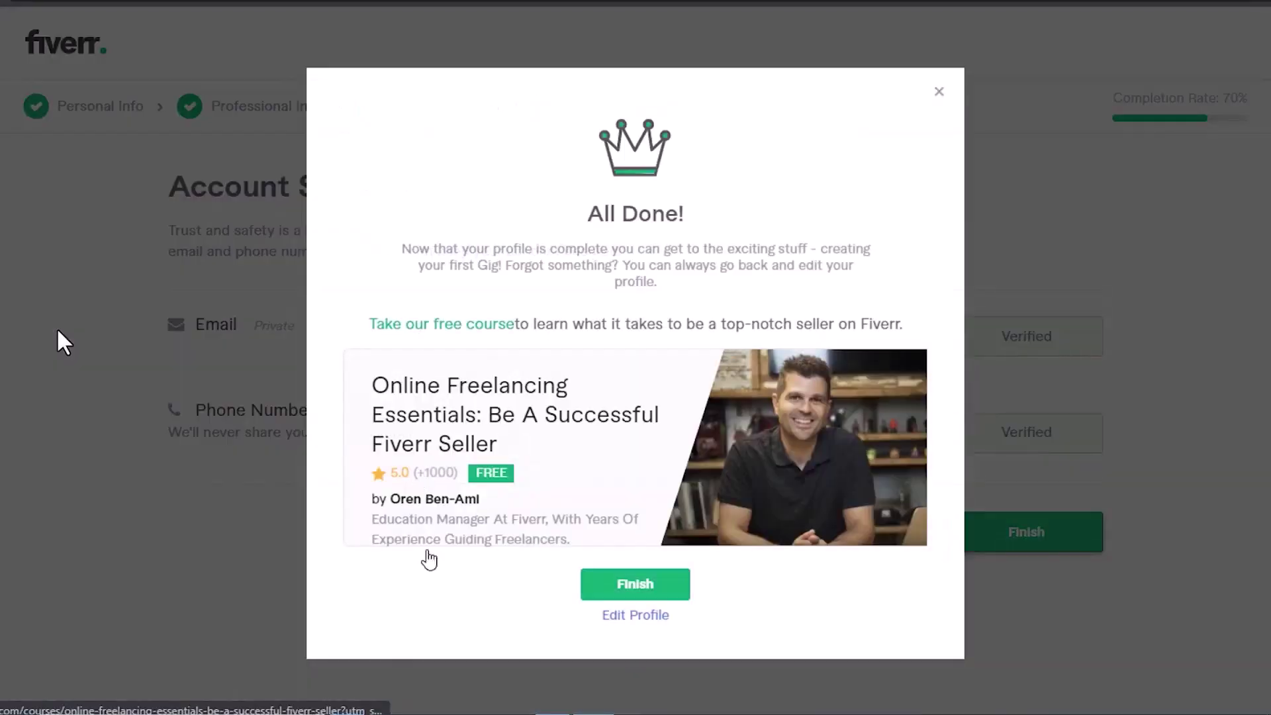
click(596, 592)
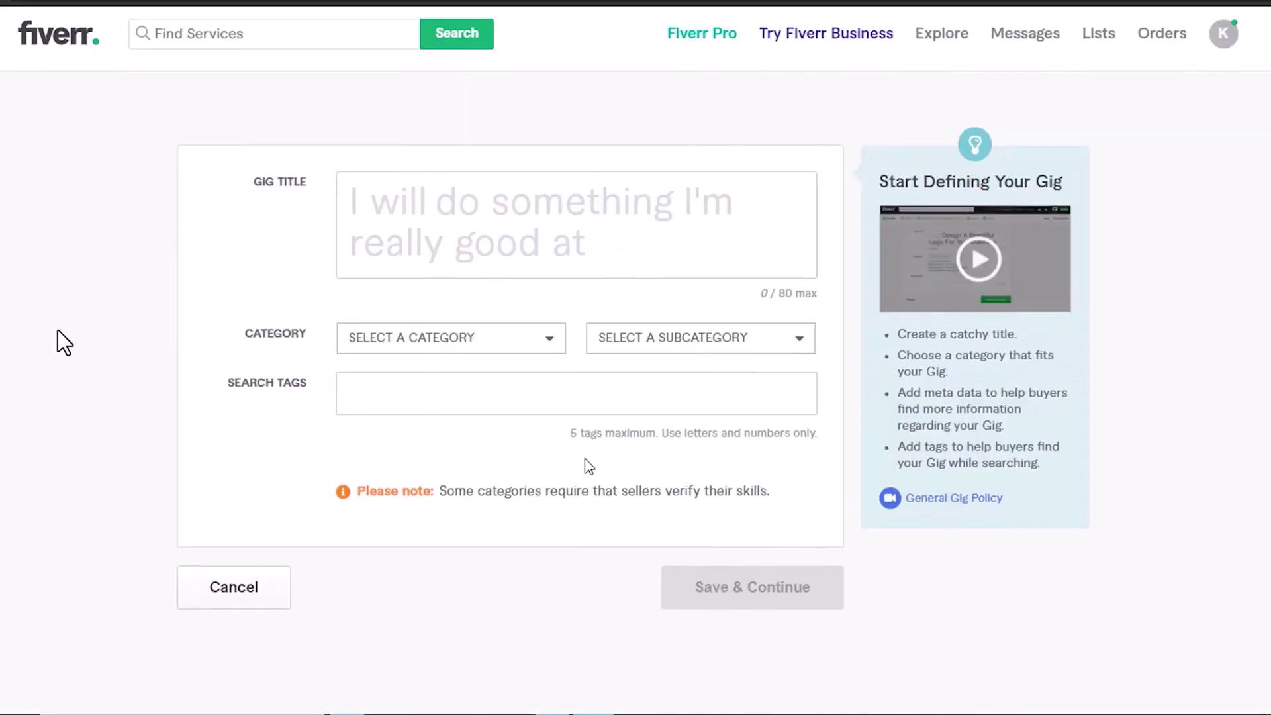
click(1222, 26)
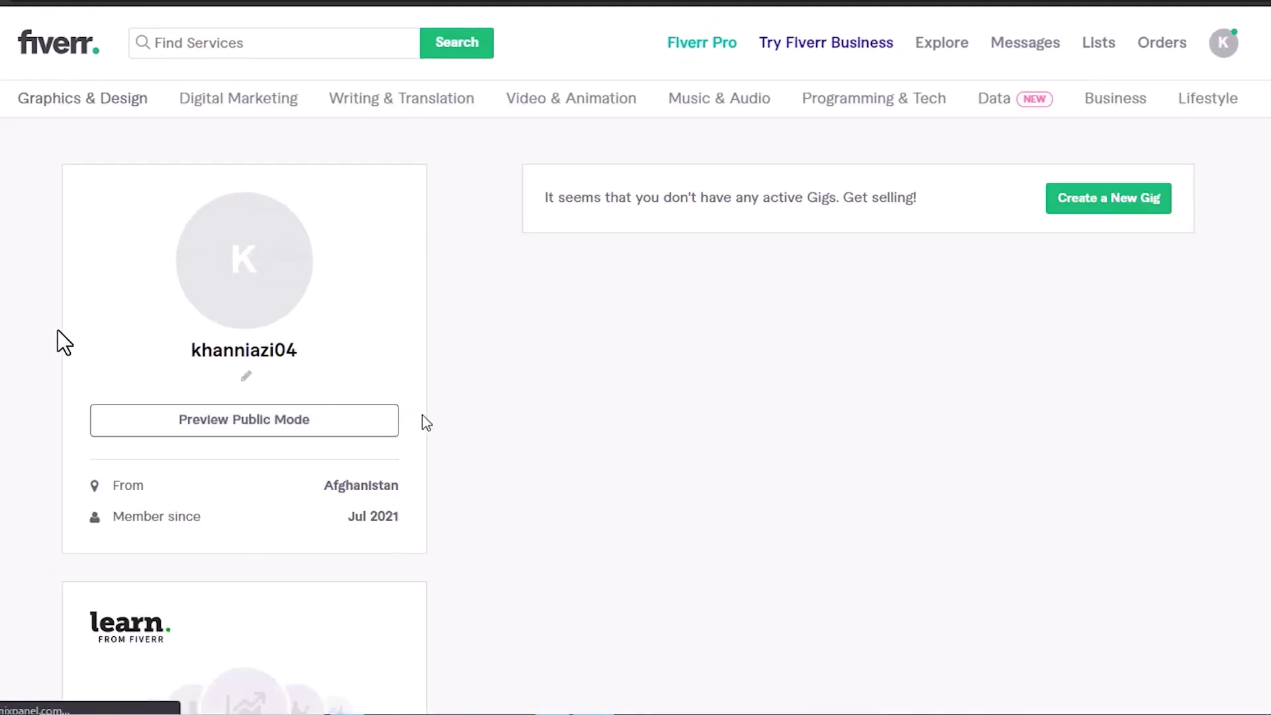
scroll(486, 323, down, 7)
scroll(474, 322, up, 7)
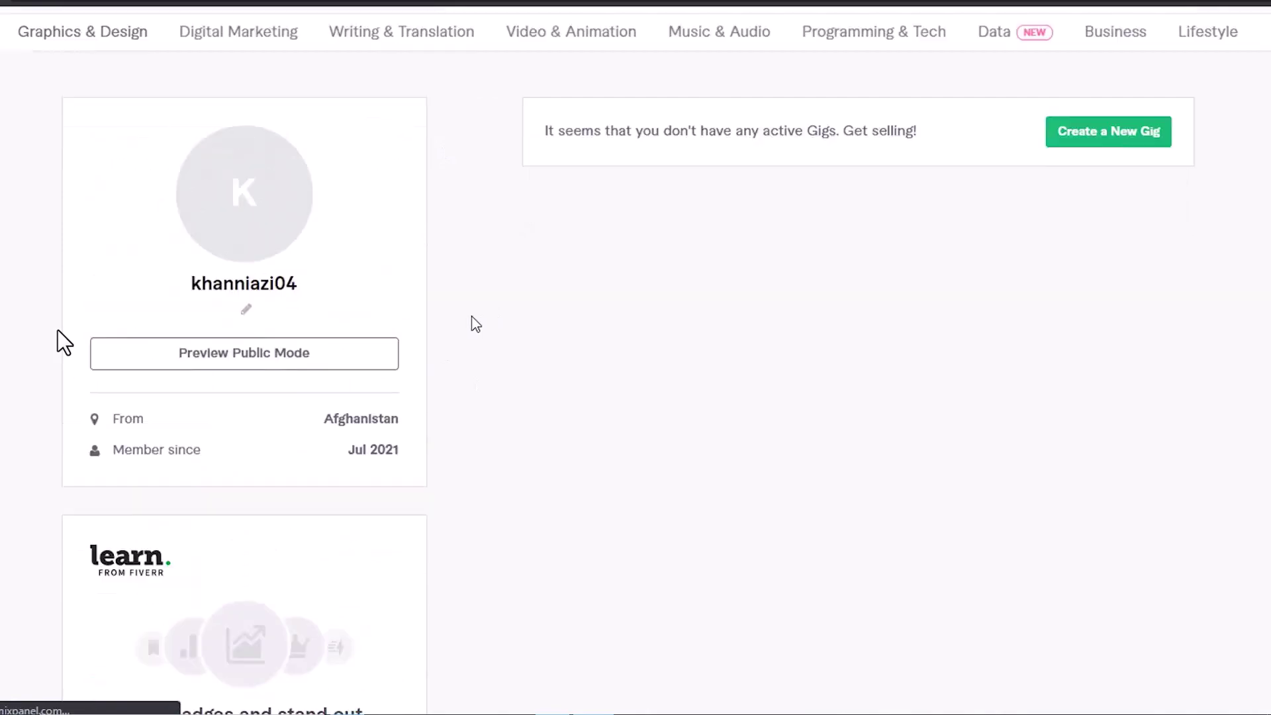
scroll(284, 324, down, 5)
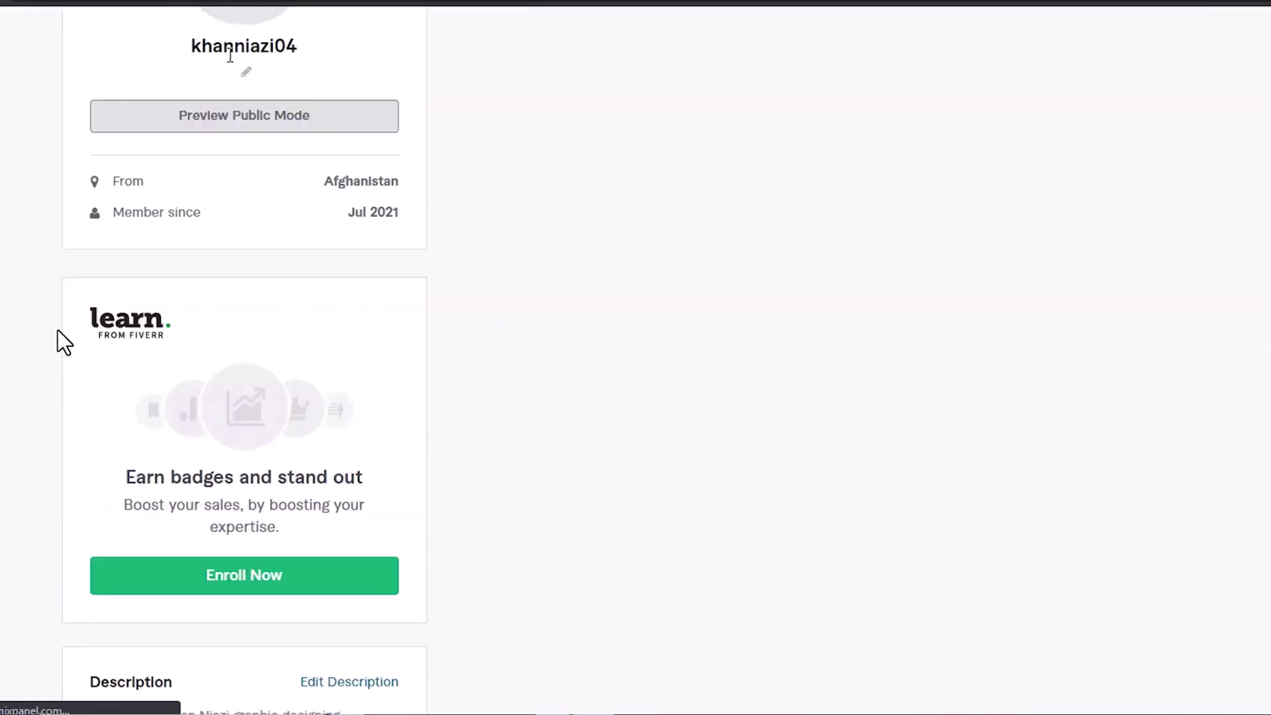
scroll(227, 58, up, 1)
drag(270, 84, 300, 86)
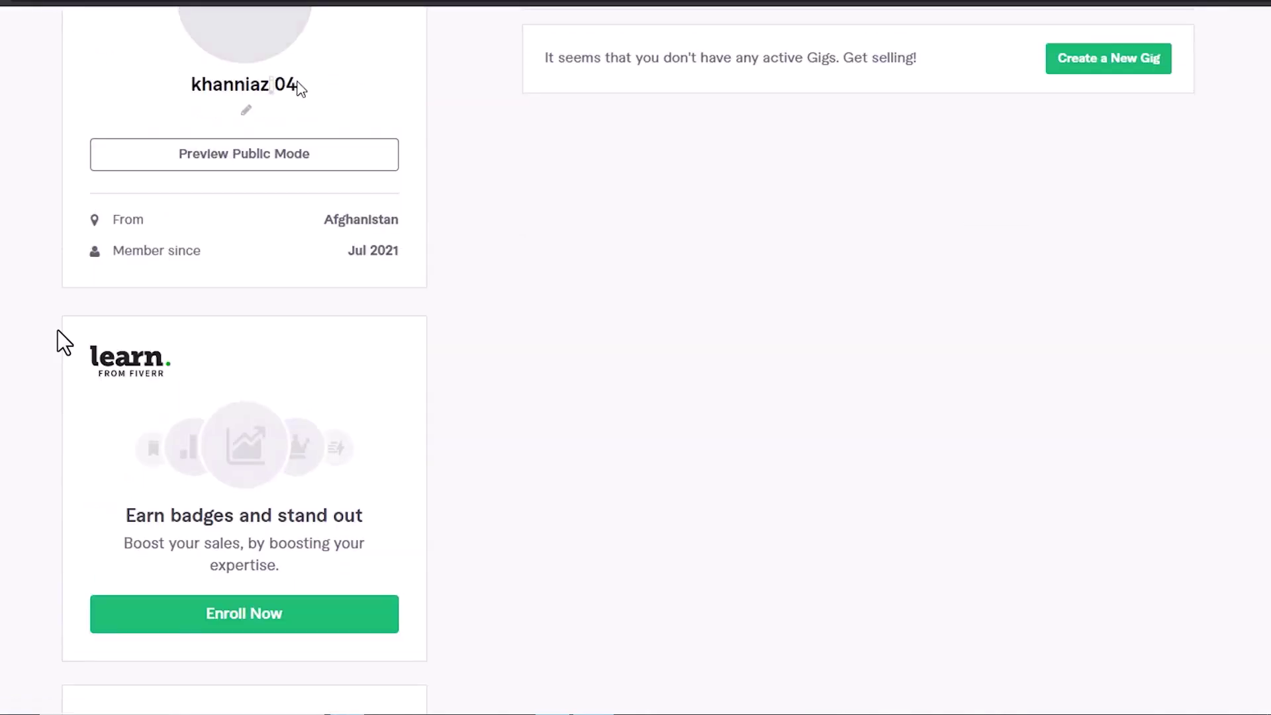
click(108, 225)
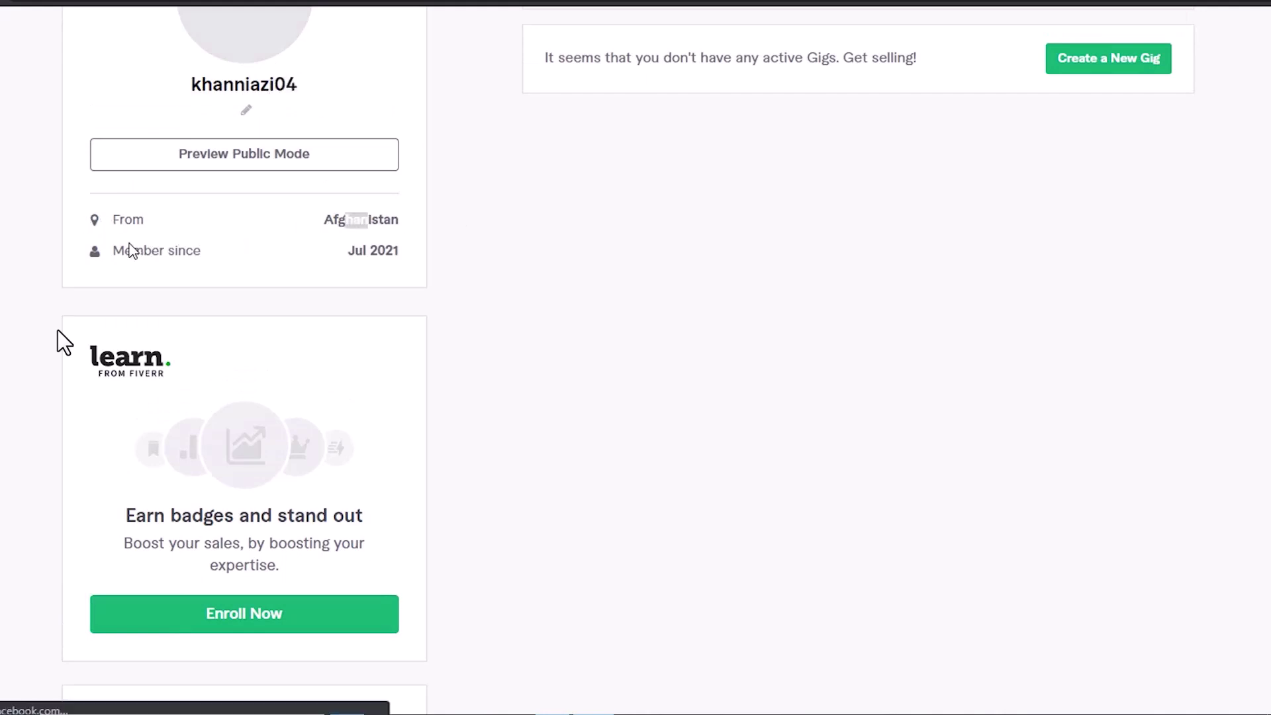
drag(126, 251, 398, 250)
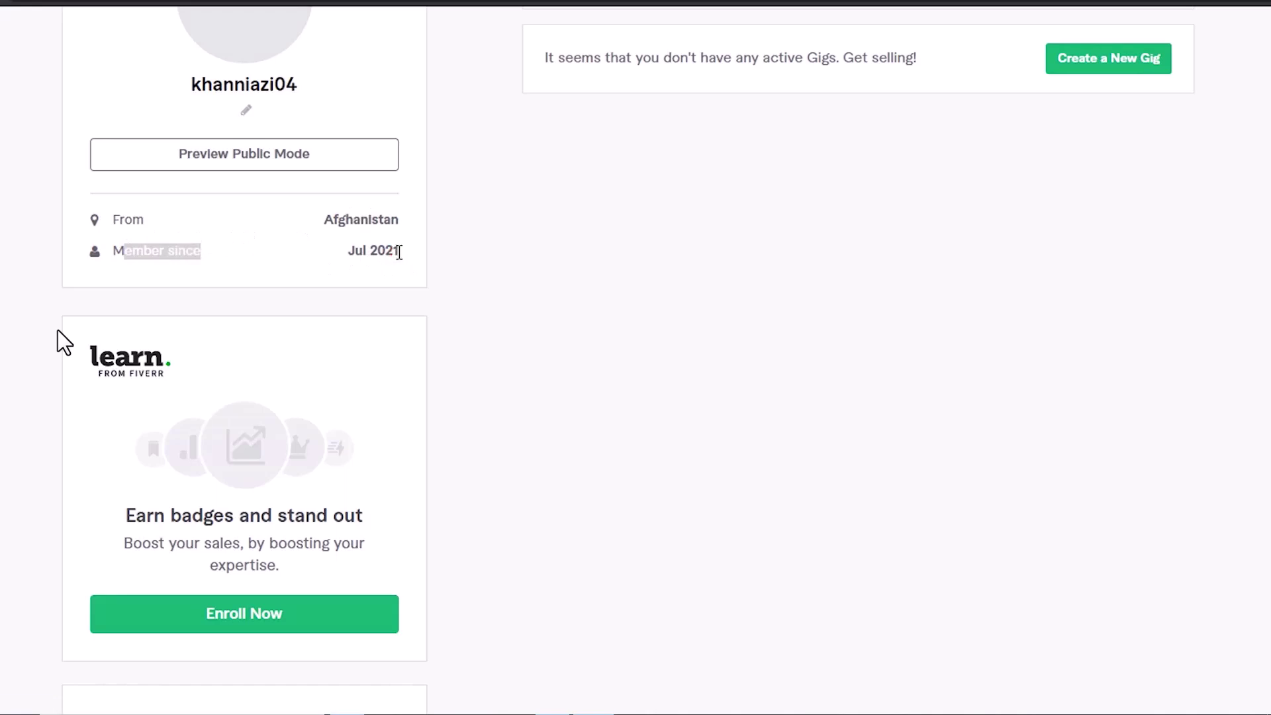
click(367, 253)
scroll(367, 253, down, 7)
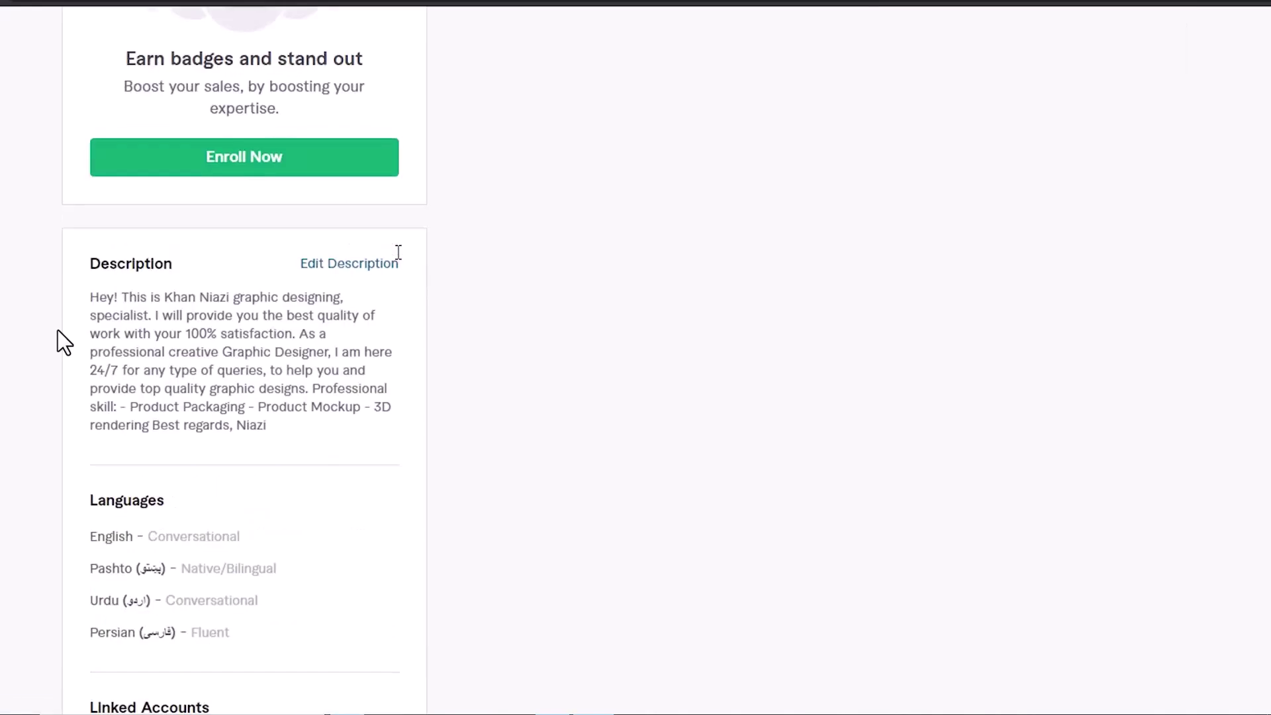
drag(97, 297, 213, 334)
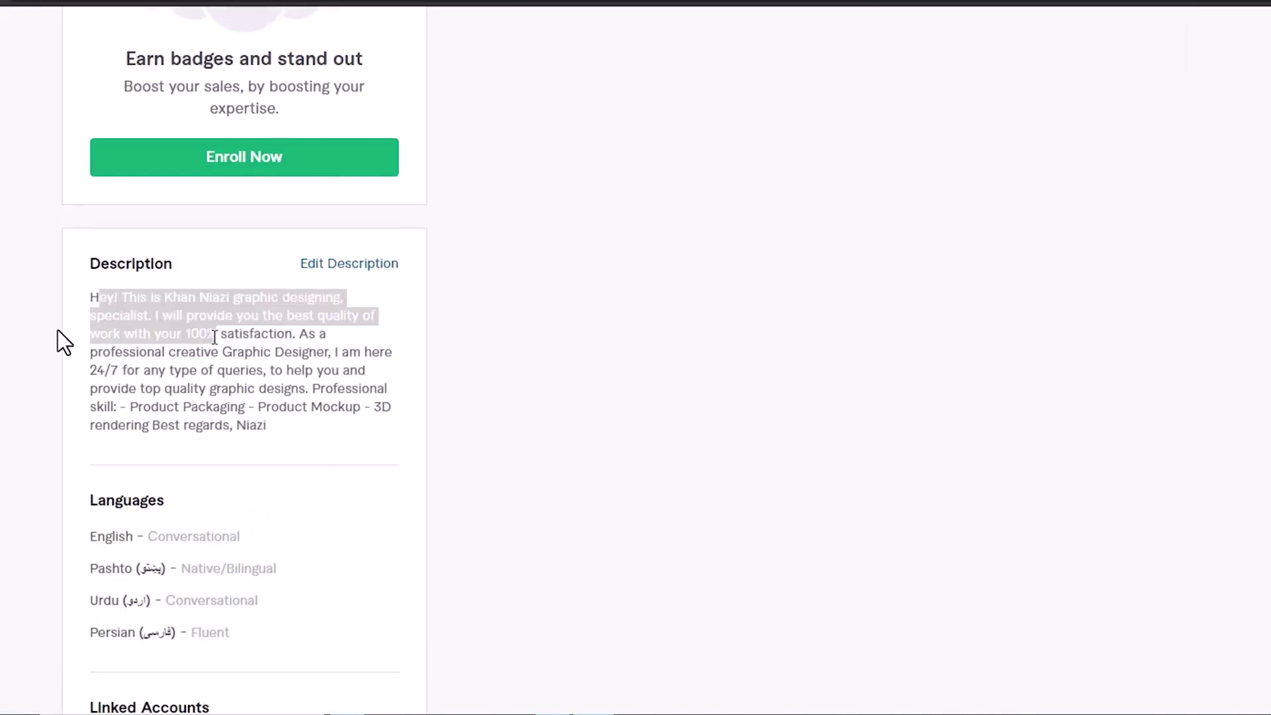
scroll(215, 338, down, 5)
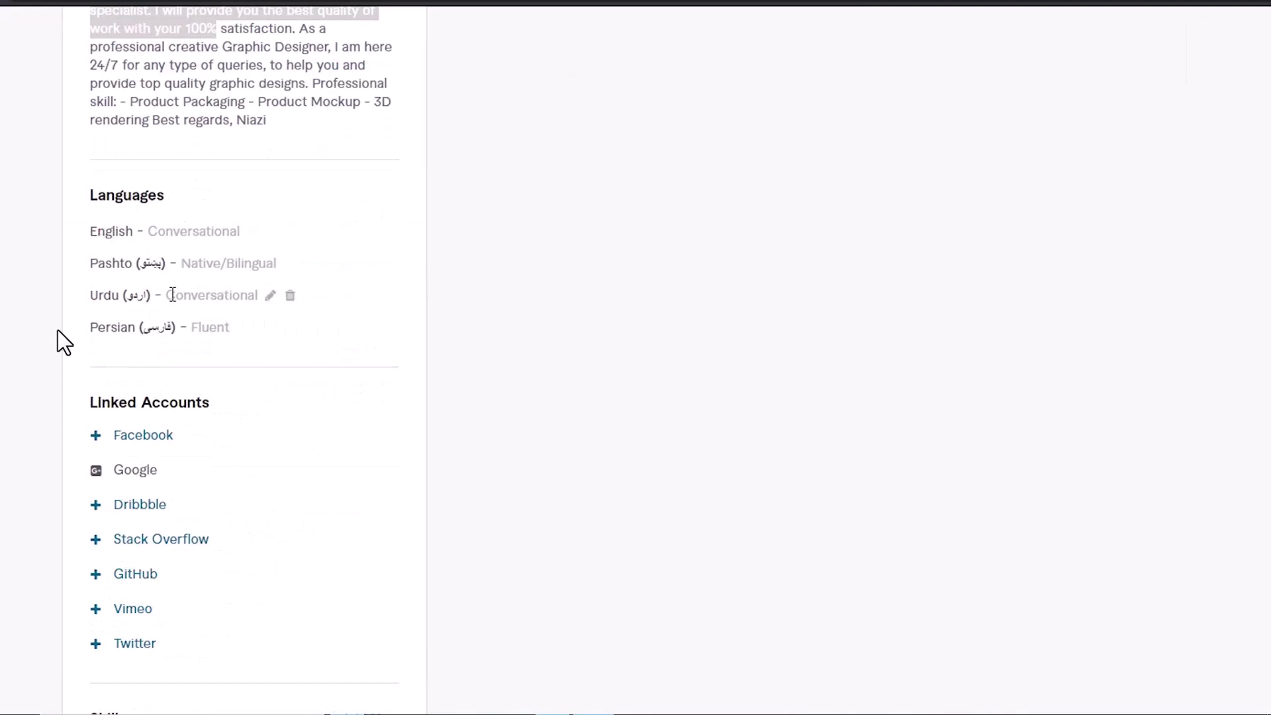